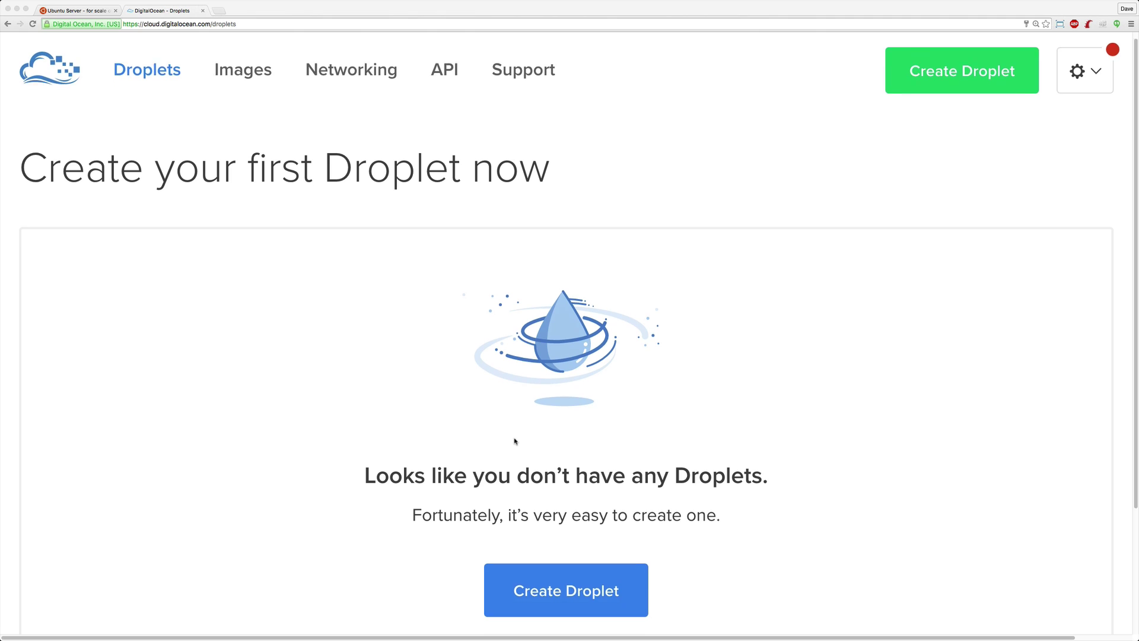
scroll(516, 364, down, 3)
Launch a $20, 2 GB Ubuntu 16.04 x64 droplet in NYC2 with the TardisPRO SSH key
click(566, 488)
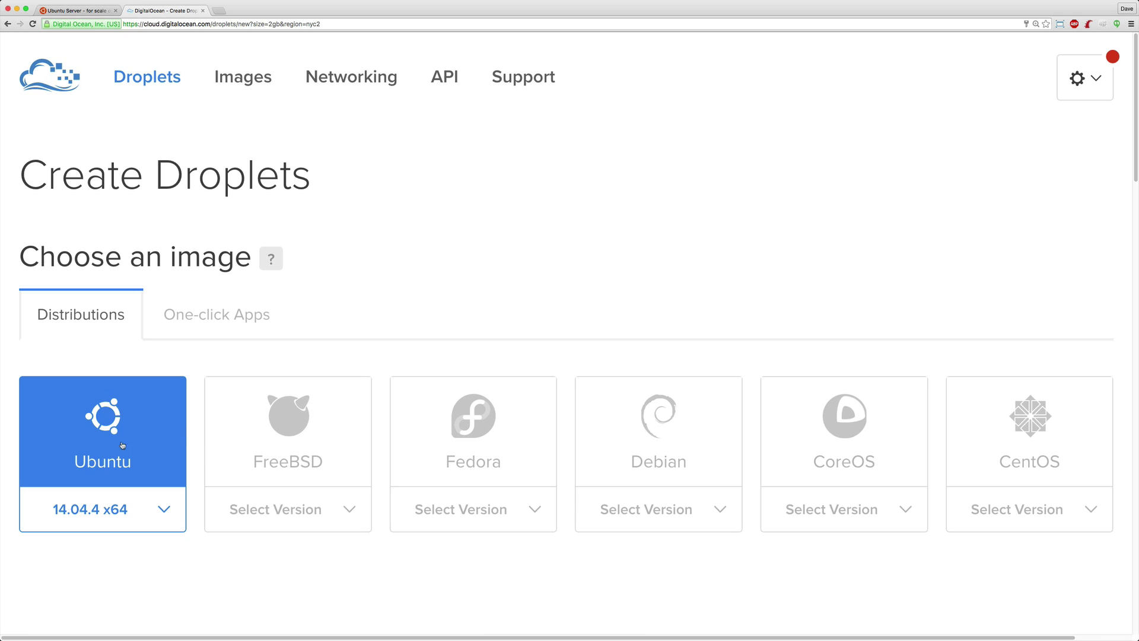
scroll(133, 477, down, 2)
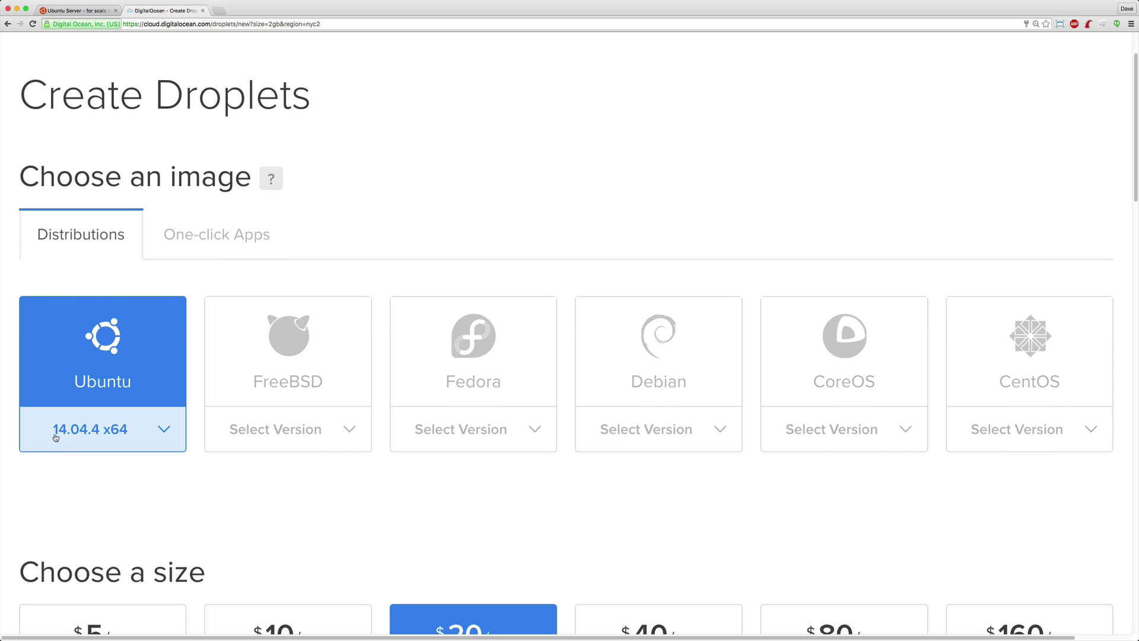
click(159, 432)
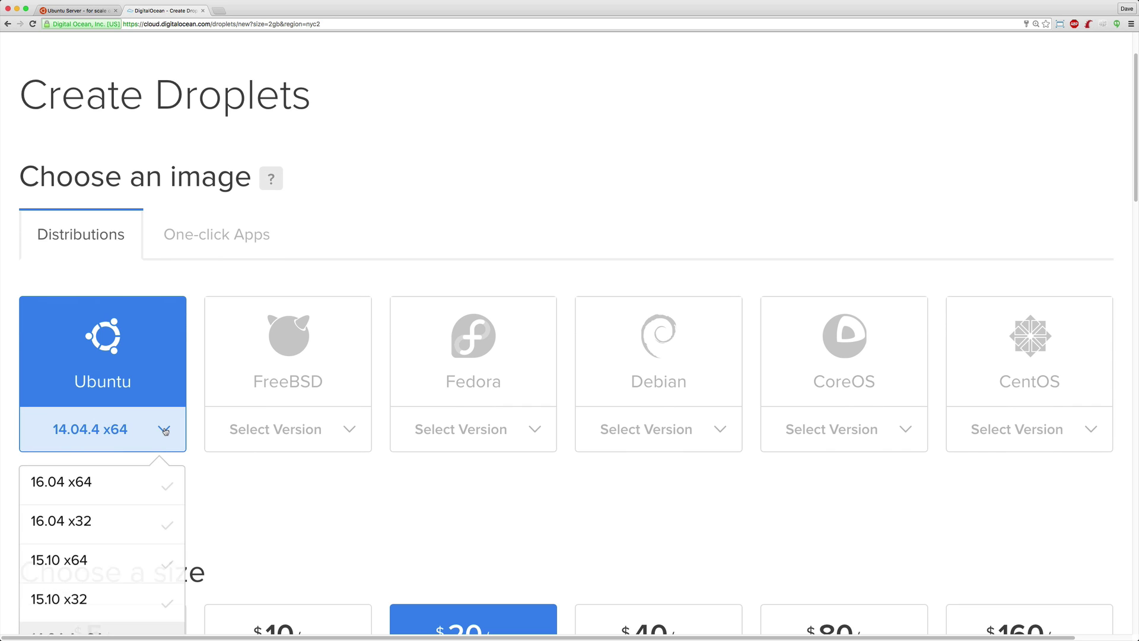
click(47, 484)
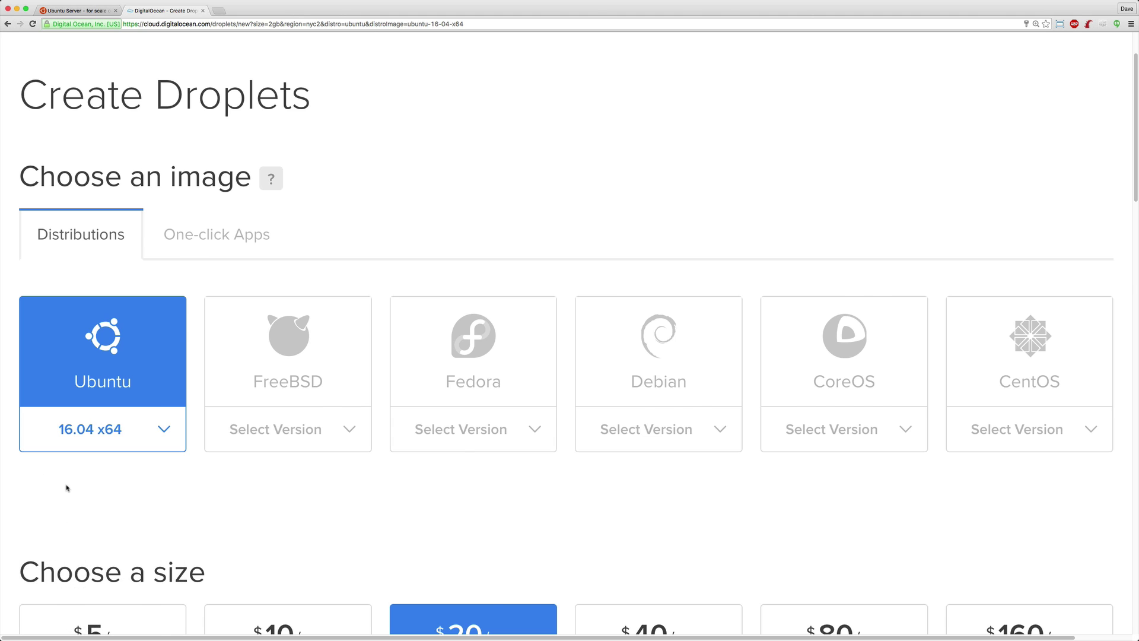
scroll(449, 337, down, 5)
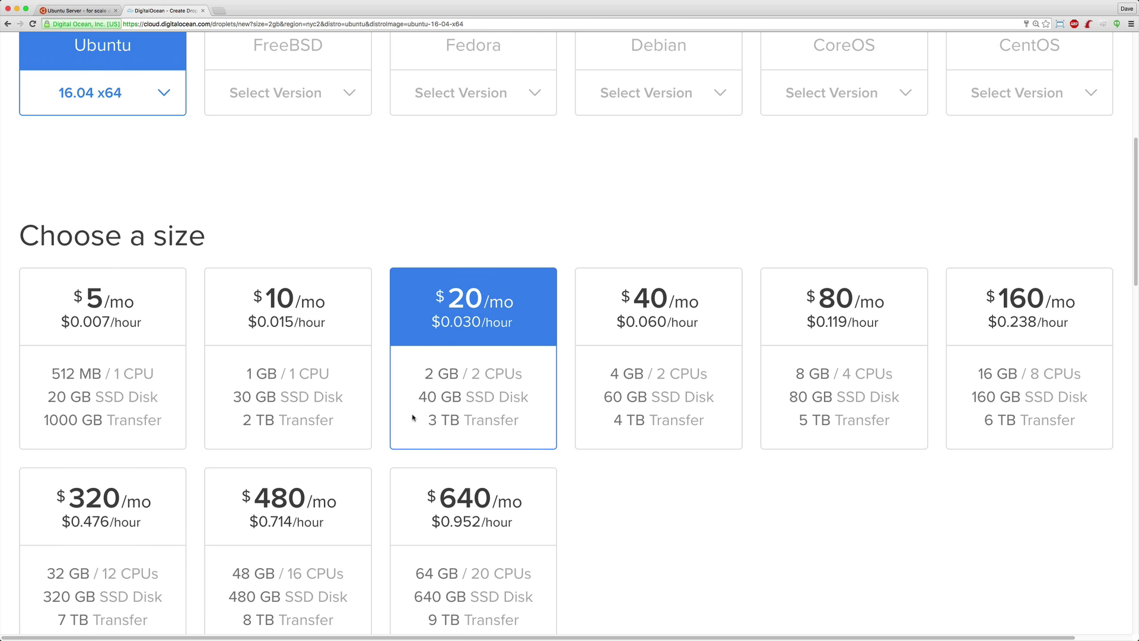
scroll(416, 413, down, 2)
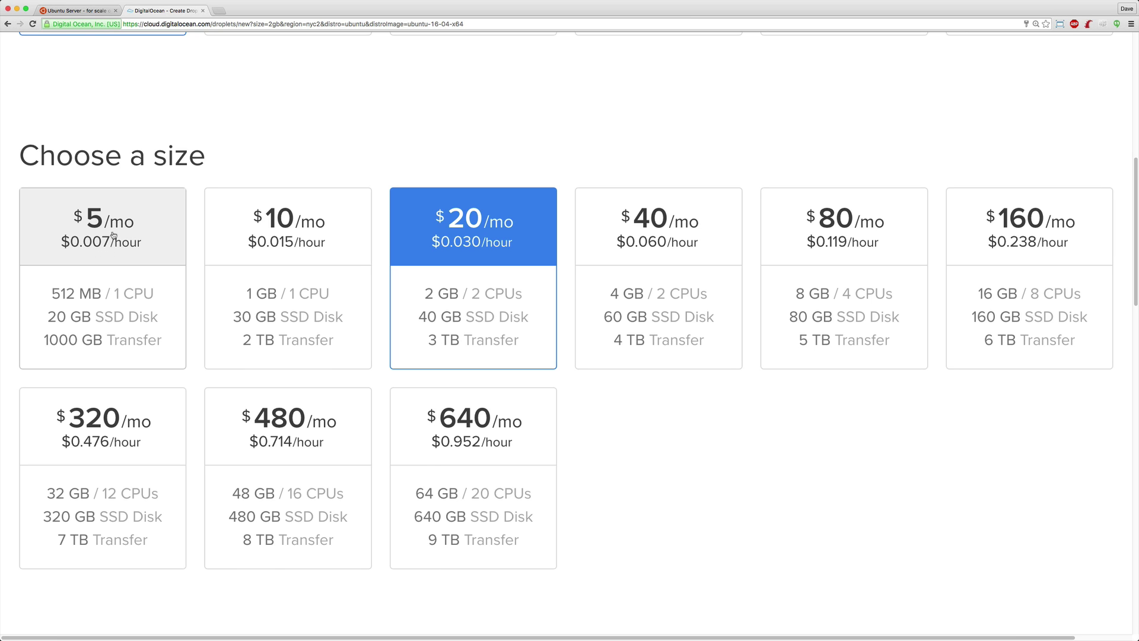
scroll(93, 339, down, 5)
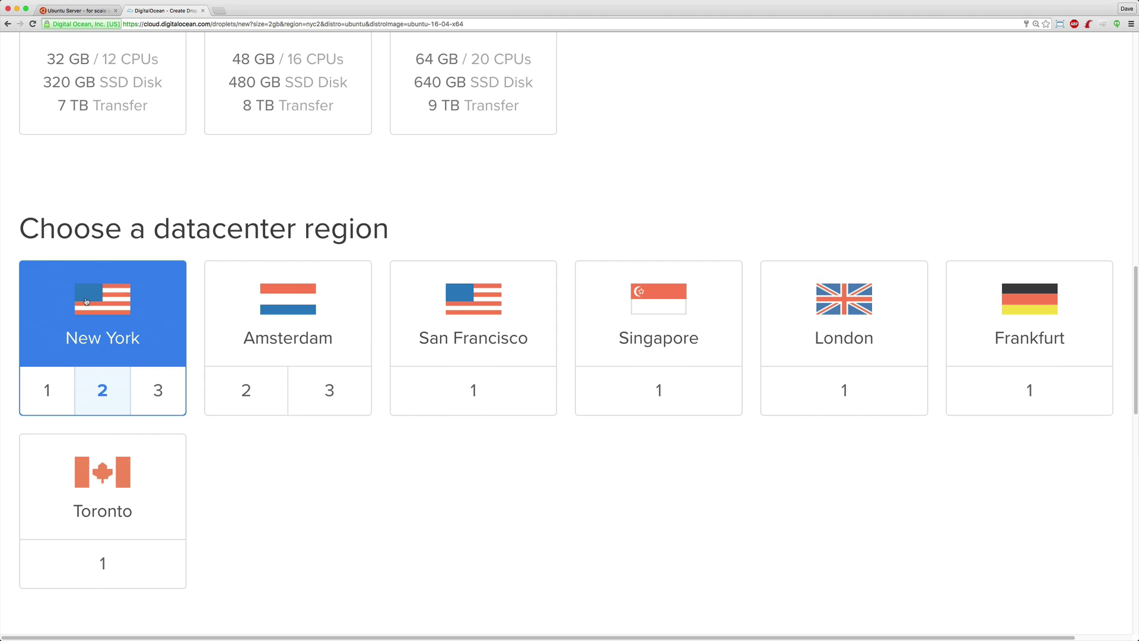
scroll(87, 304, down, 1)
scroll(84, 305, down, 2)
scroll(83, 309, down, 2)
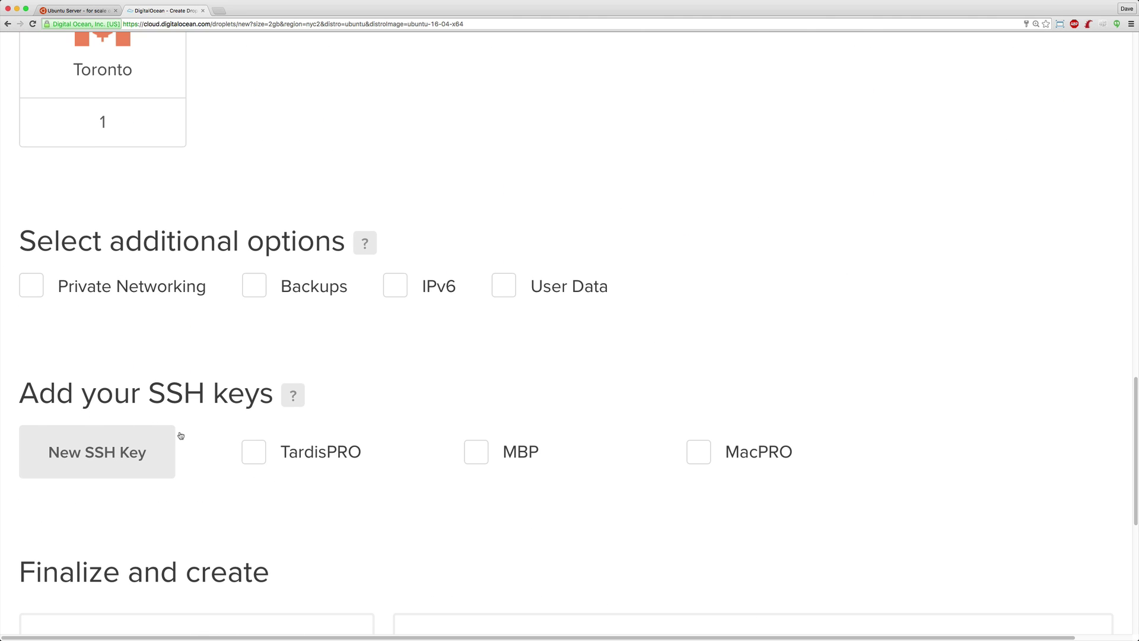
click(253, 451)
scroll(521, 527, down, 5)
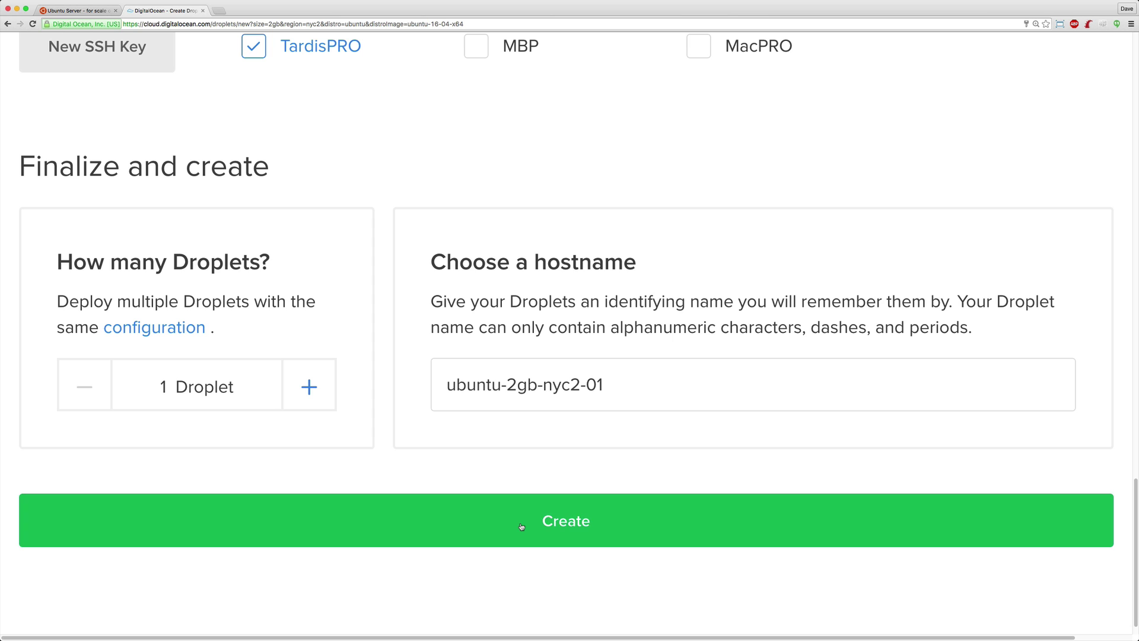
click(524, 526)
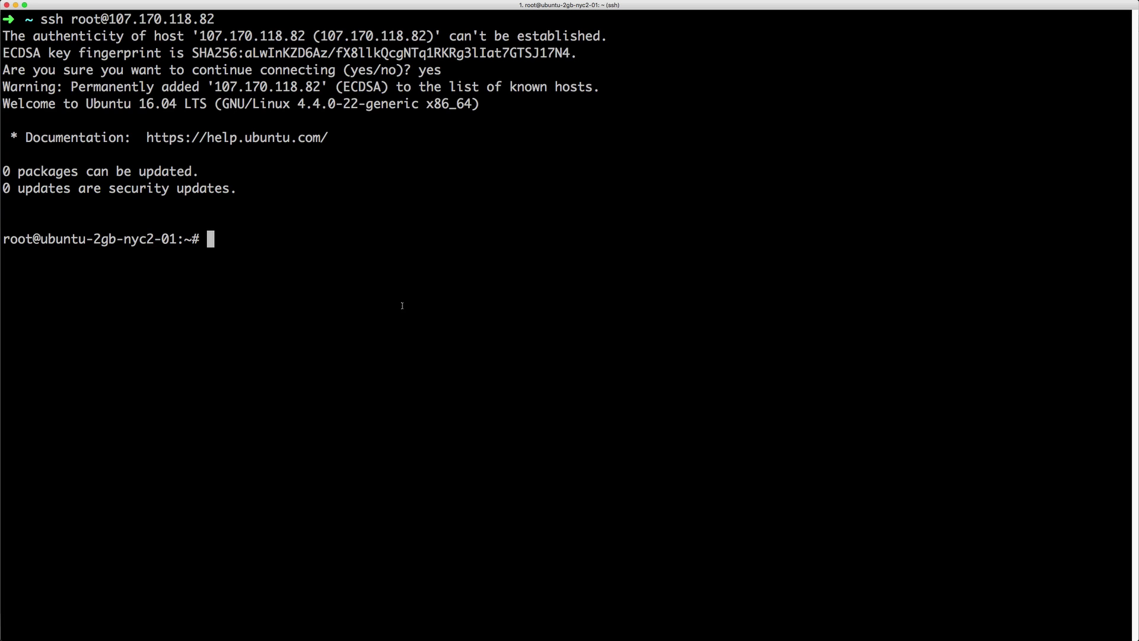
text(apt-get update && apt-get dist-upgrade)
As root, run apt-get update and dist-upgrade, confirming the upgrade with y
key(Return)
text(y)
key(Return)
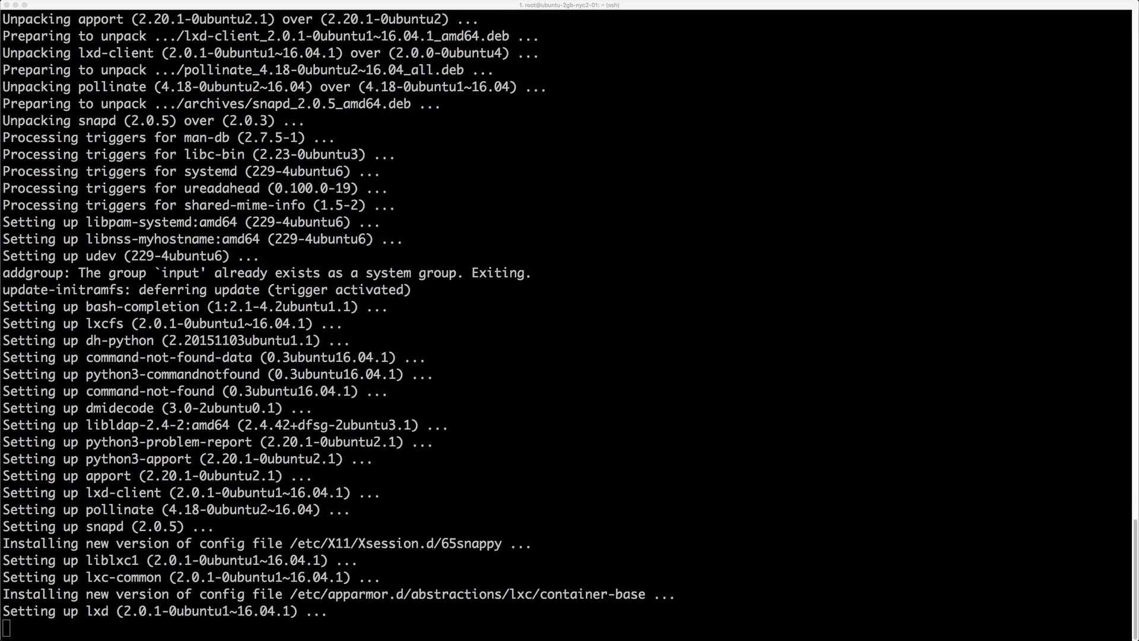
Add user 'passenger' with a password and default details, and add it to the sudo group
key(ctrl+l)
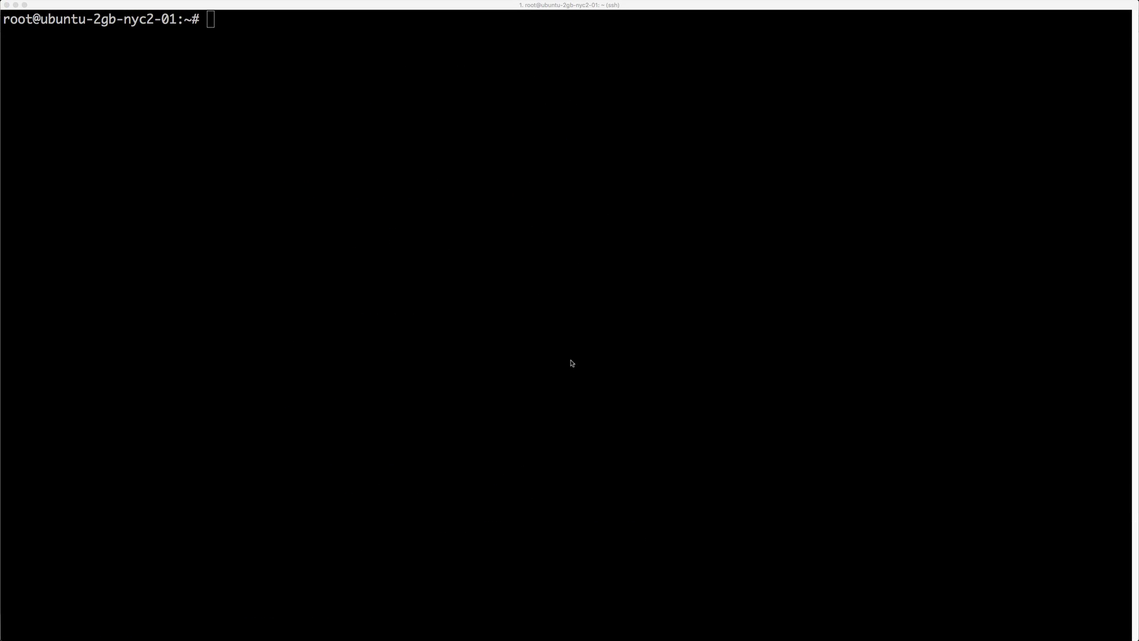
click(334, 173)
text(adduser passenger)
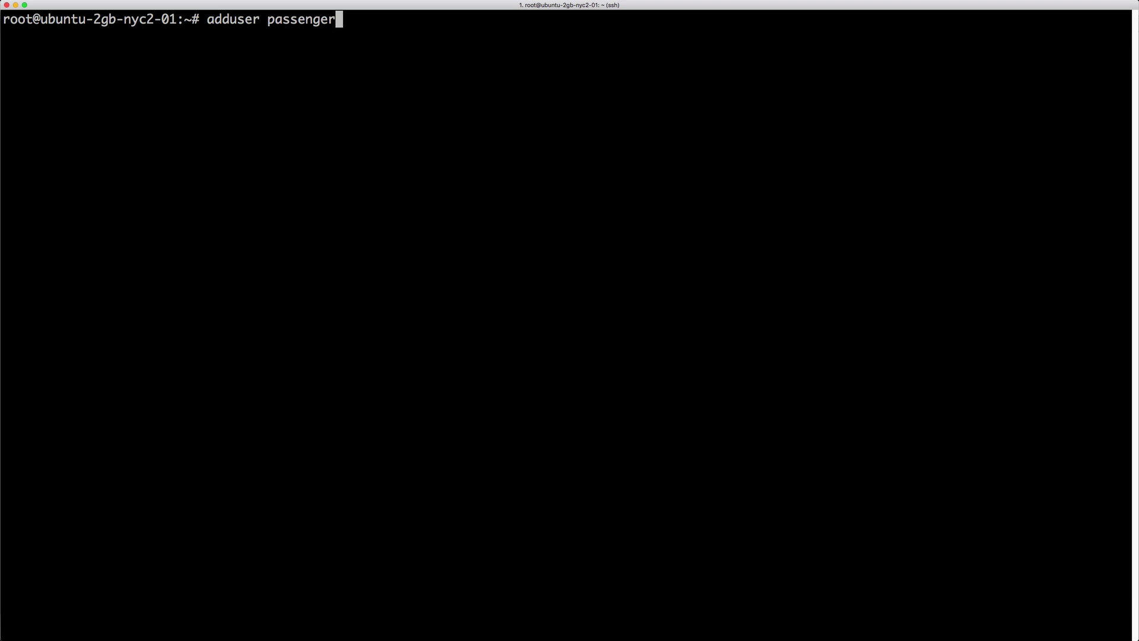
key(Return)
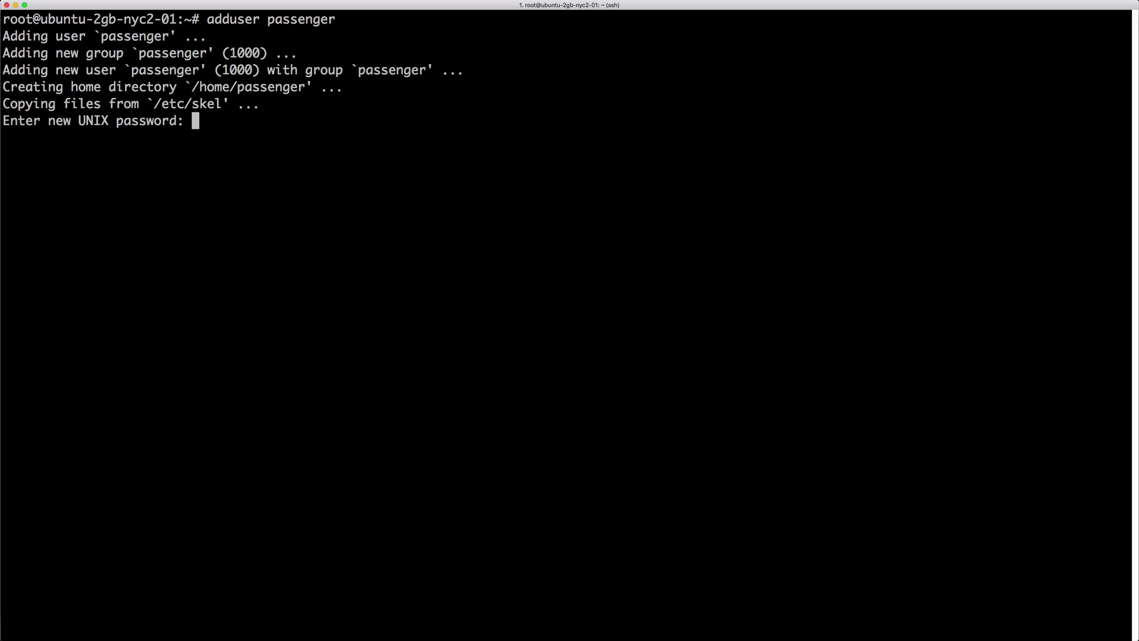
key(Return)
key(Return)
key(Return)
key(Return)
key(Return)
key(Return)
key(Return)
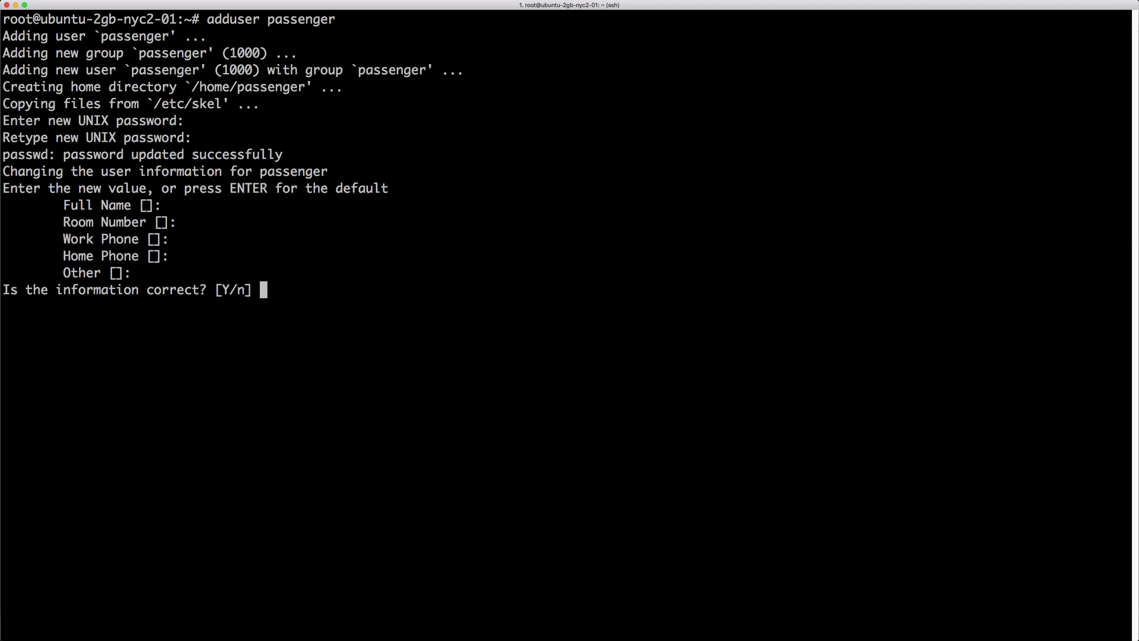
text(y)
key(Return)
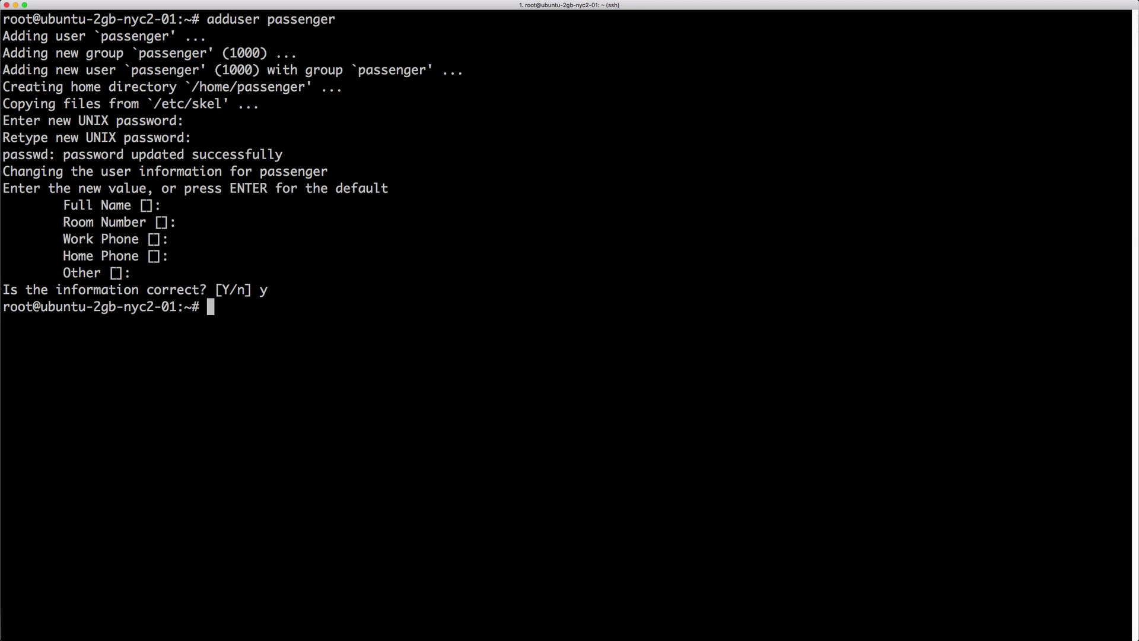
key(super+Tab)
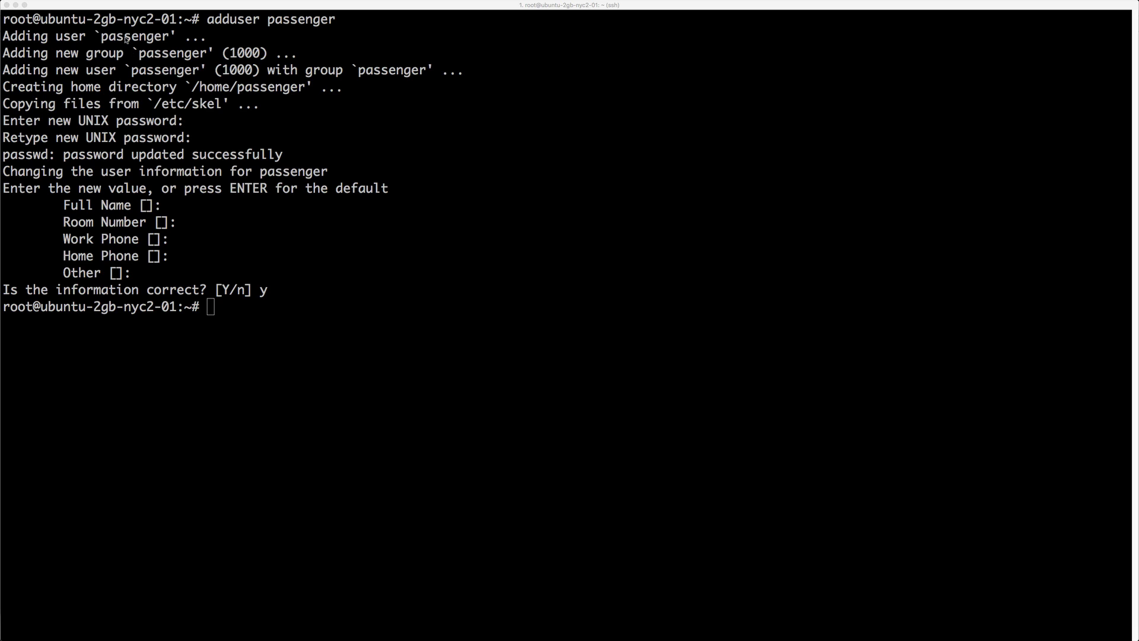
text(sudo usermod -aG sudo passenger)
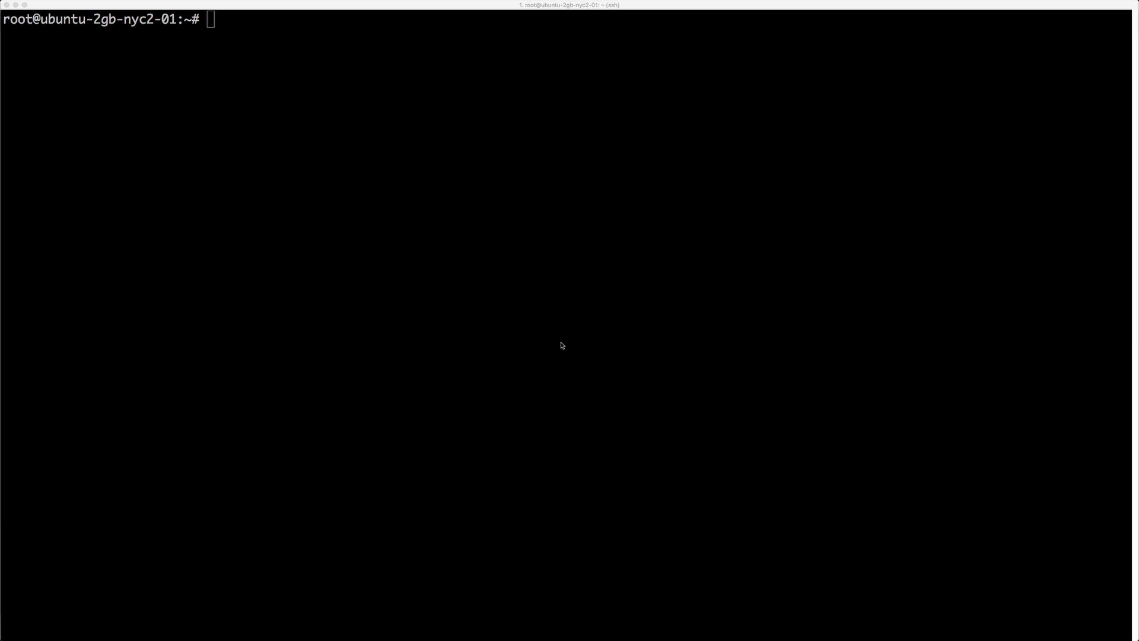
text(sudo apt-get install curl nano git libmysqlclient-dev coffeescript gawk g++ gcc make libreadline6-dev libssl-dev libyaml-dev libsqlite3-dev sqlite3 autoconf libgmp-dev libgdbm-dev libncurses5-dev automake libtool bison pkg-config libffi-dev -y)
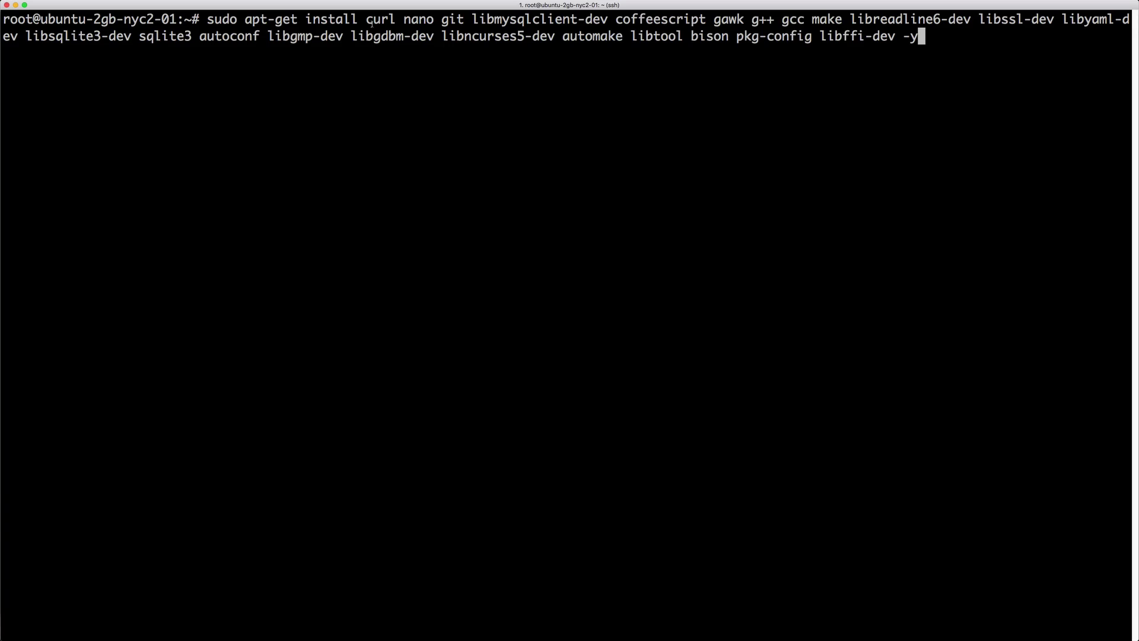
Install curl, nano, git, libffi-dev and the other build packages, then exit the root session
key(Return)
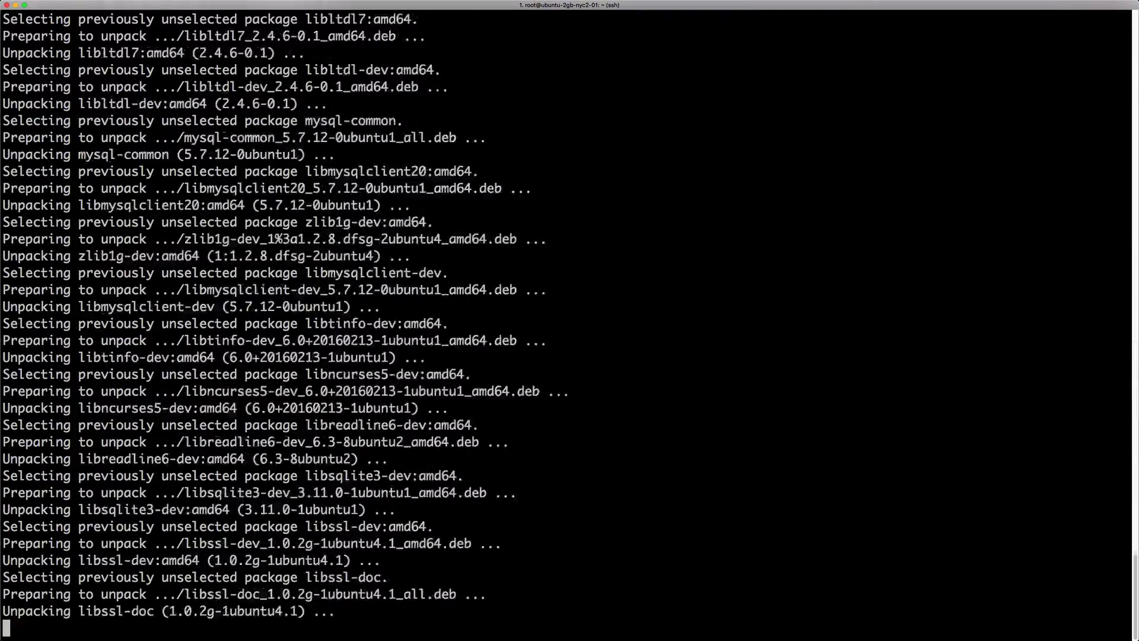
key(ctrl+l)
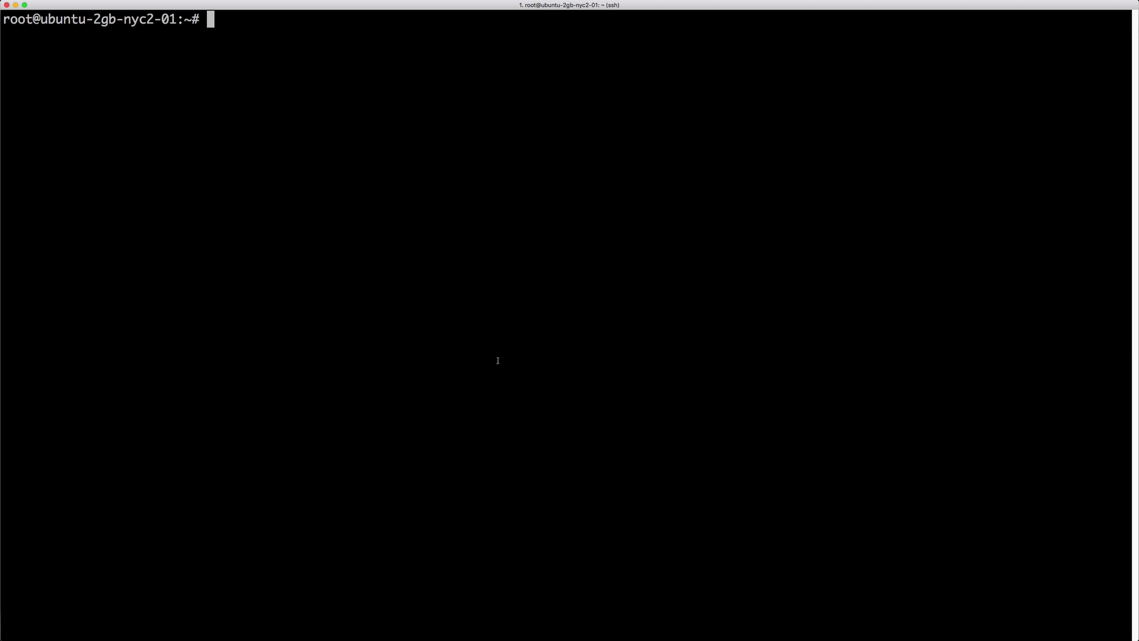
text(exit)
key(Return)
text(ssh root@107.170.118.82)
SSH back into the droplet as passenger and enter its password
key(ctrl+a)
key(Right)
key(Right)
key(Right)
key(Right)
key(Delete)
key(Delete)
key(Delete)
key(Delete)
key(Return)
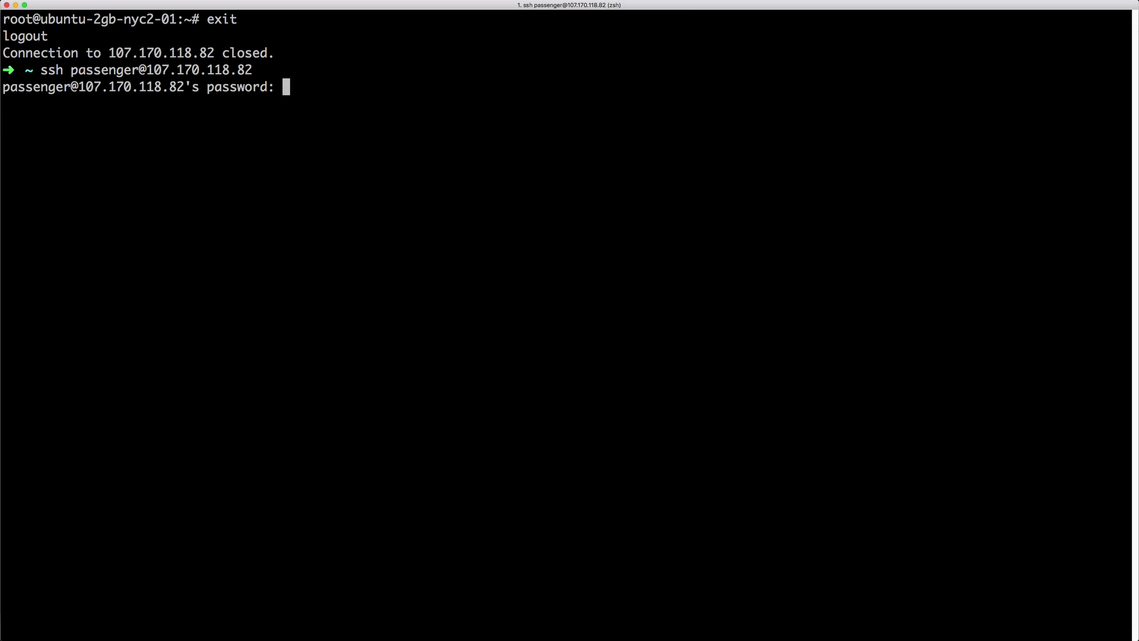
key(Return)
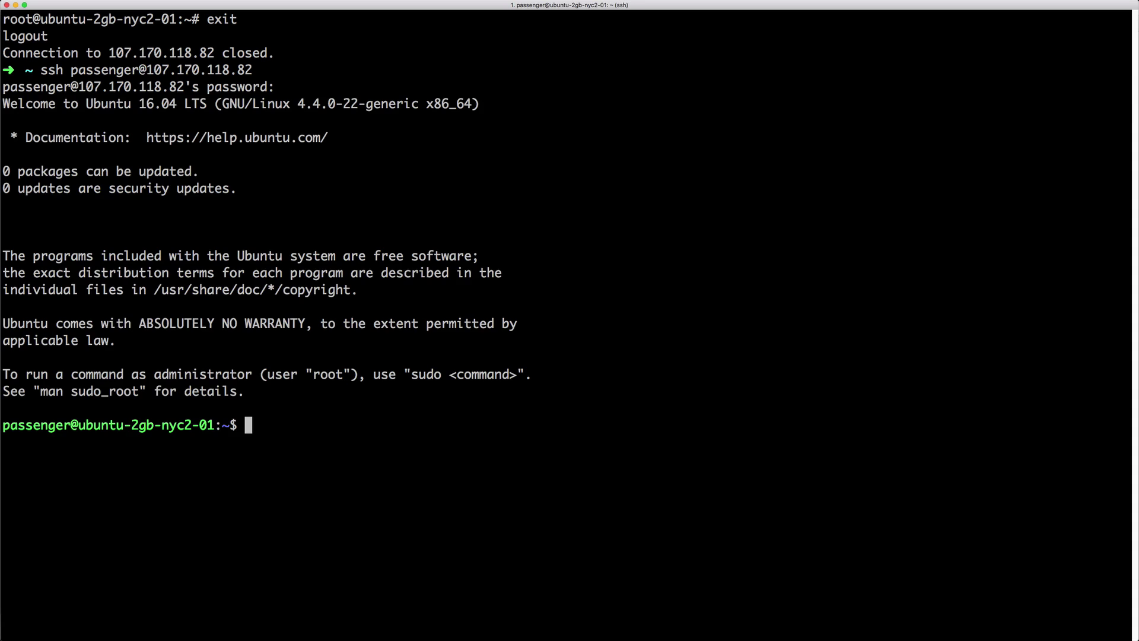
key(super+Tab)
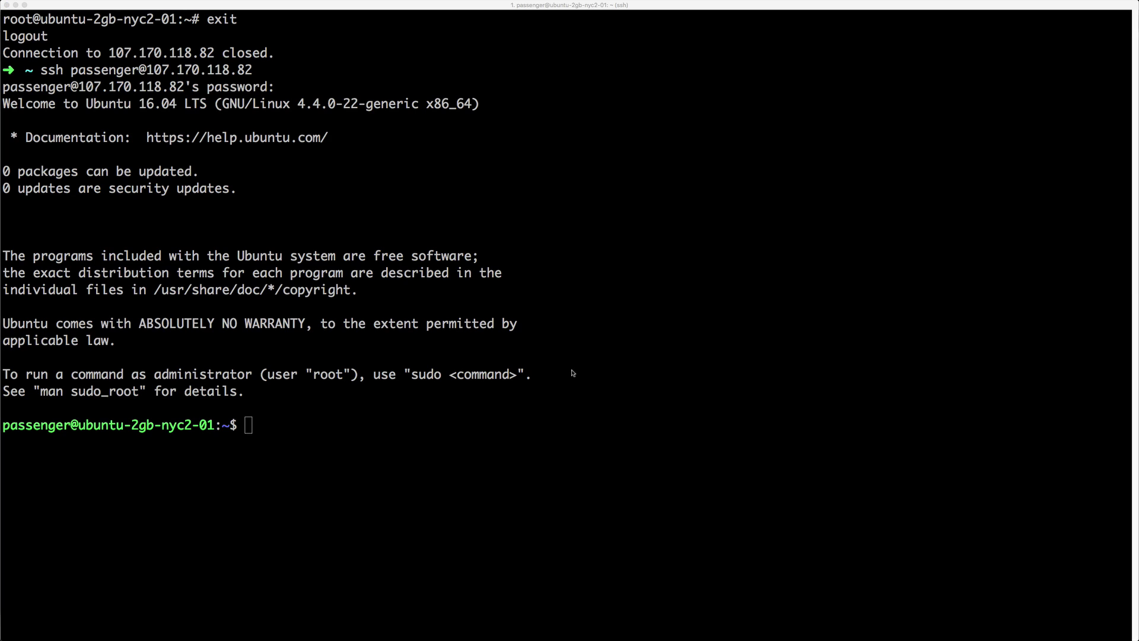
Import the RVM signing key and run the RVM installer
click(287, 419)
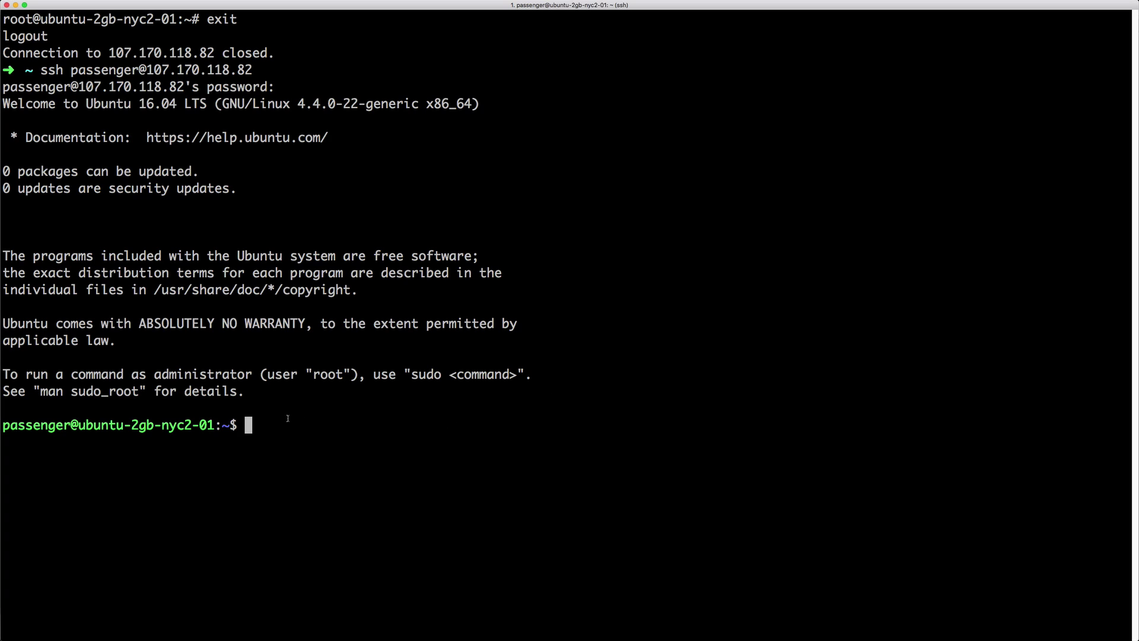
text(gpg --keyserver hkp://keys.gnupg.net --recv-keys 409B6B1796C275462A1703113804BB82D39DC0E3)
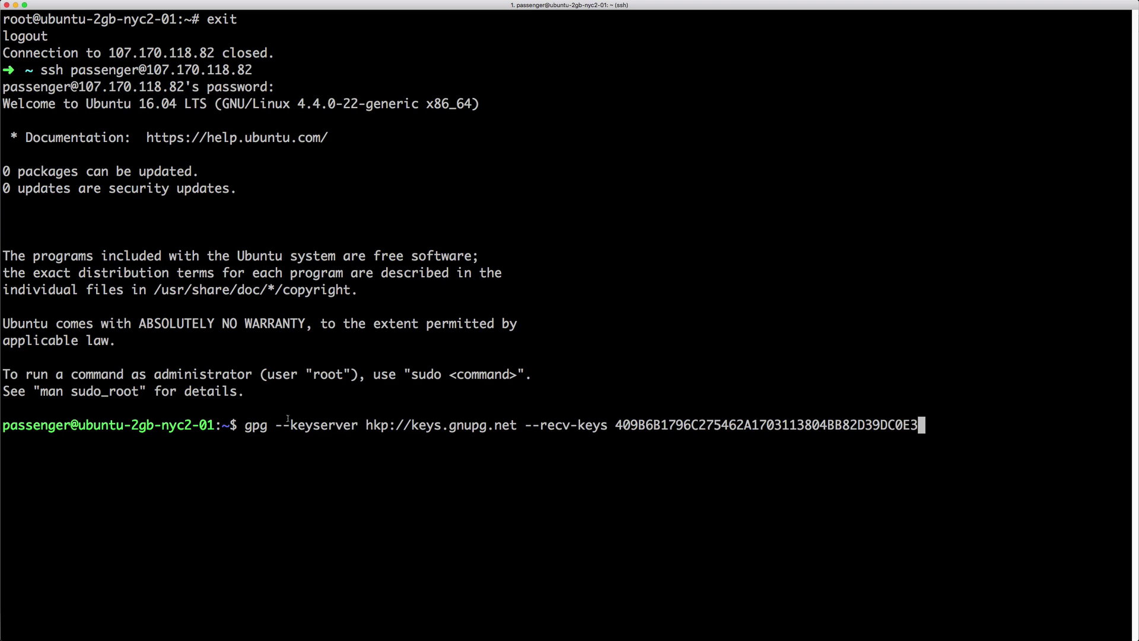
key(Return)
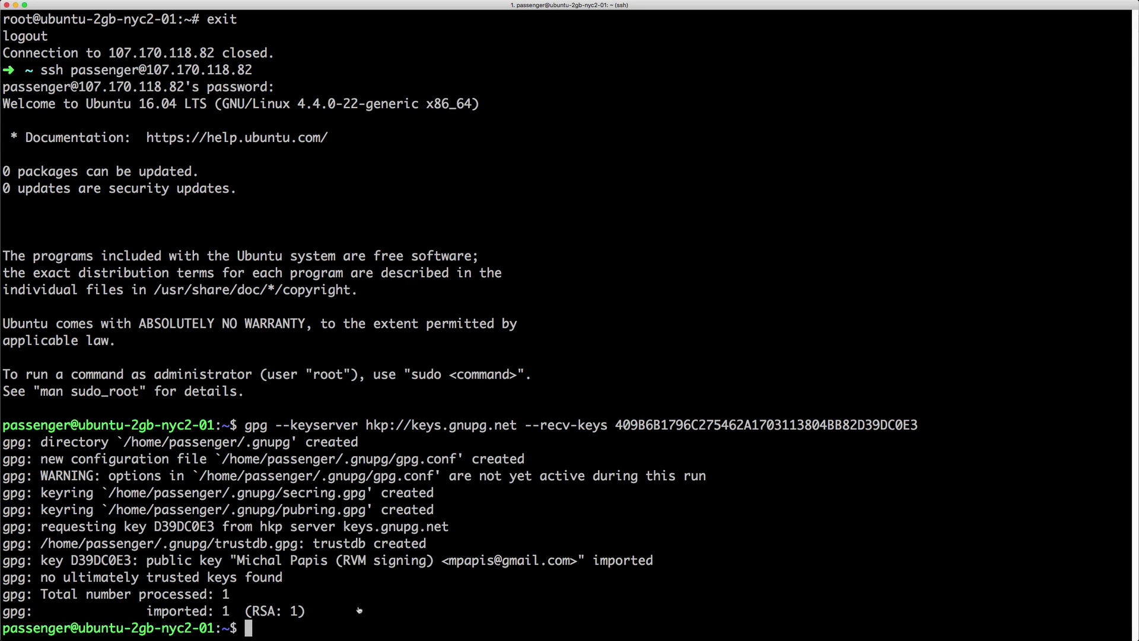
text(\curl -sSL https://get.rvm.io | bash -s stable)
key(Return)
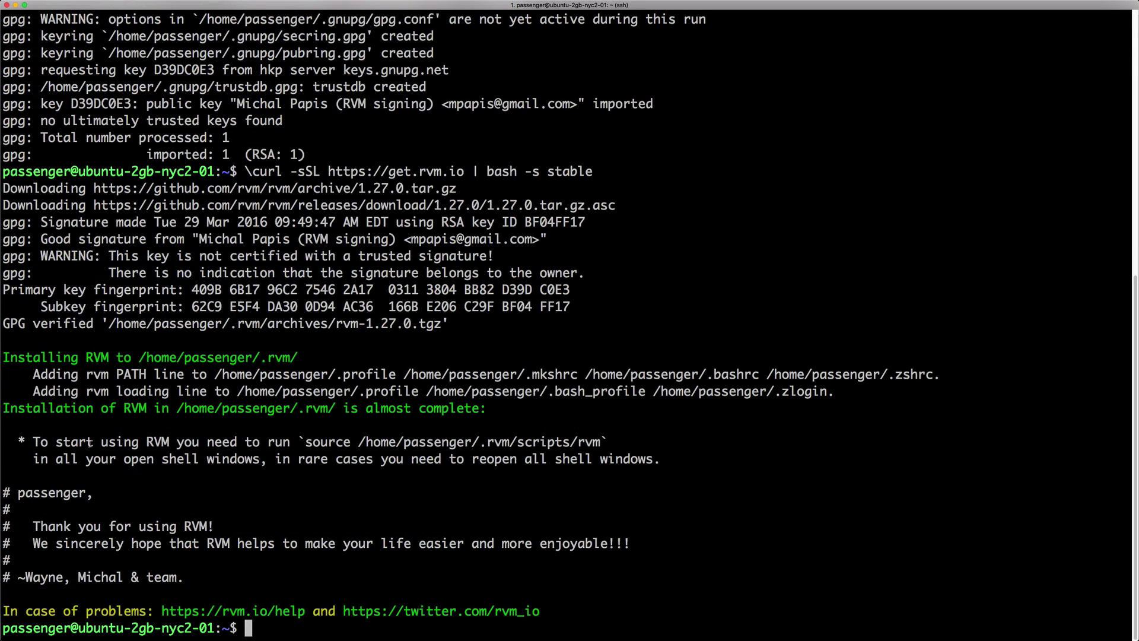
Load RVM with 'source ~/.rvm/scripts/rvm' and confirm it reports version 1.27.0
drag(305, 442, 602, 442)
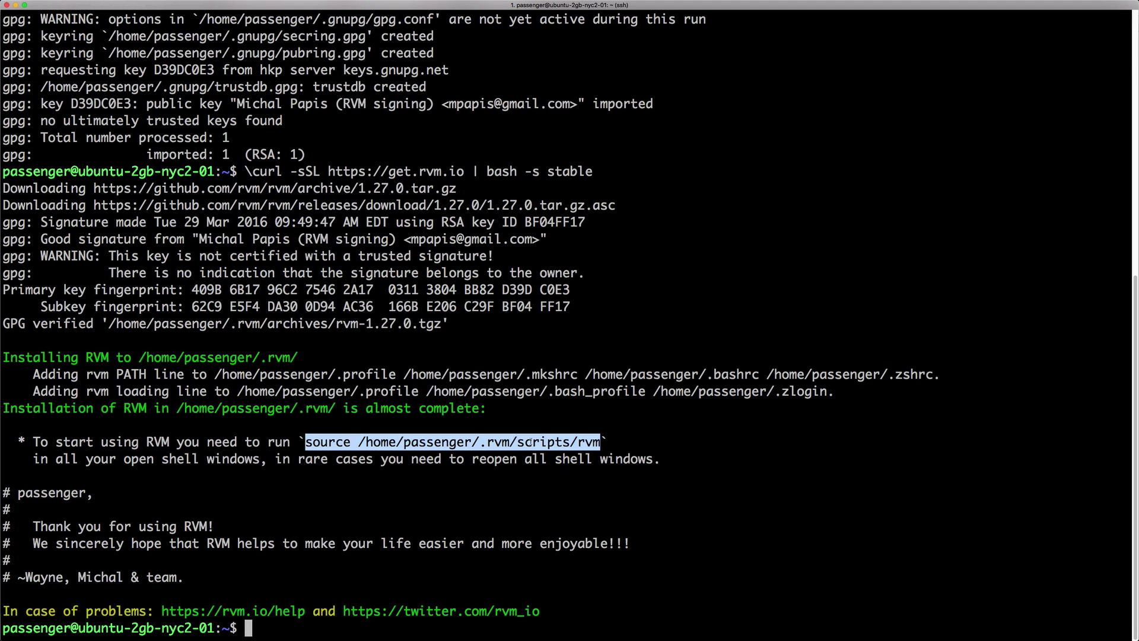
click(348, 543)
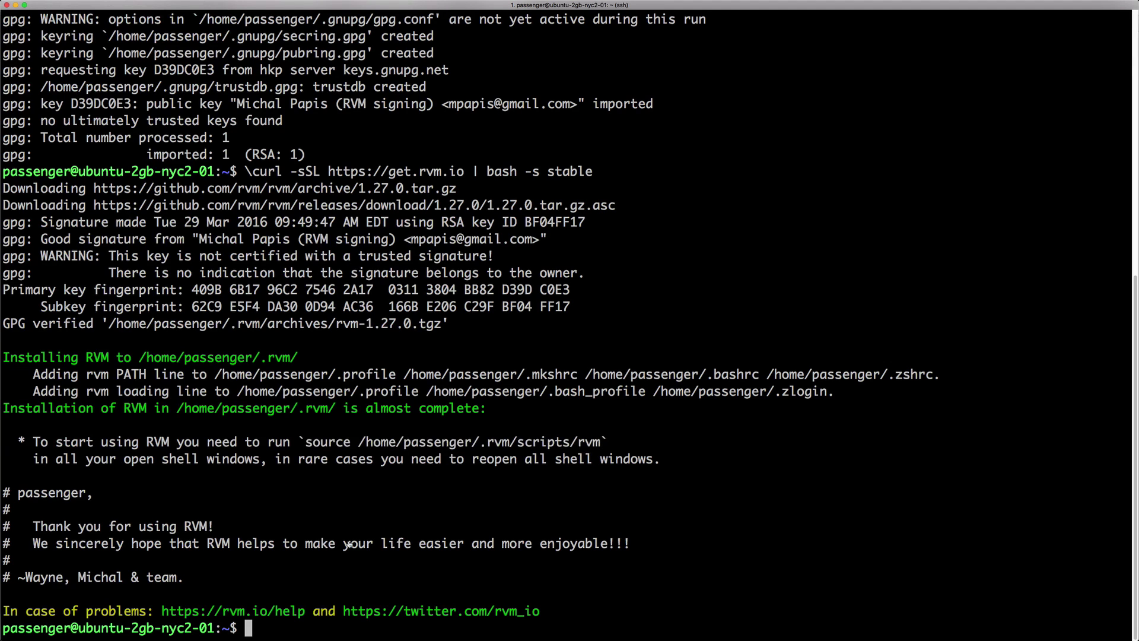
text(source /home/passenger/.rvm/scripts/rvm)
key(Return)
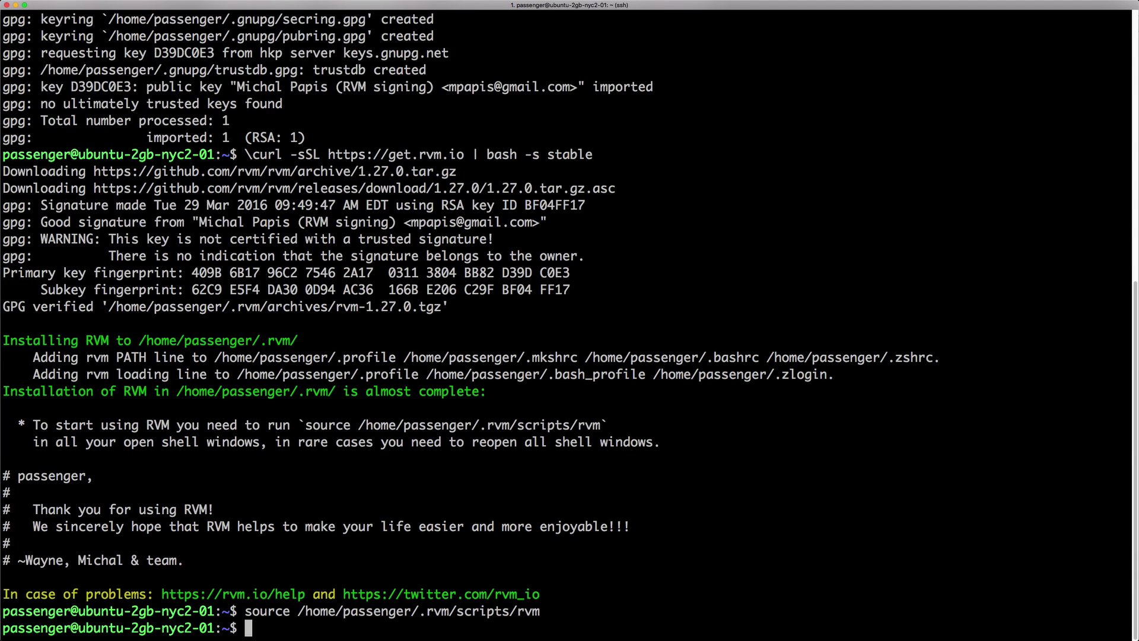
text(rvm )
text(--version)
key(Return)
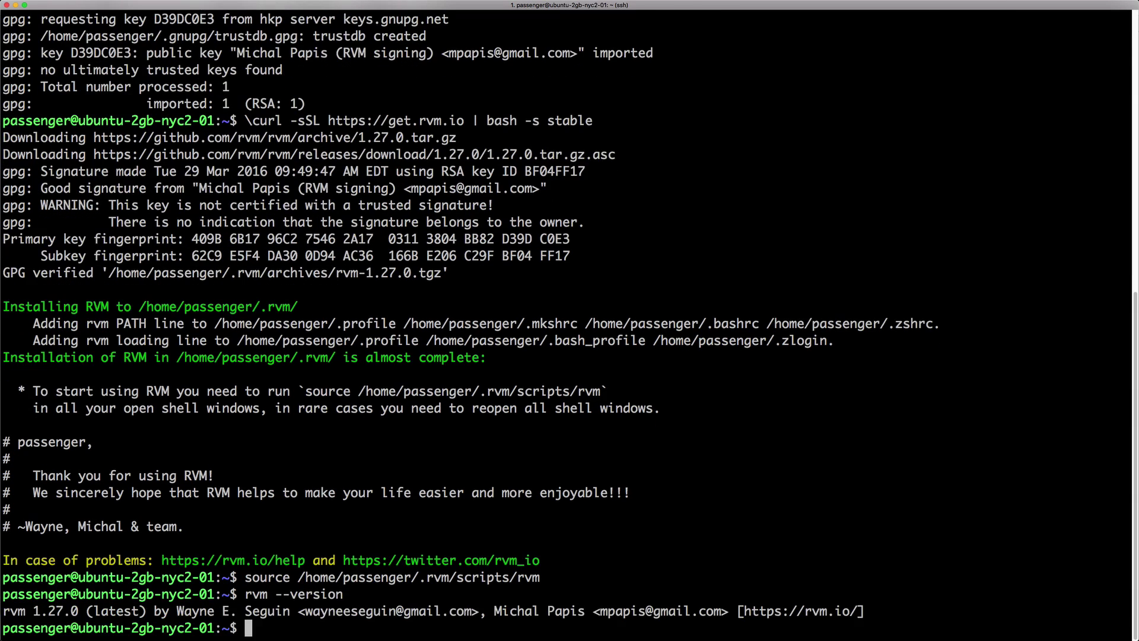
Install Ruby 2.3.1 via RVM and check that rvm list and ruby --version show 2.3.1p112
key(ctrl+l)
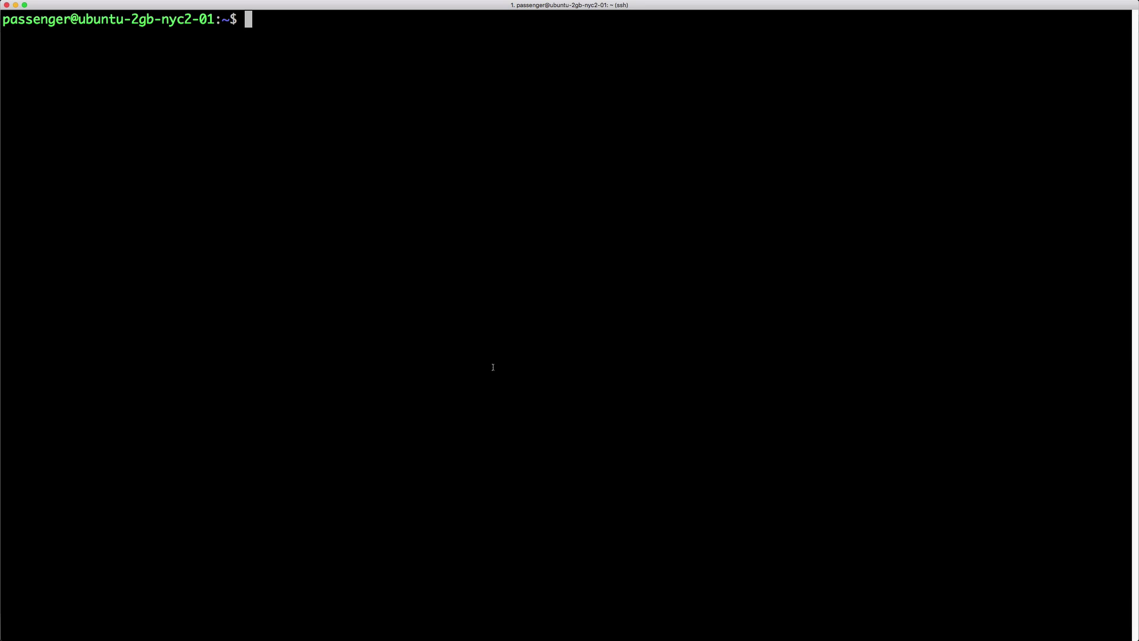
text(rvm install 2.3.1)
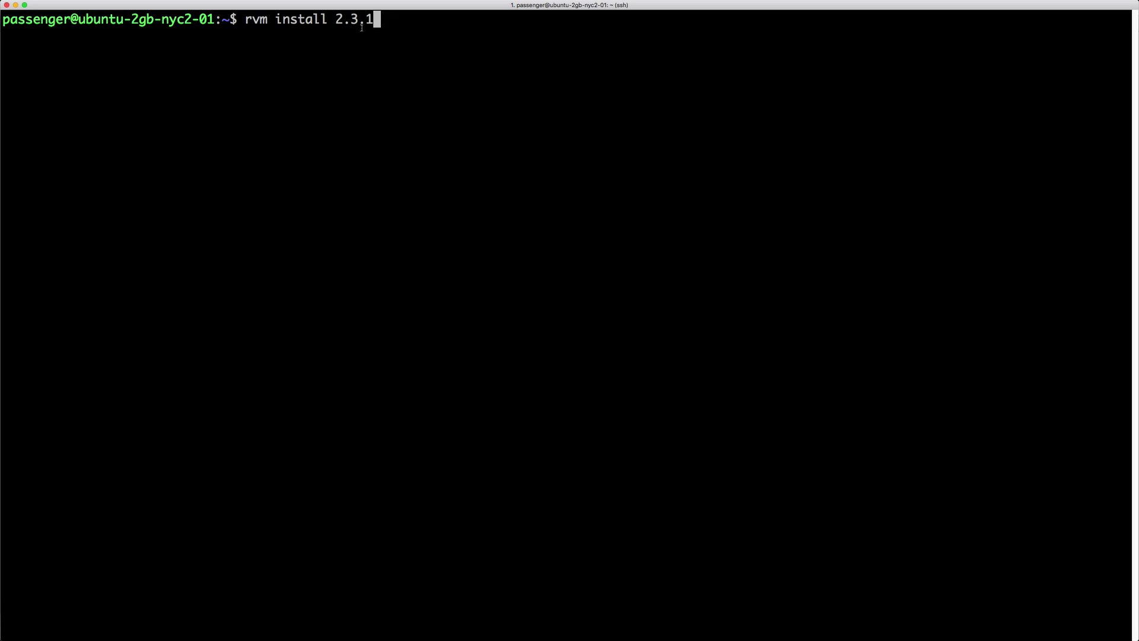
key(Return)
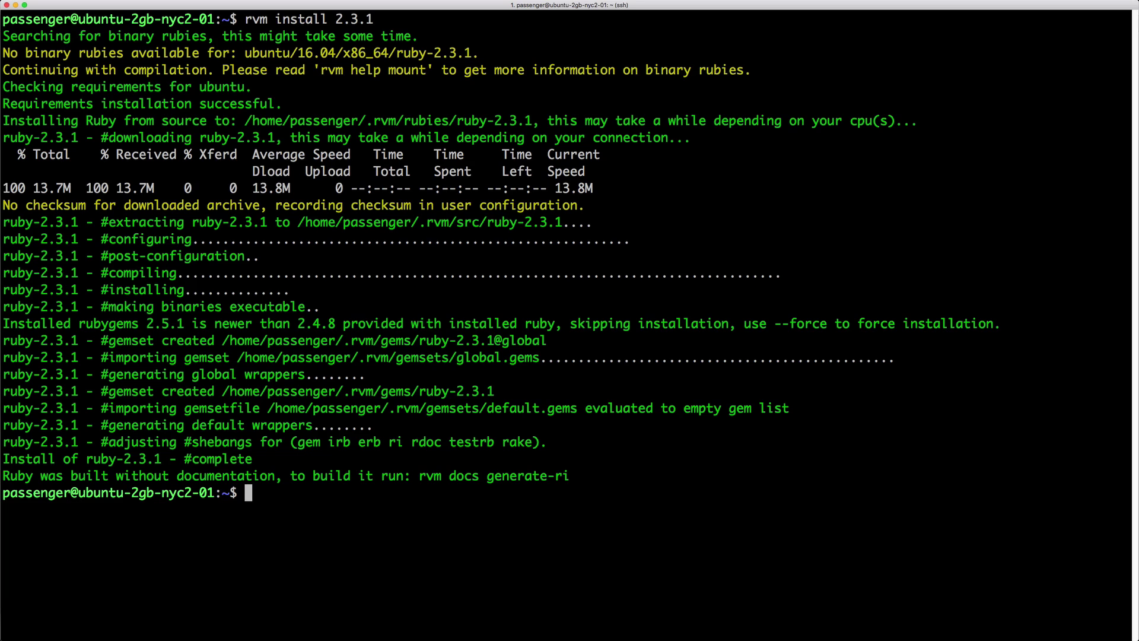
text(rvm list)
key(Return)
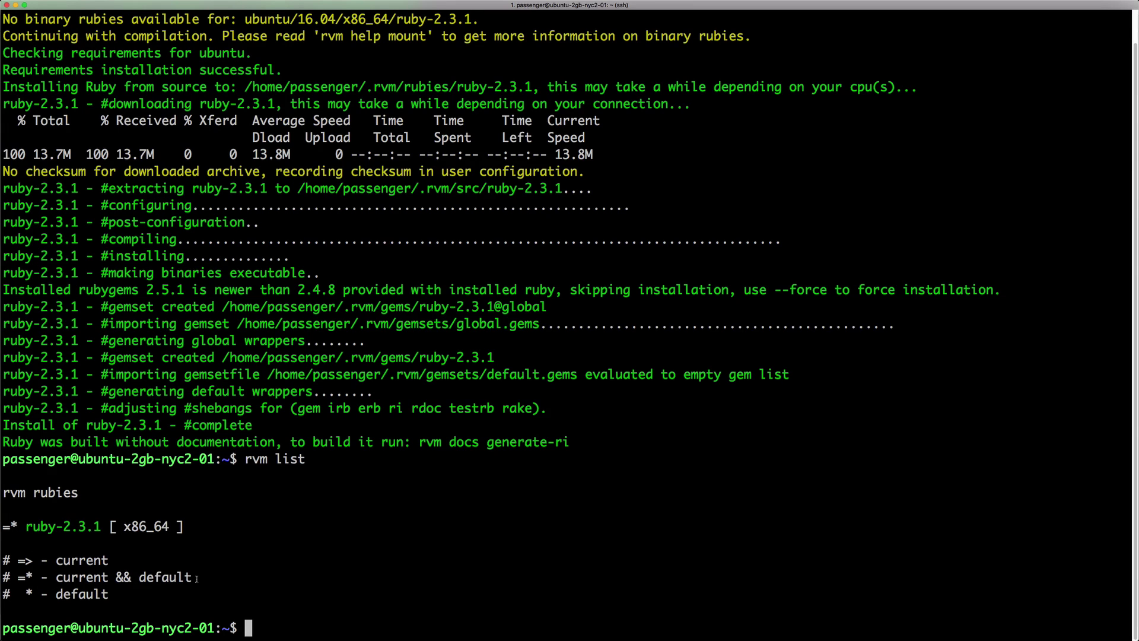
text(ruby --version)
key(Return)
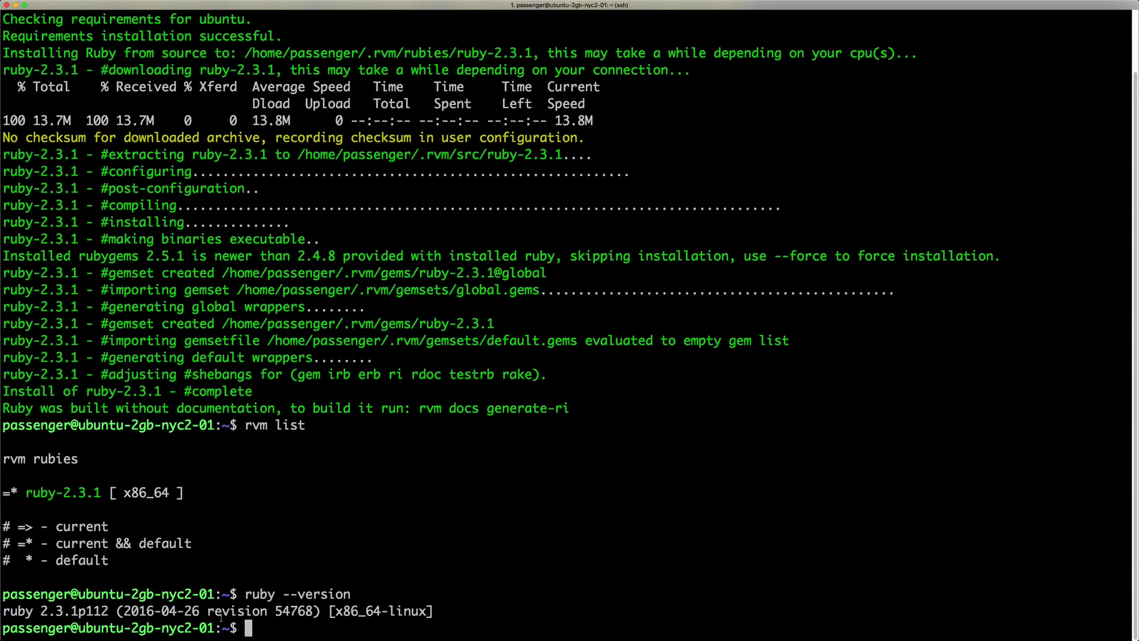
key(ctrl+l)
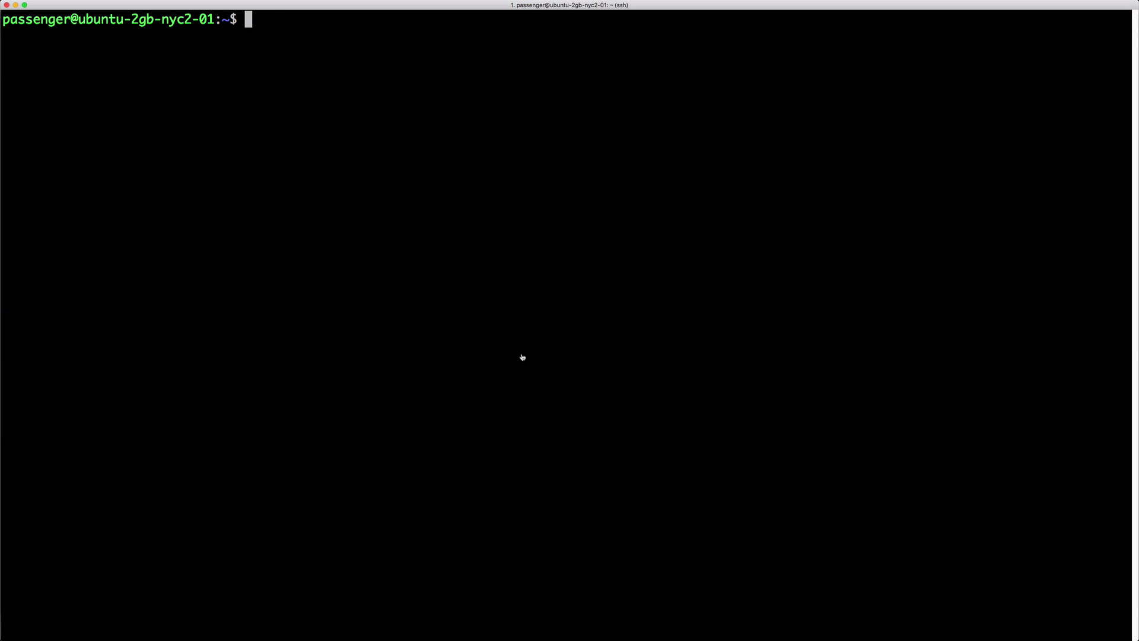
text(echo 'gem: --no-document' >> ~/.gemrc)
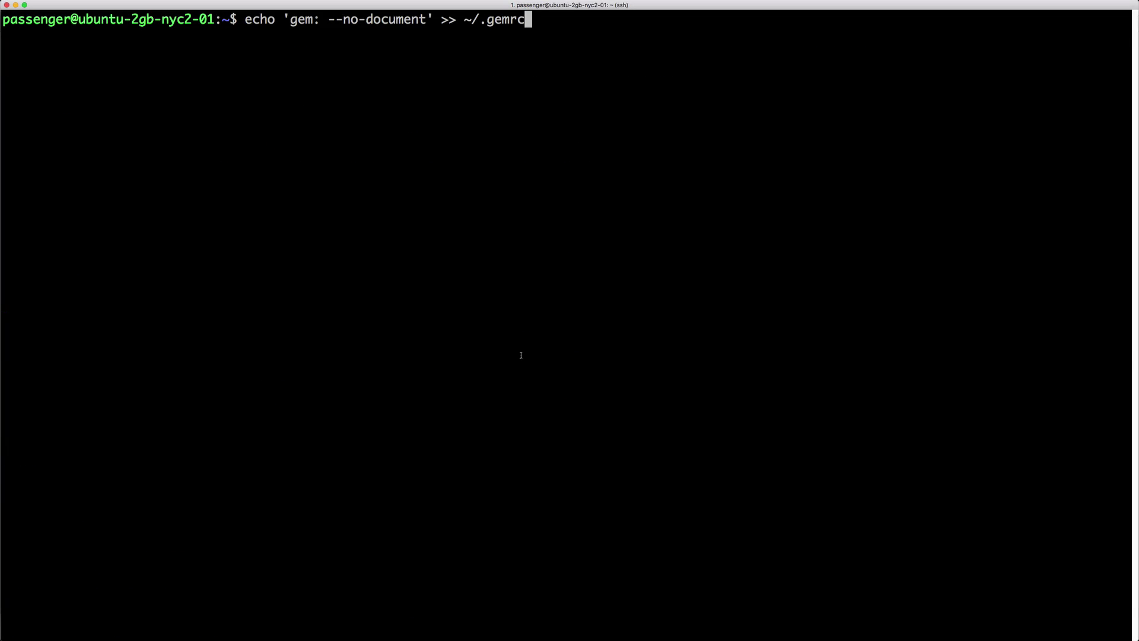
Add 'gem: --no-document' to ~/.gemrc, update RubyGems, and install Bundler 1.12.5
key(Return)
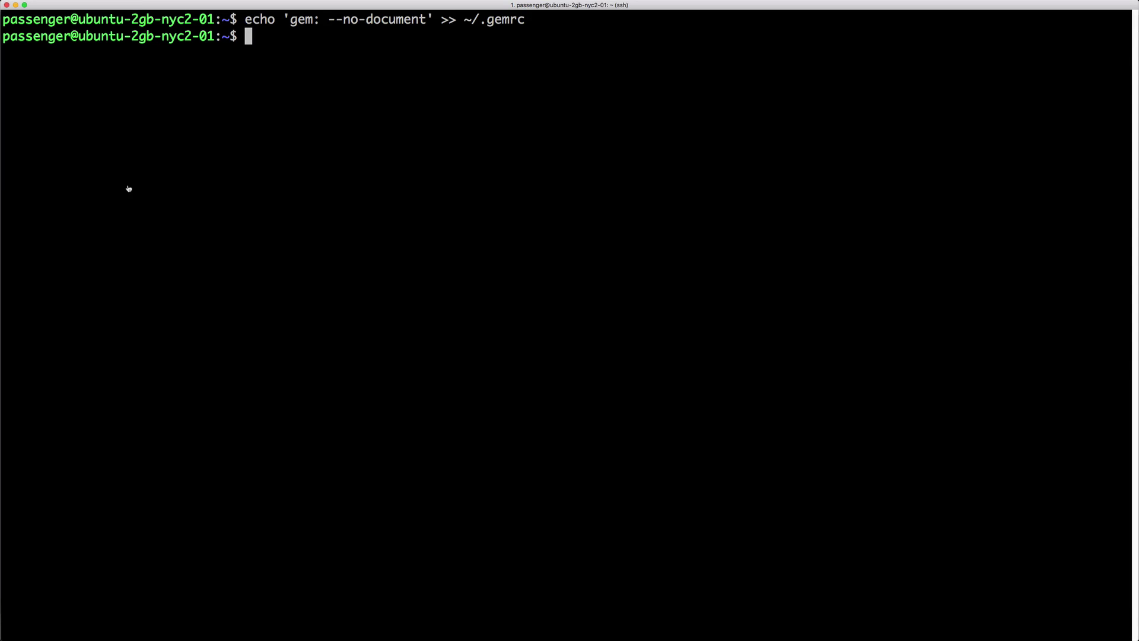
text(gem update --system)
key(Return)
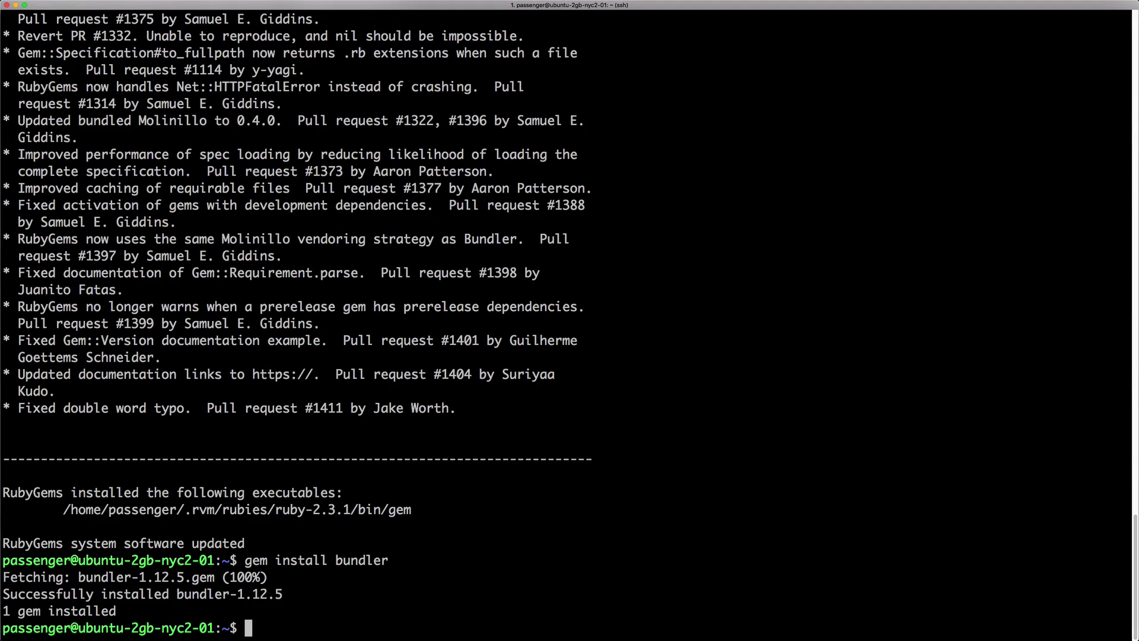
Set the global Git name and email, generate an RSA key, and select the printed id_rsa.pub
key(ctrl+l)
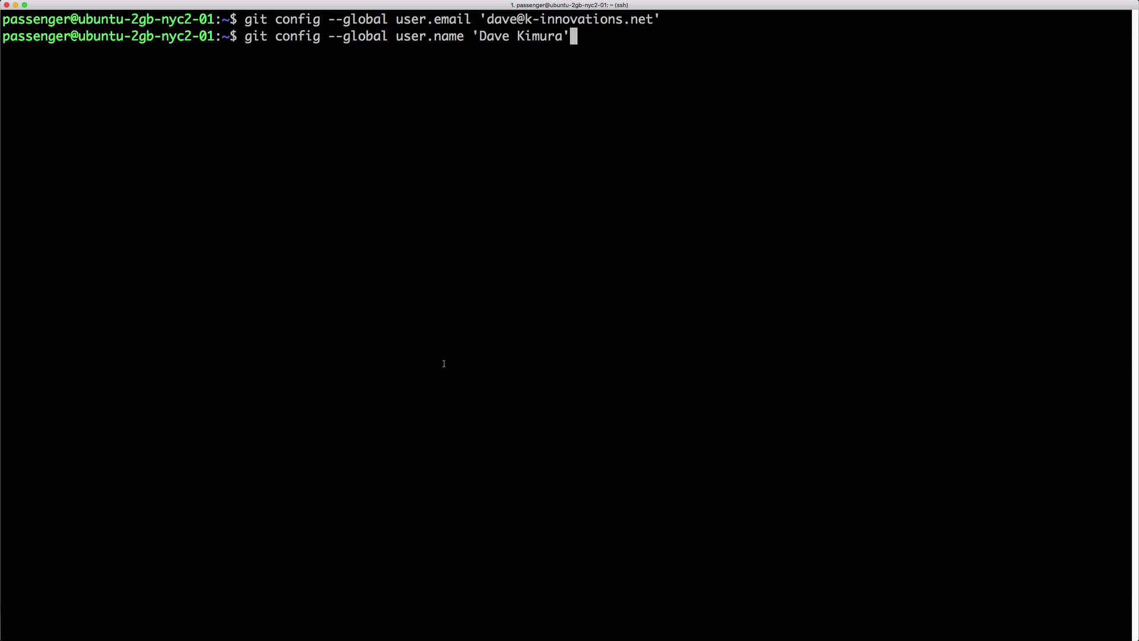
key(Return)
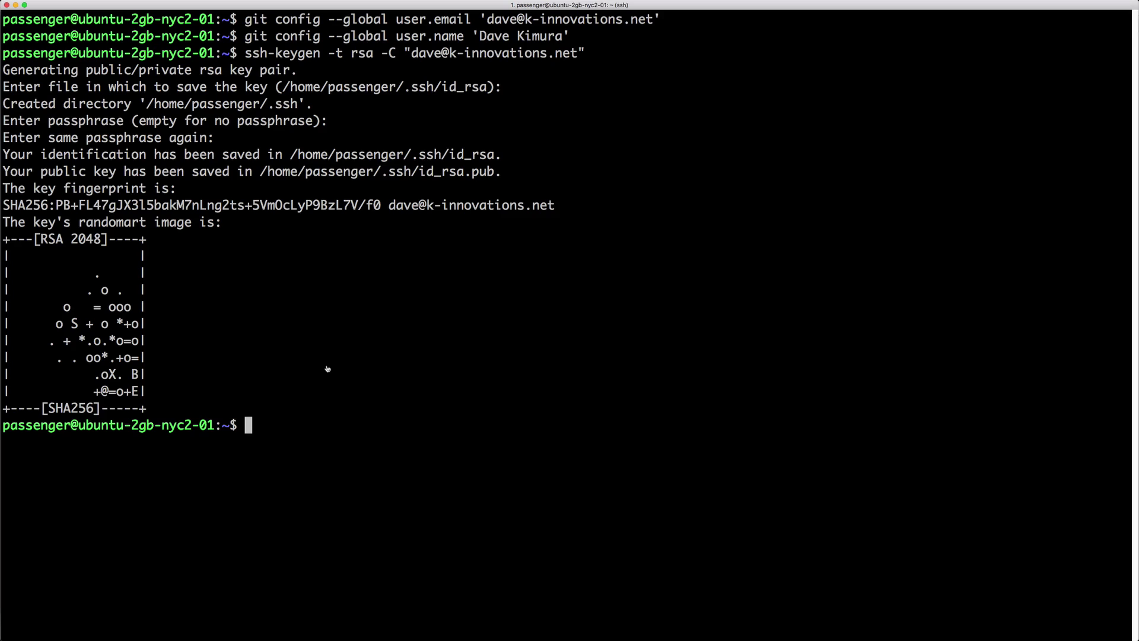
text(cat ~/.ssh/id_rsa.pub)
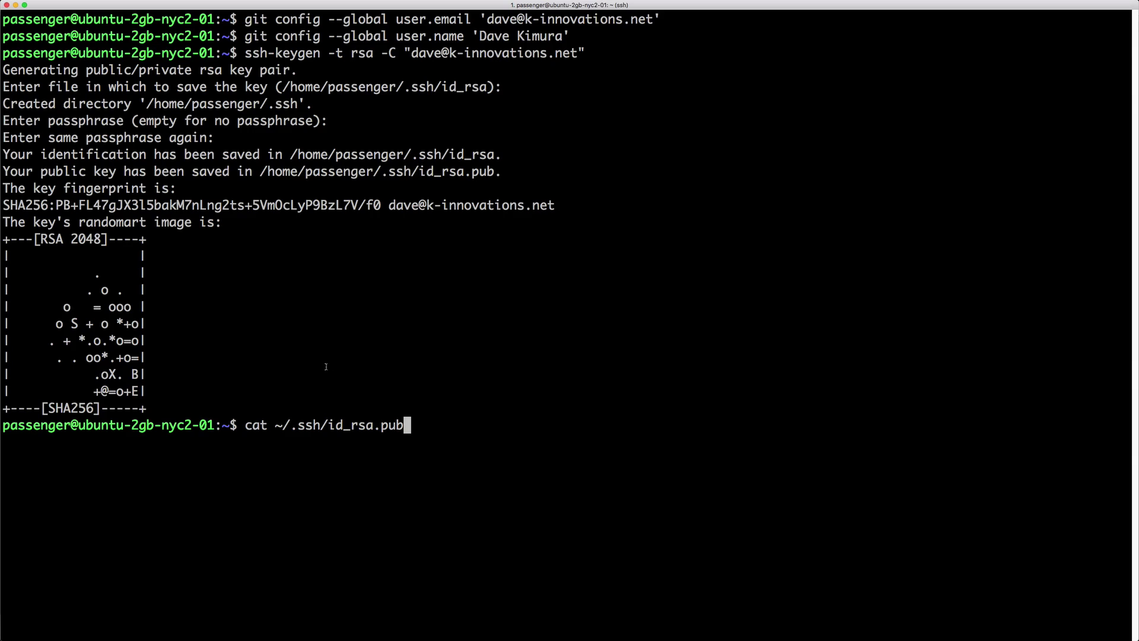
key(Return)
triple_click(967, 457)
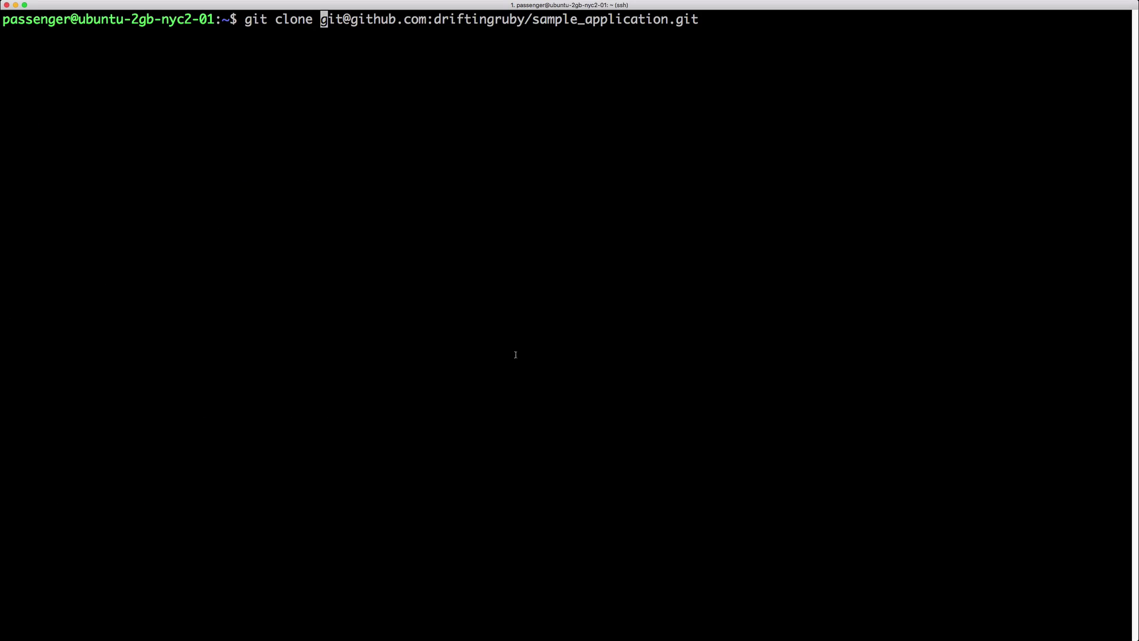
Clone sample_application, accept GitHub's host key, cd into it, and run bundle
key(Return)
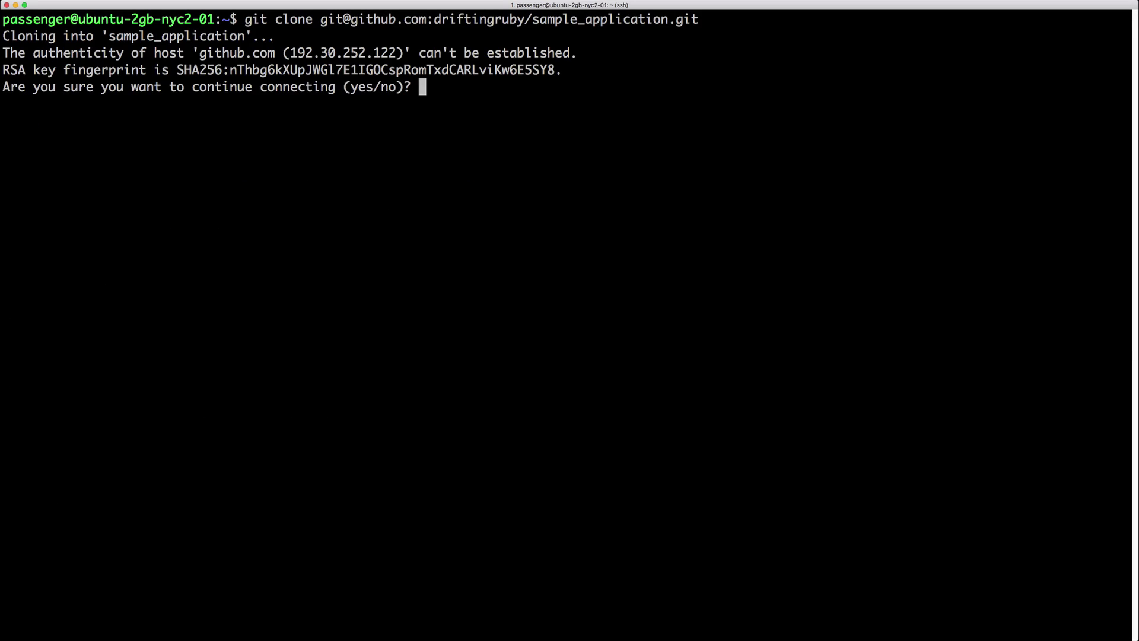
text(yes)
key(Return)
text(ls)
key(Return)
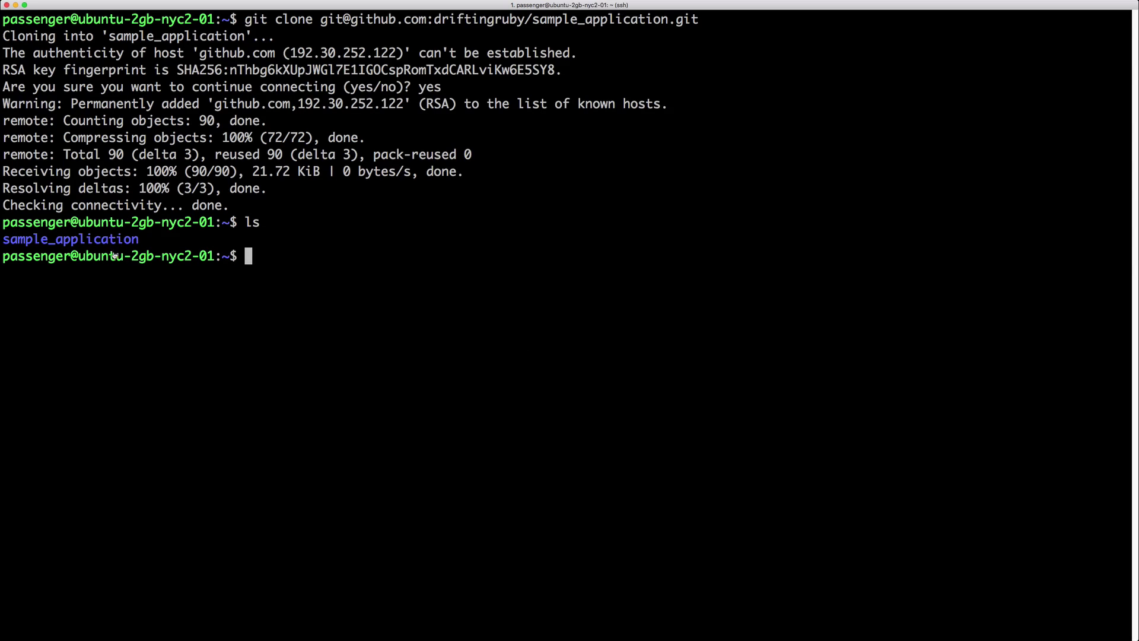
text(cd s)
key(Tab)
key(Return)
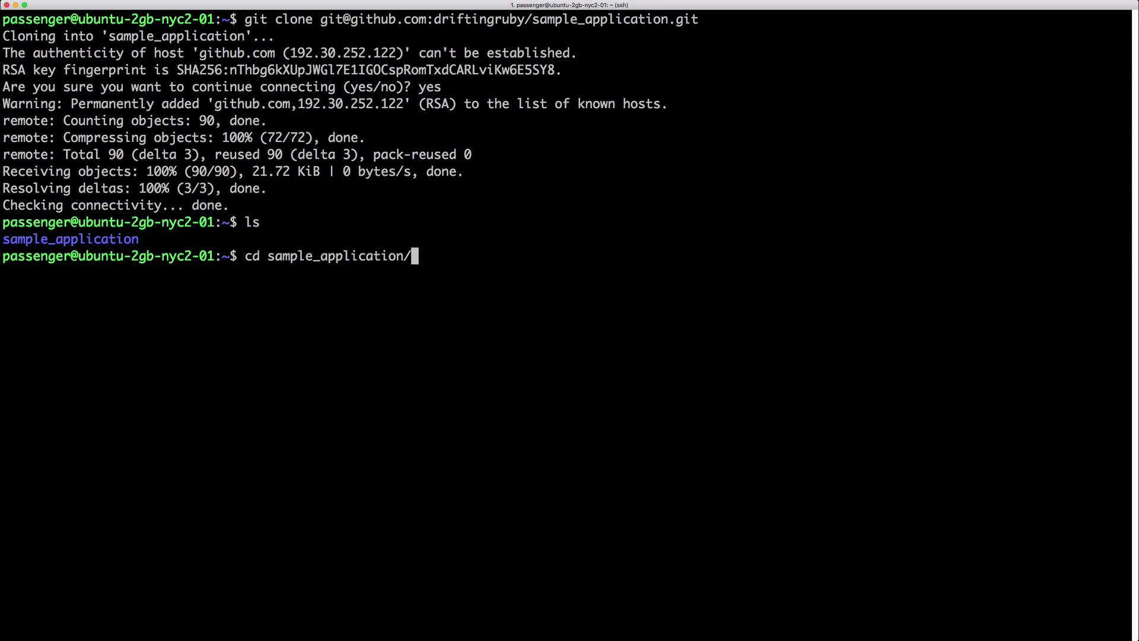
text(bundle)
key(Return)
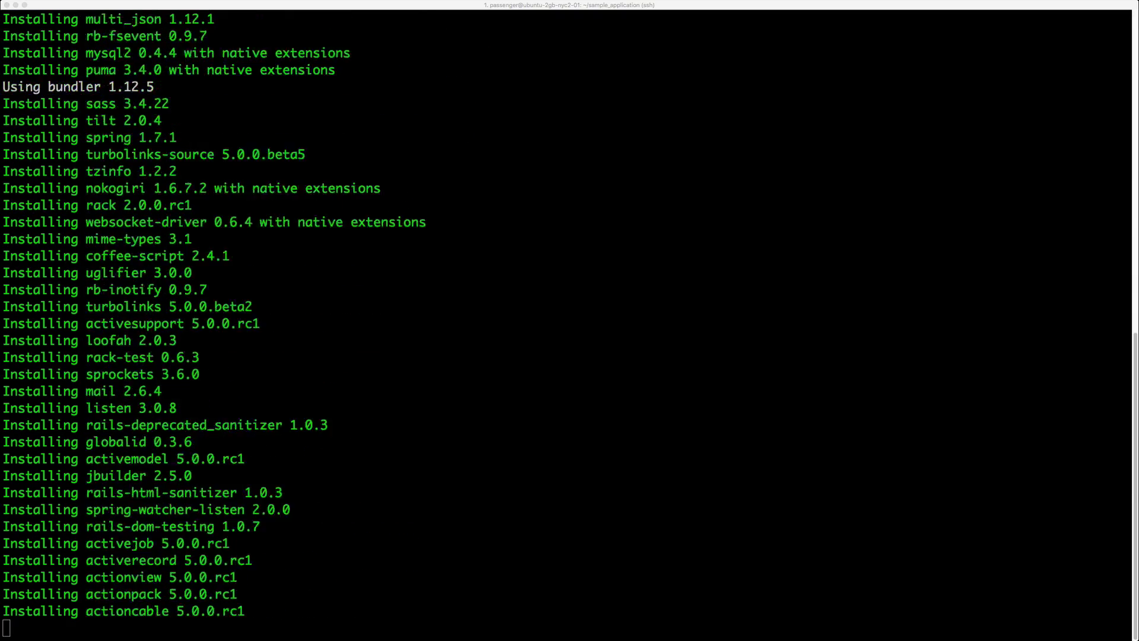
Append export RAILS_ENV=production to ~/.bashrc and reload the shell profile
key(ctrl+l)
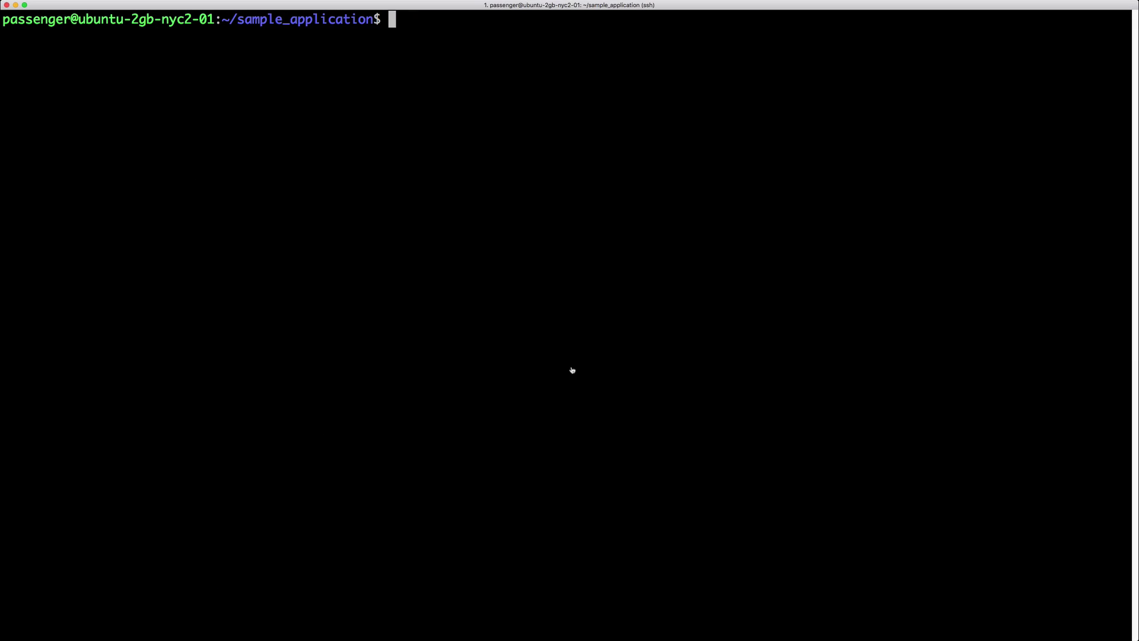
text(echo 'export RAILS_ENV=production' >> ~/.bashrc)
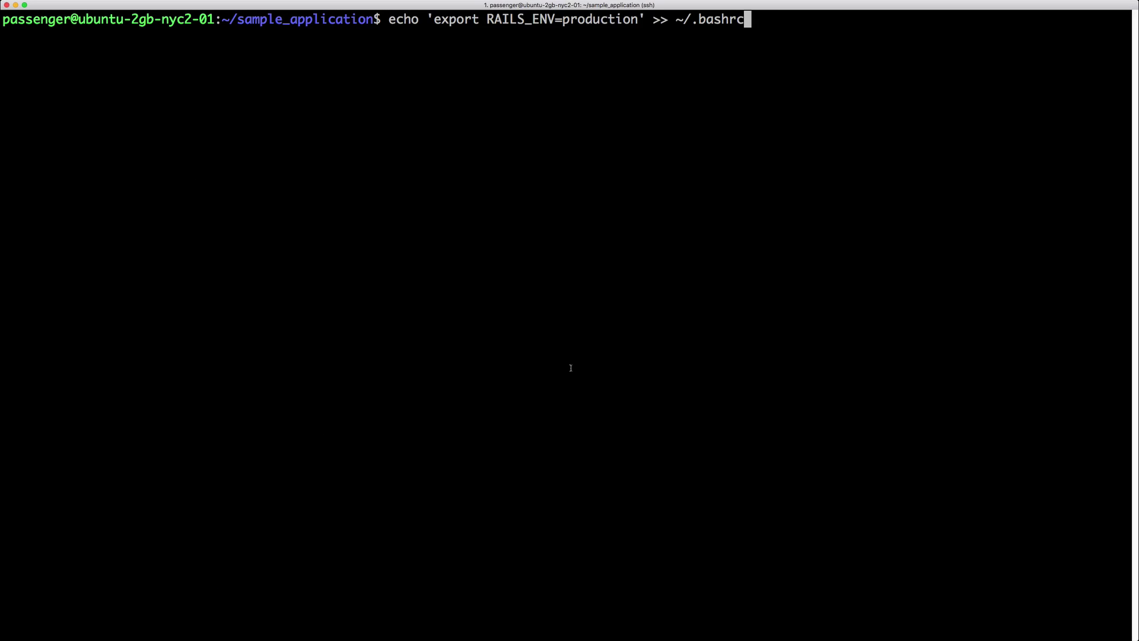
key(Return)
text(source ~/.bashrc)
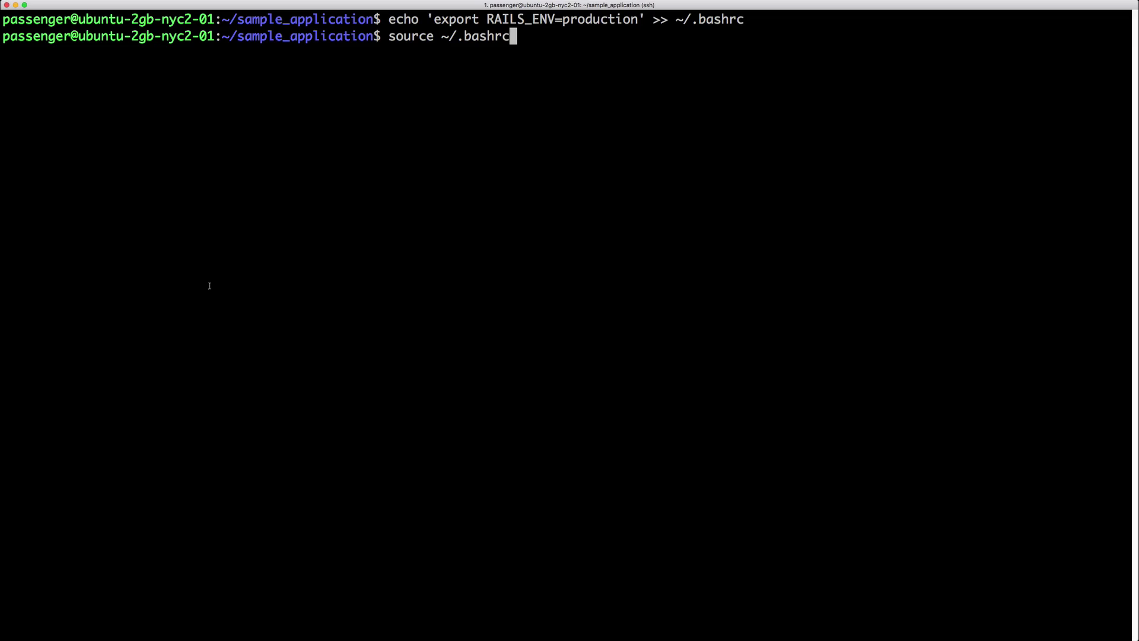
key(Return)
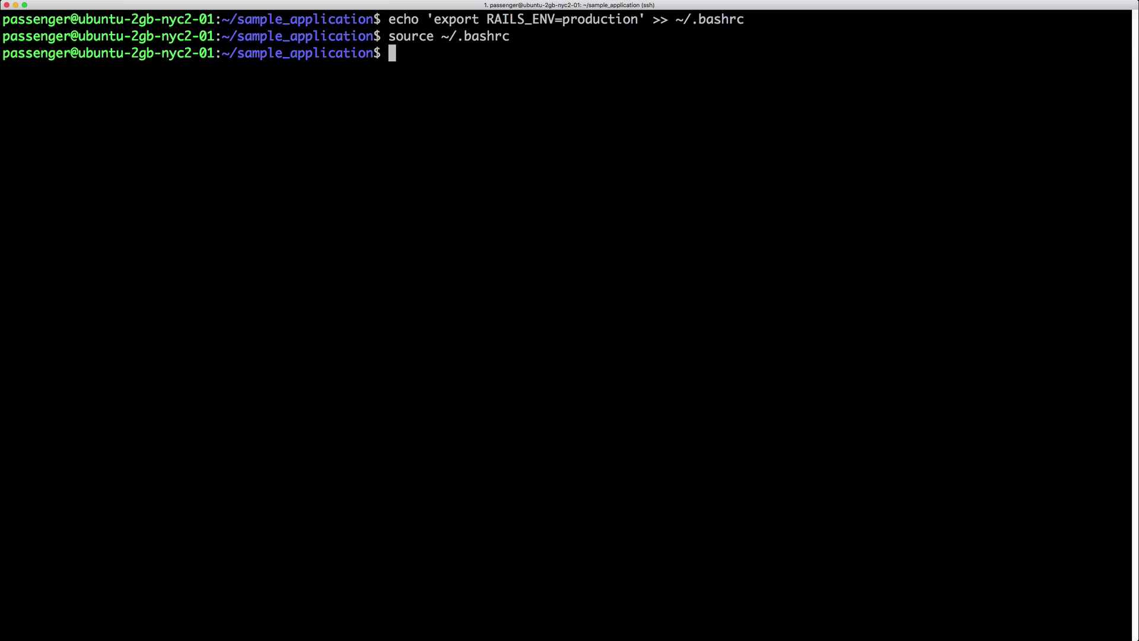
text(gem install passenger)
Install the Passenger 5.0.28 gem, plus Apache2 and its development libraries
key(Return)
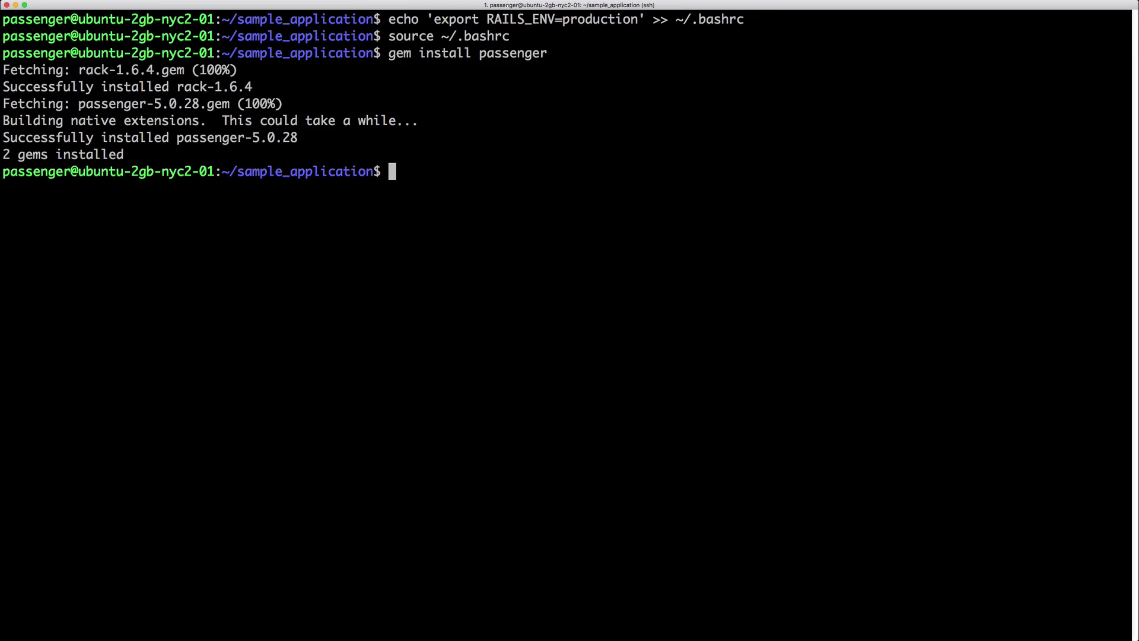
text(sudo apt-get install apache2 libcurl4-openssl-dev apache2-dev libapr1-dev libaprutil1-dev)
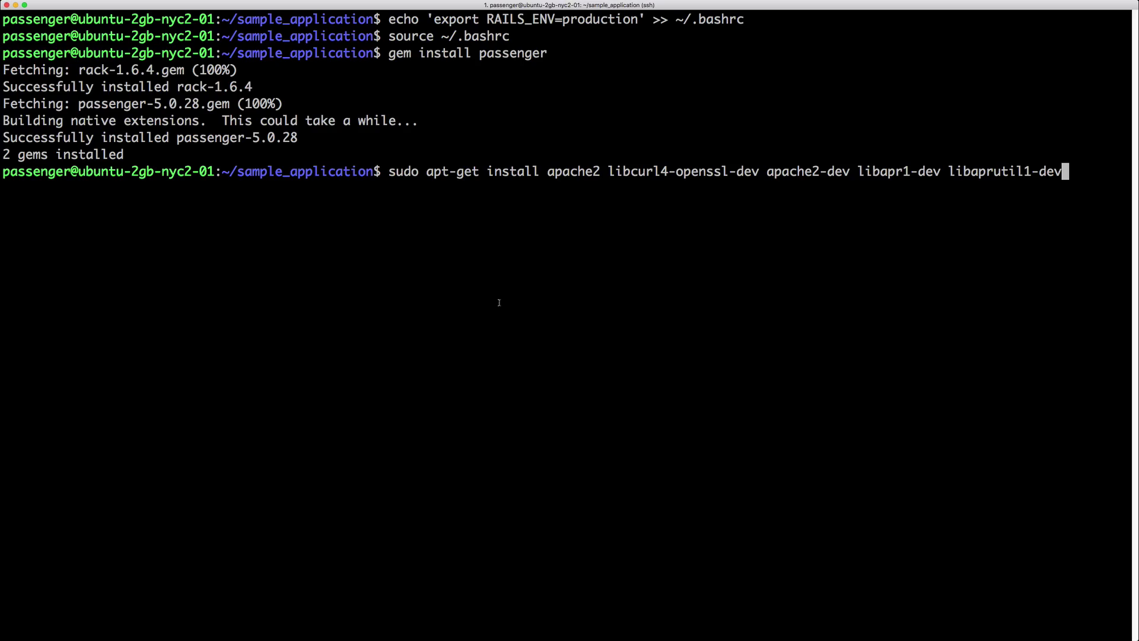
key(Return)
key(Return)
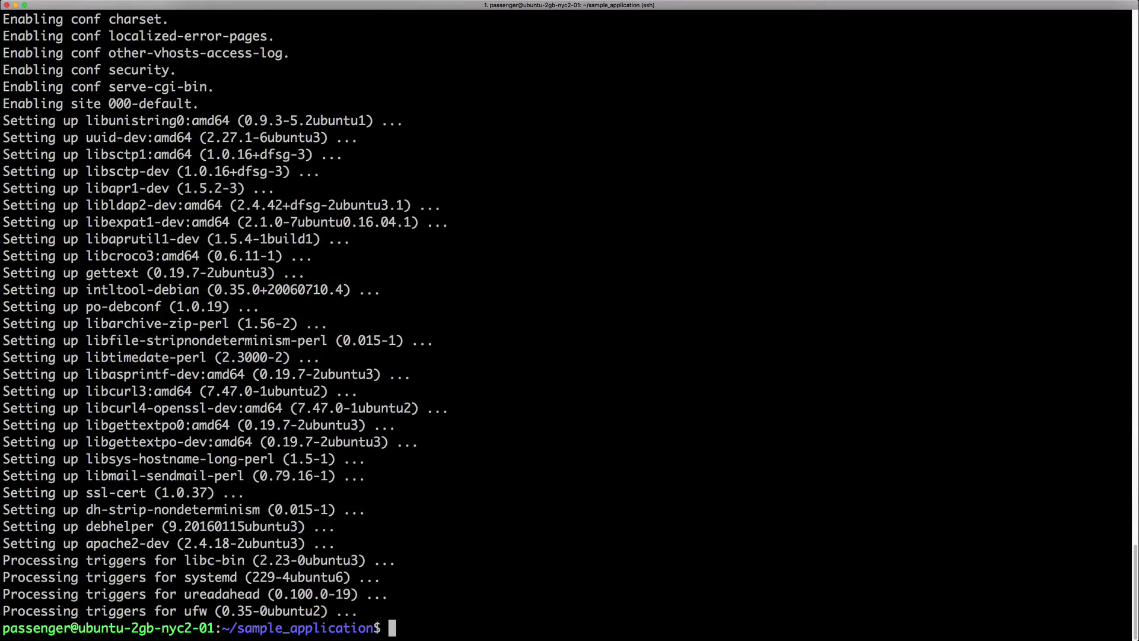
key(ctrl+l)
text(sudo apt-get install mysql-server)
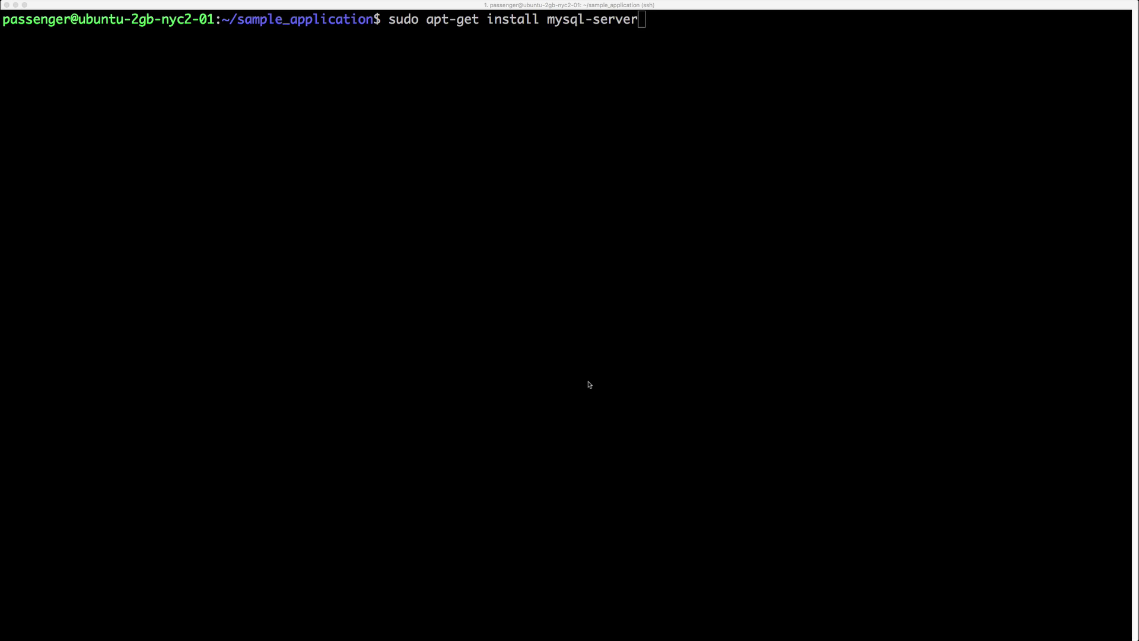
Install the mysql-server 5.7 packages, confirming with Y and passing the root password prompts
key(Return)
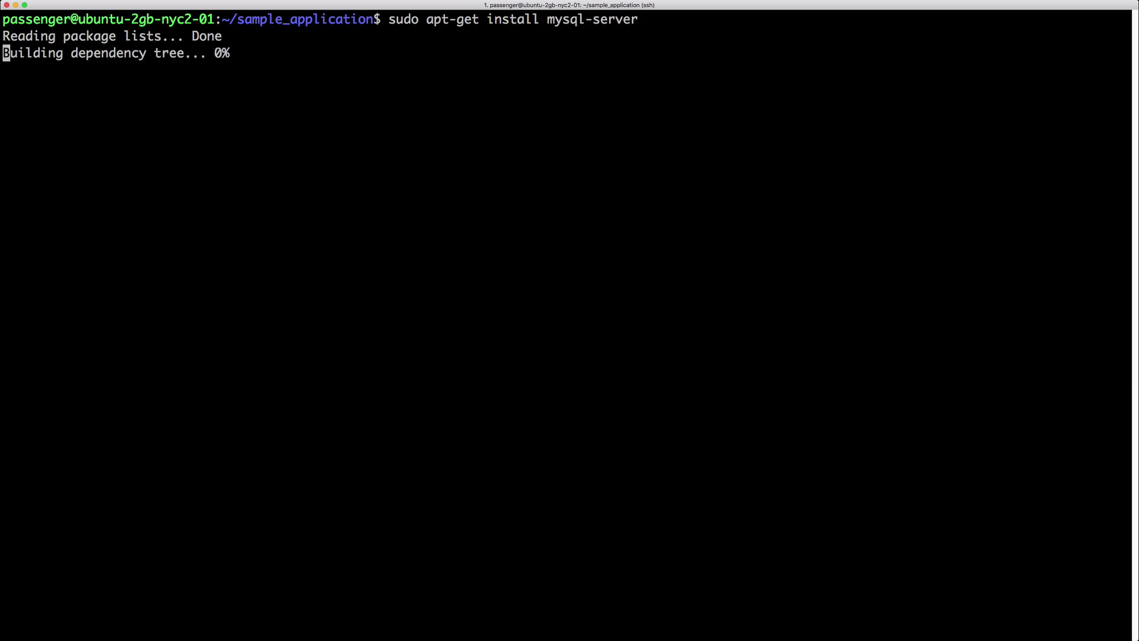
key(Return)
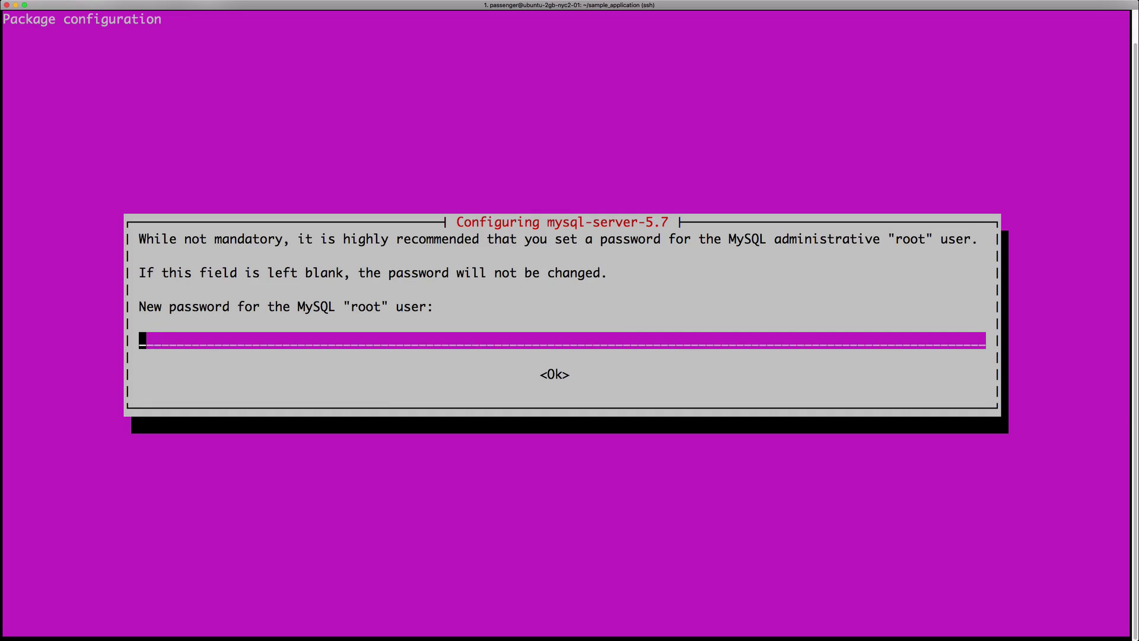
key(Return)
key(Return)
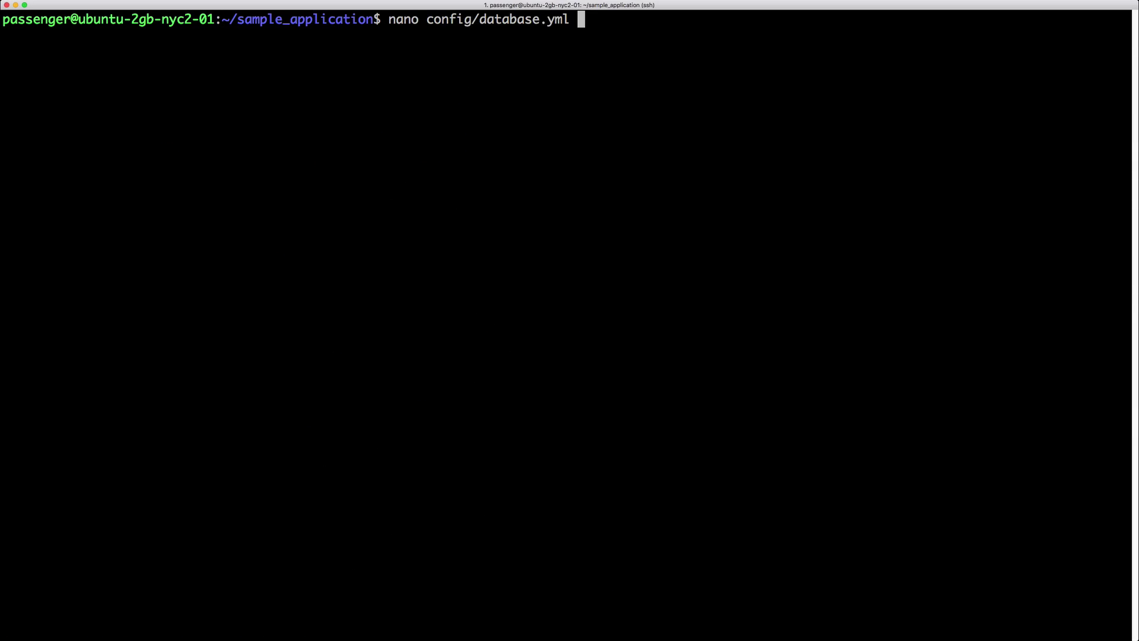
In config/database.yml, change the production username from sample_application to root and save
key(Return)
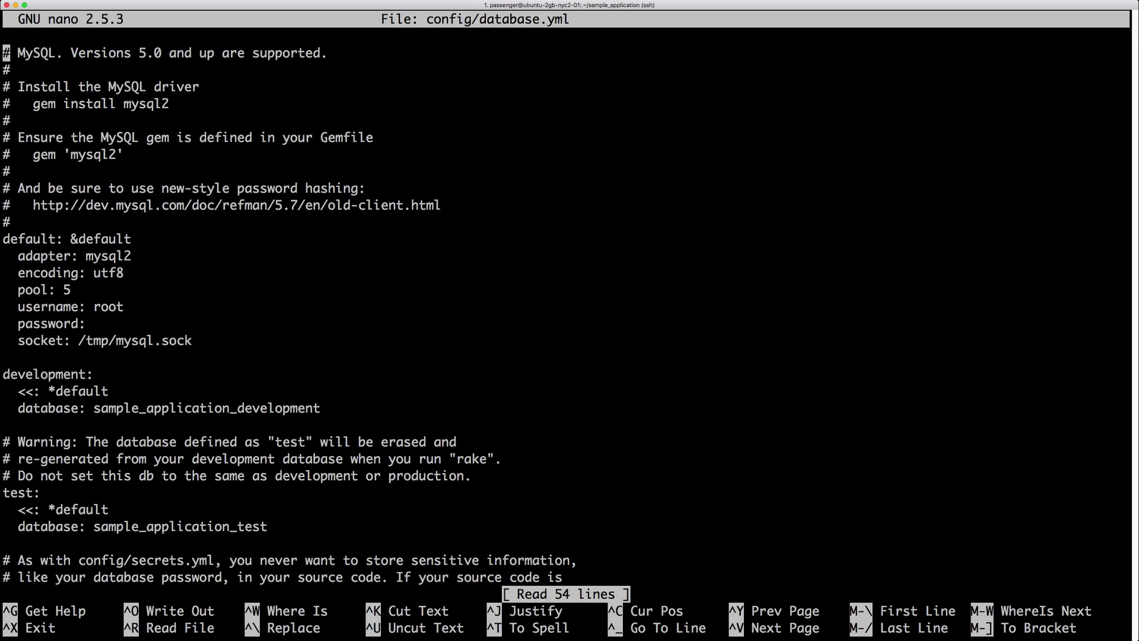
key(Down)
key(Down)
key(Down)
key(Down)
key(Down)
key(Down)
key(Down)
key(Down)
key(Down)
key(Down)
key(Down)
key(Down)
key(Down)
key(Down)
key(Down)
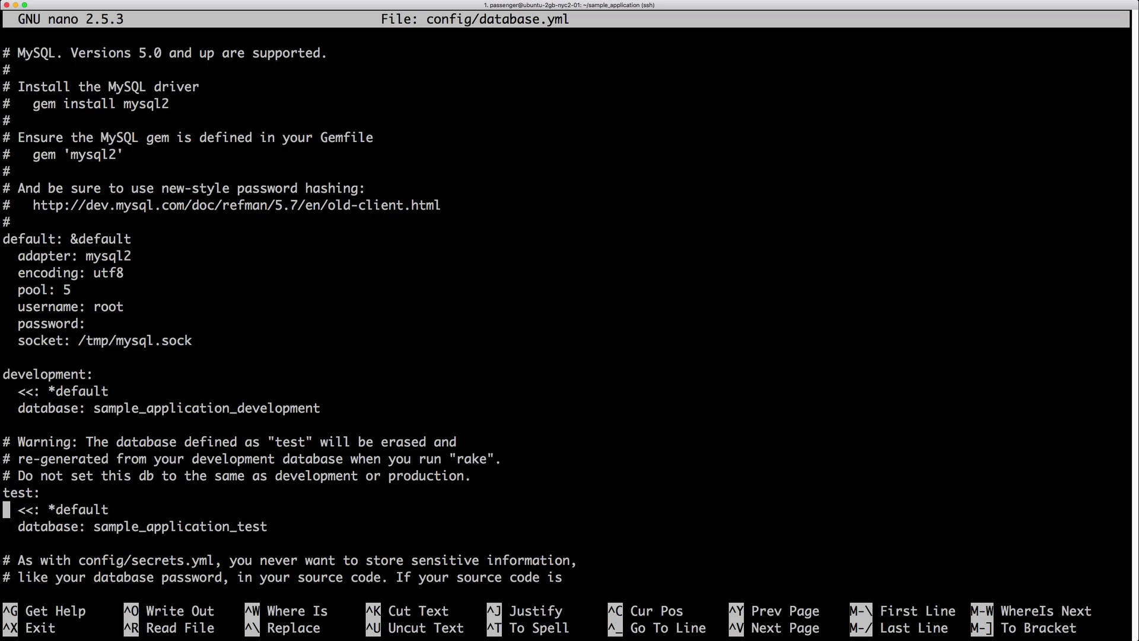
key(Down)
key(Down)
key(Down)
key(Down)
key(Down)
key(Down)
key(Down)
key(Down)
key(Down)
key(Down)
key(Down)
key(Down)
key(Down)
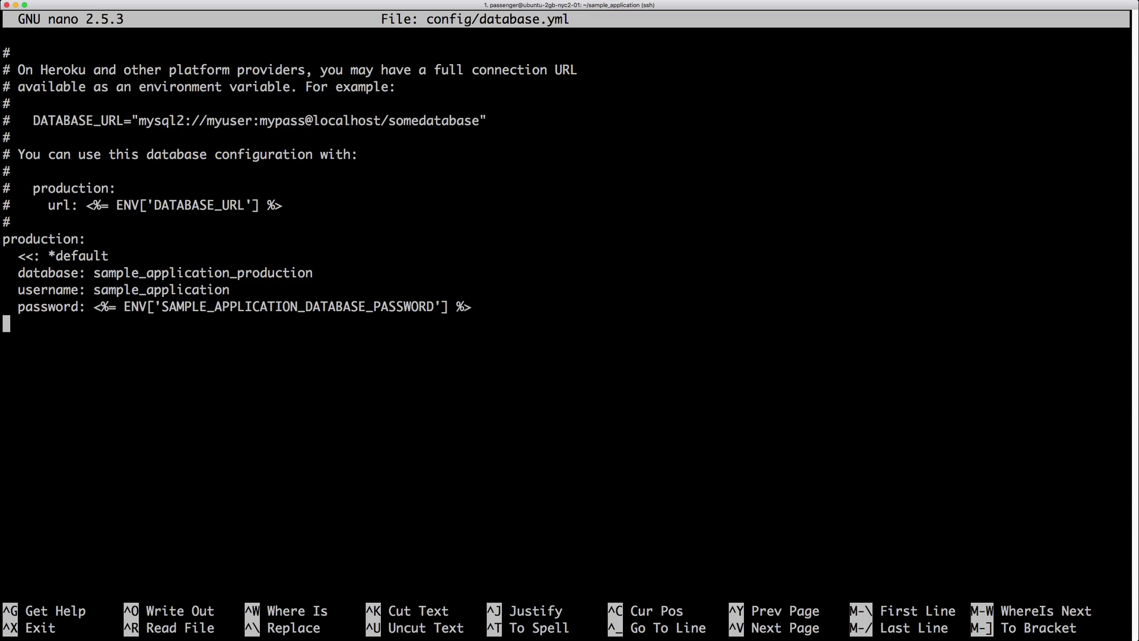
key(Up)
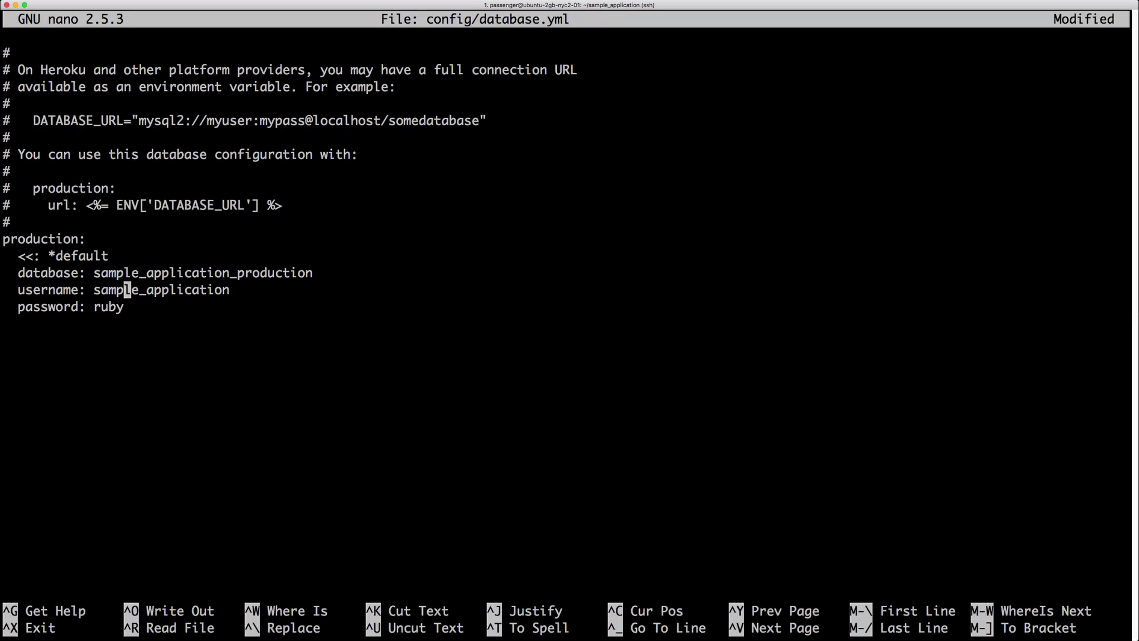
key(End)
key(BackSpace)
key(BackSpace)
key(BackSpace)
key(BackSpace)
key(BackSpace)
key(BackSpace)
key(BackSpace)
key(BackSpace)
key(BackSpace)
key(BackSpace)
key(BackSpace)
key(BackSpace)
text(root)
key(ctrl+x)
key(y)
key(Return)
text(nano con)
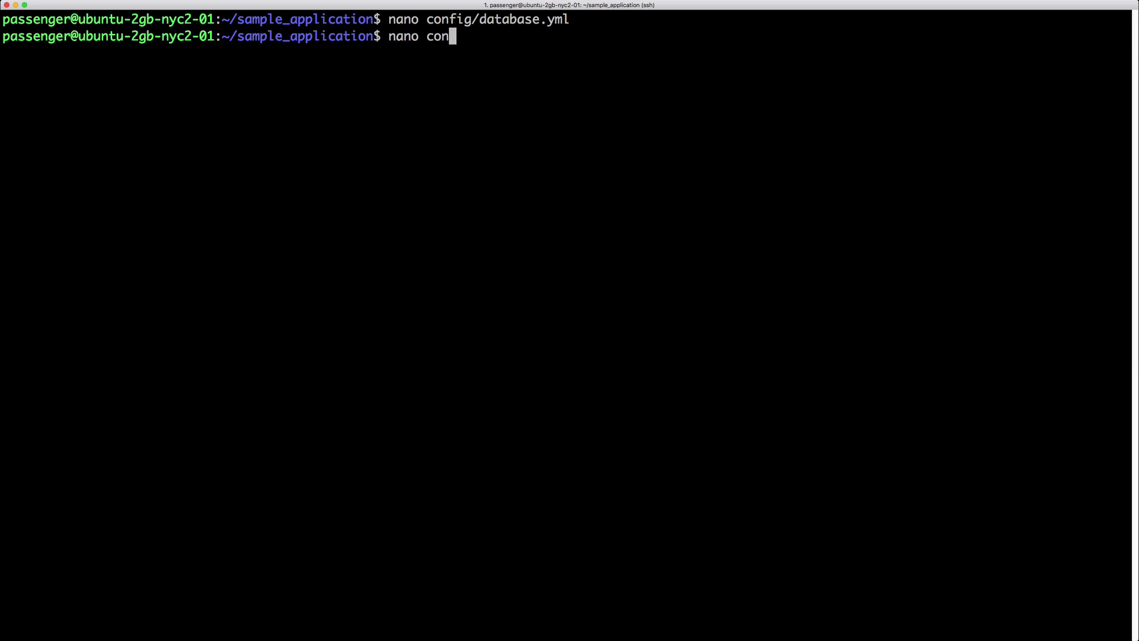
text(fig/secrets.yml)
Replace the ERB environment lookup for production secret_key_base in config/secrets.yml with a pasted hex key
key(Return)
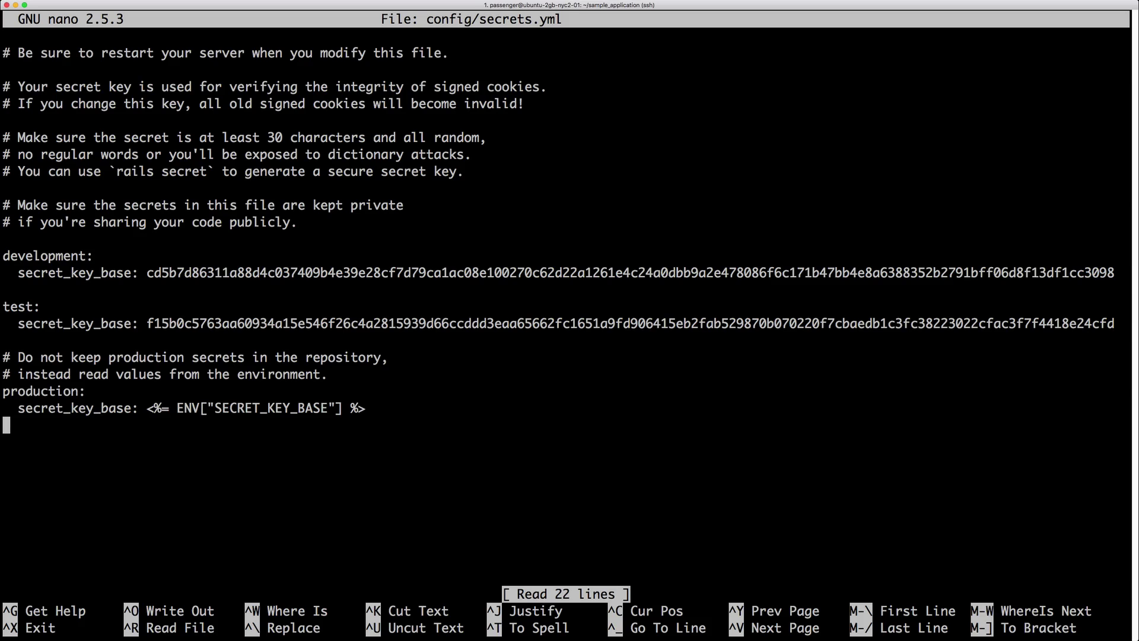
key(Up)
key(BackSpace)
key(BackSpace)
key(BackSpace)
key(BackSpace)
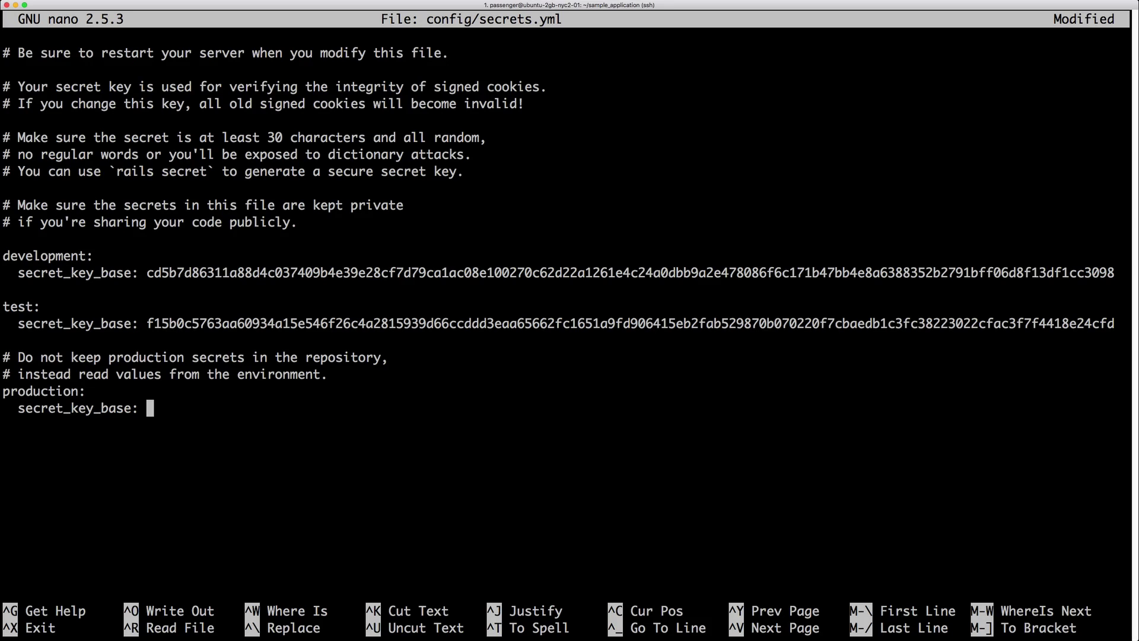
key(super+v)
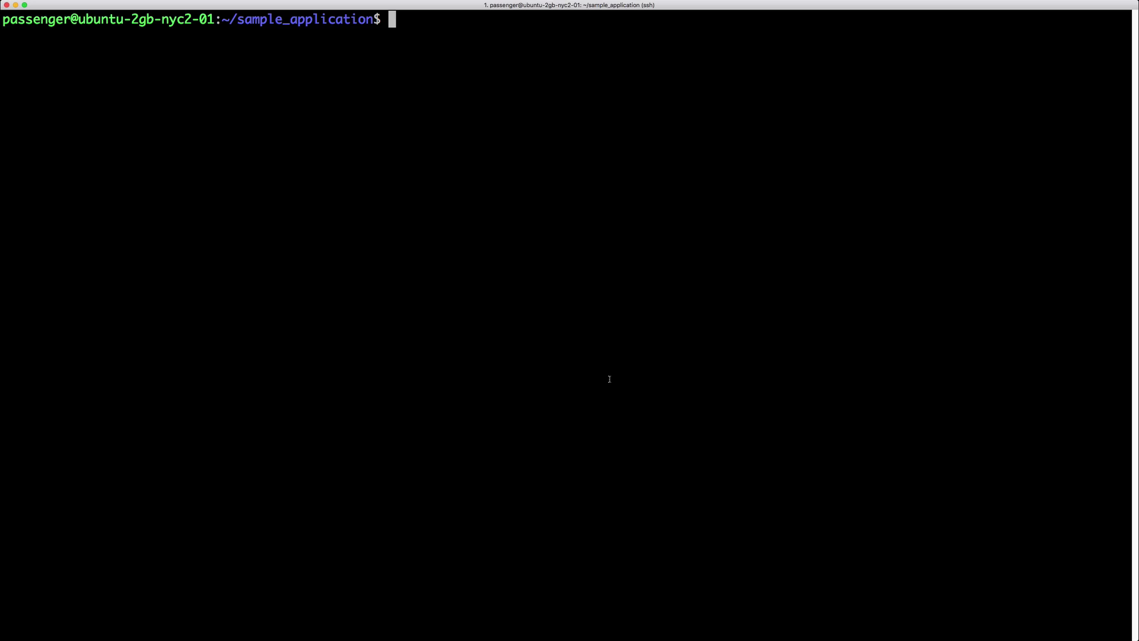
text(rake db:setup db:migrate)
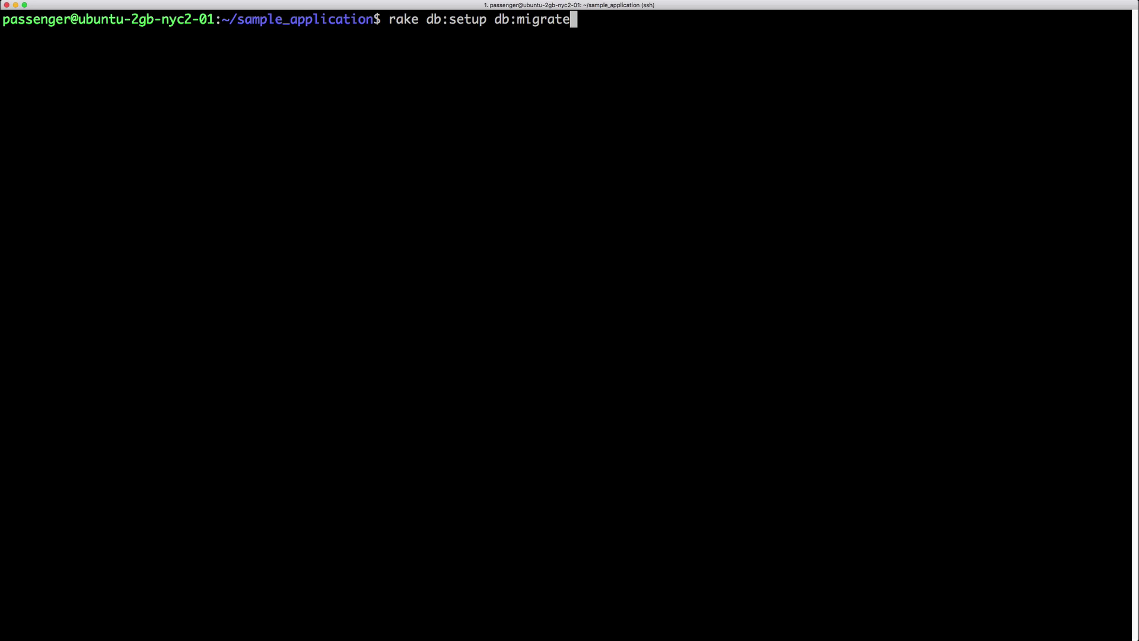
Run rake db:setup db:migrate and rake db:seed, then clear the terminal
key(Return)
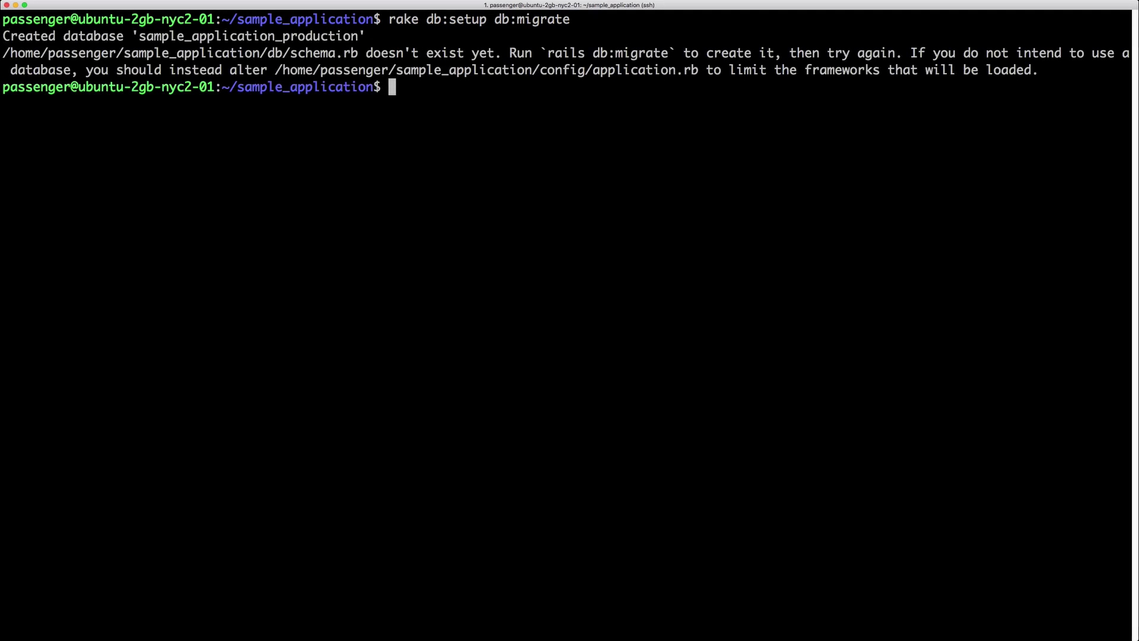
text(rake db:seed)
key(Return)
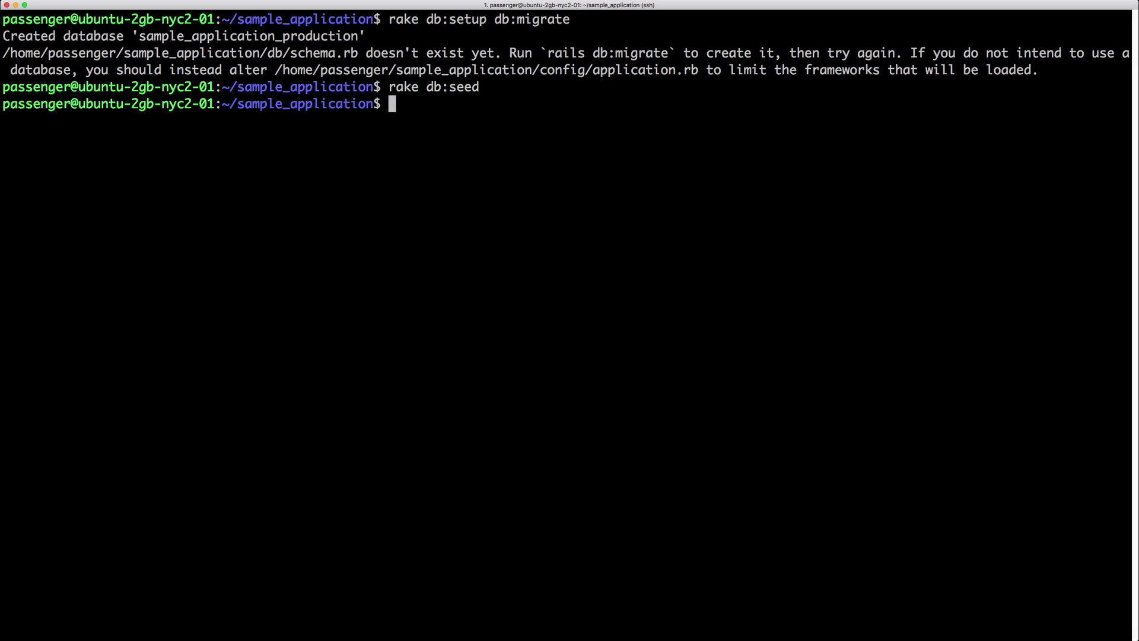
key(ctrl+l)
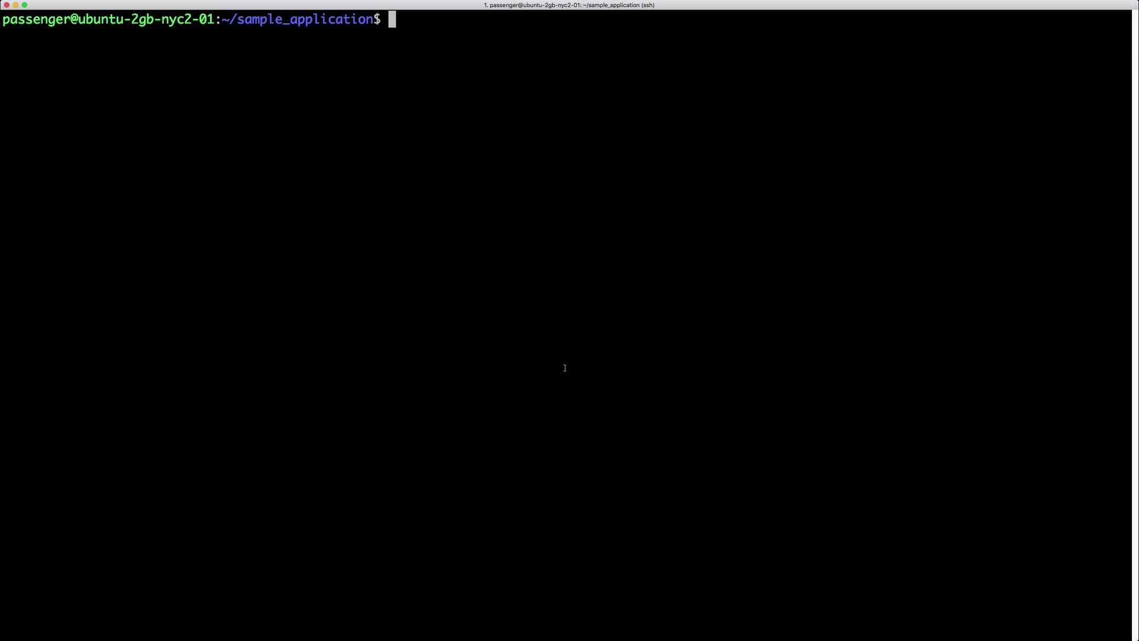
text(sudo a2enmod headers)
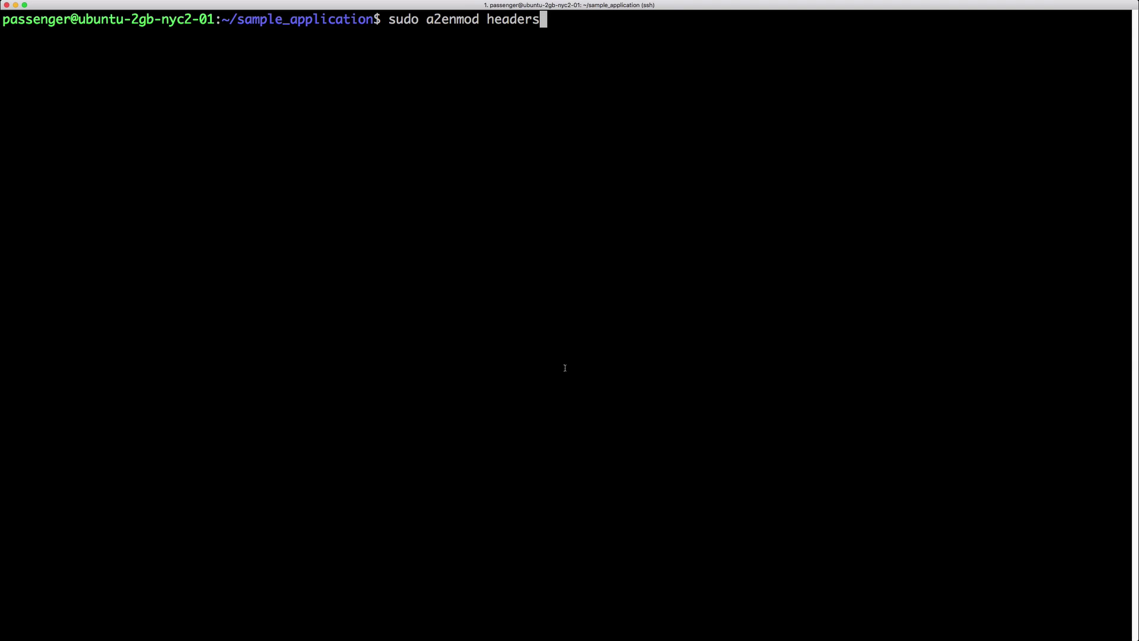
Enable headers with a2enmod, build Passenger's Apache module for Ruby, and select its LoadModule lines
key(Return)
text(passenger-install-apache2-module)
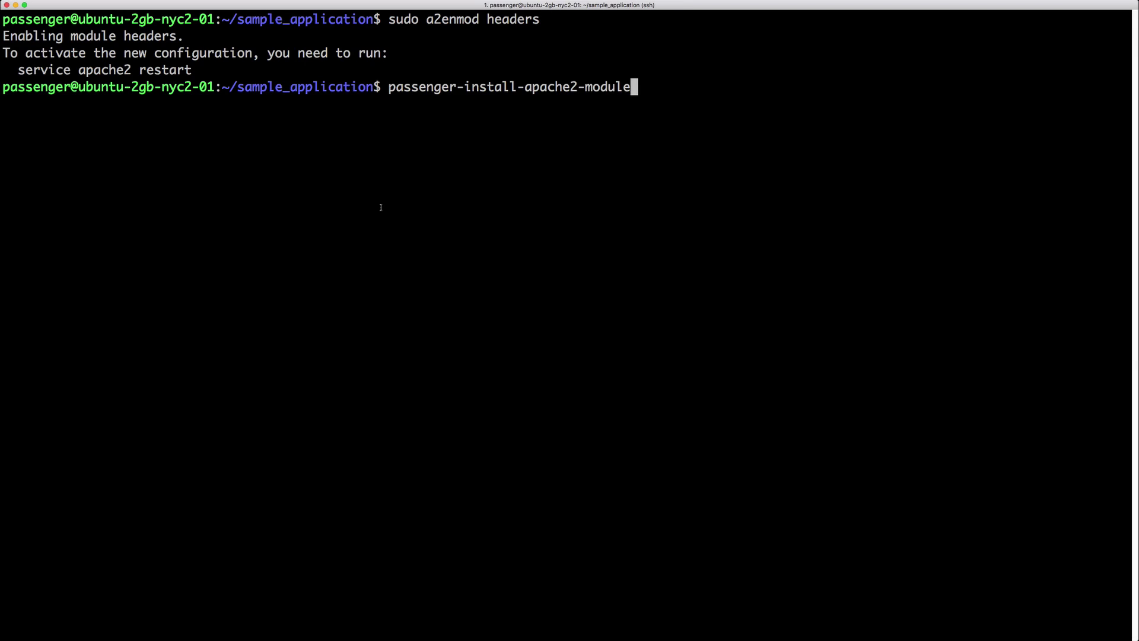
key(Return)
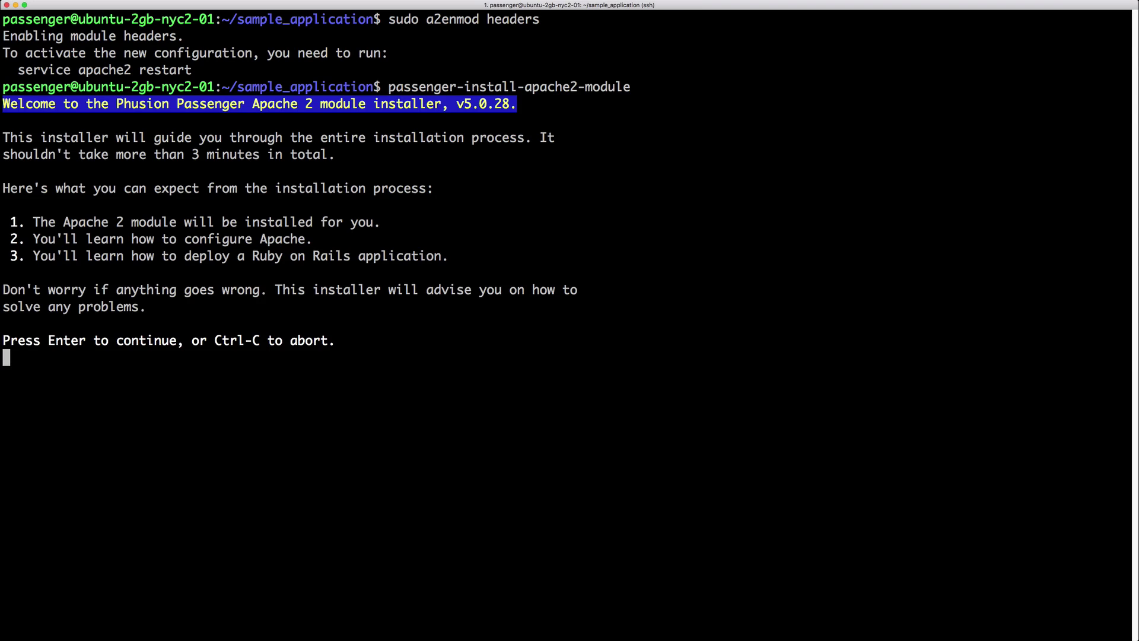
key(Return)
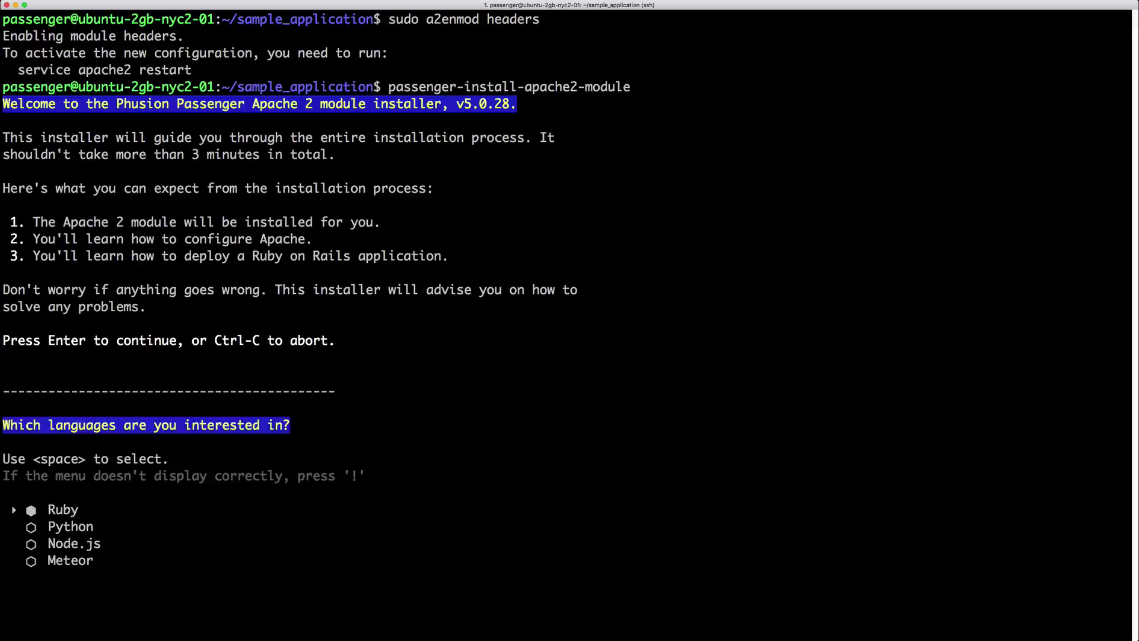
key(Return)
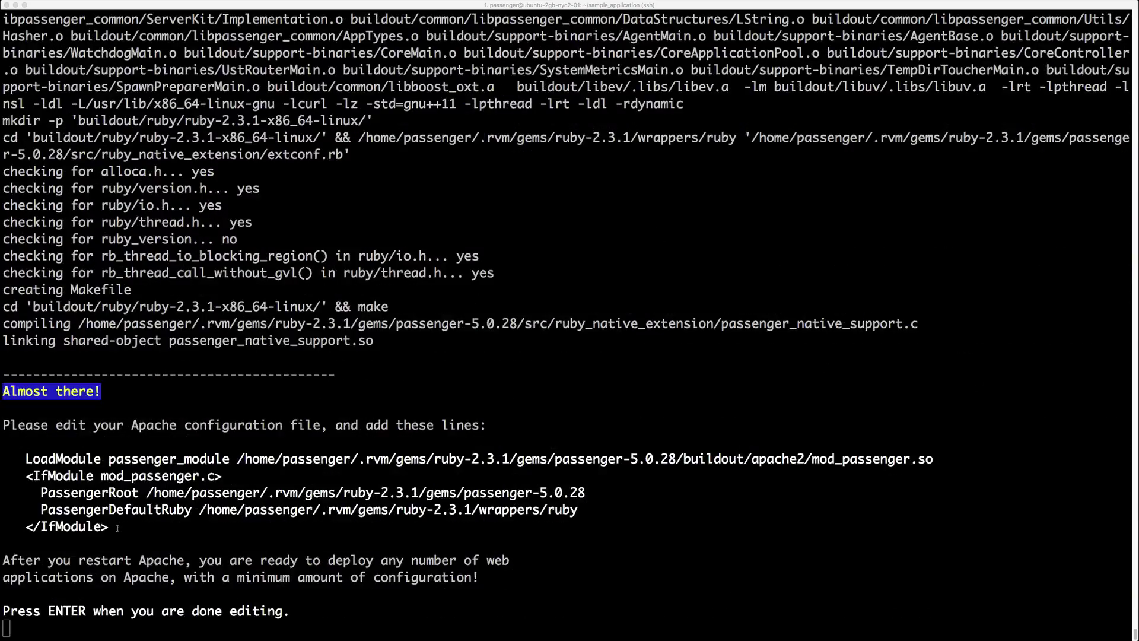
drag(117, 526, 9, 461)
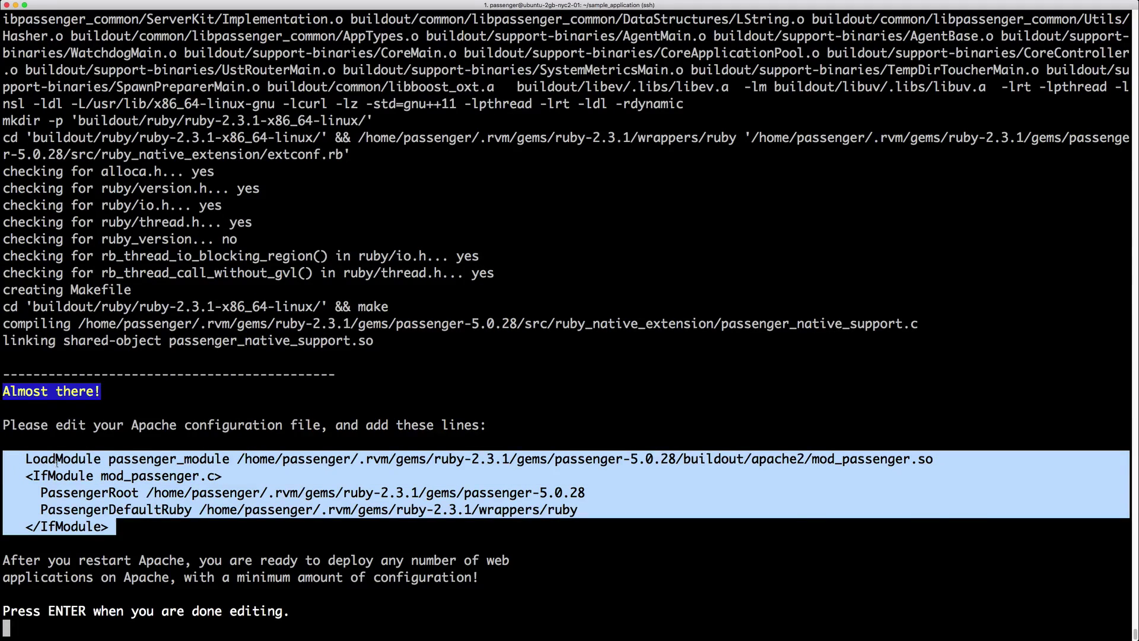
text(s)
text(udo nano /etc/apache2/)
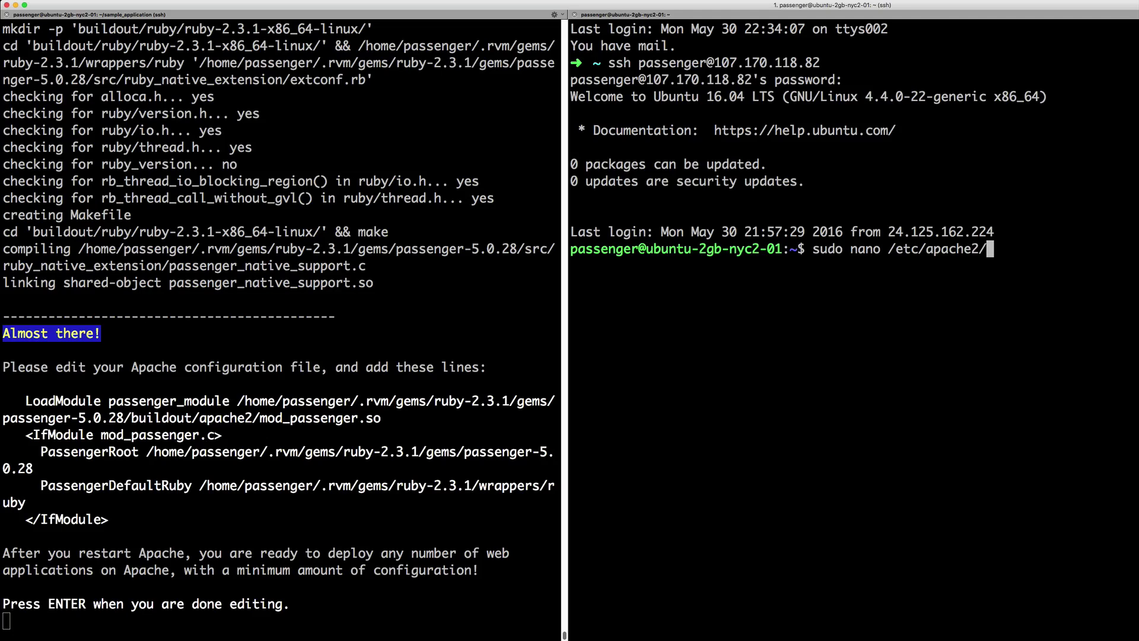
text(apache2.conf)
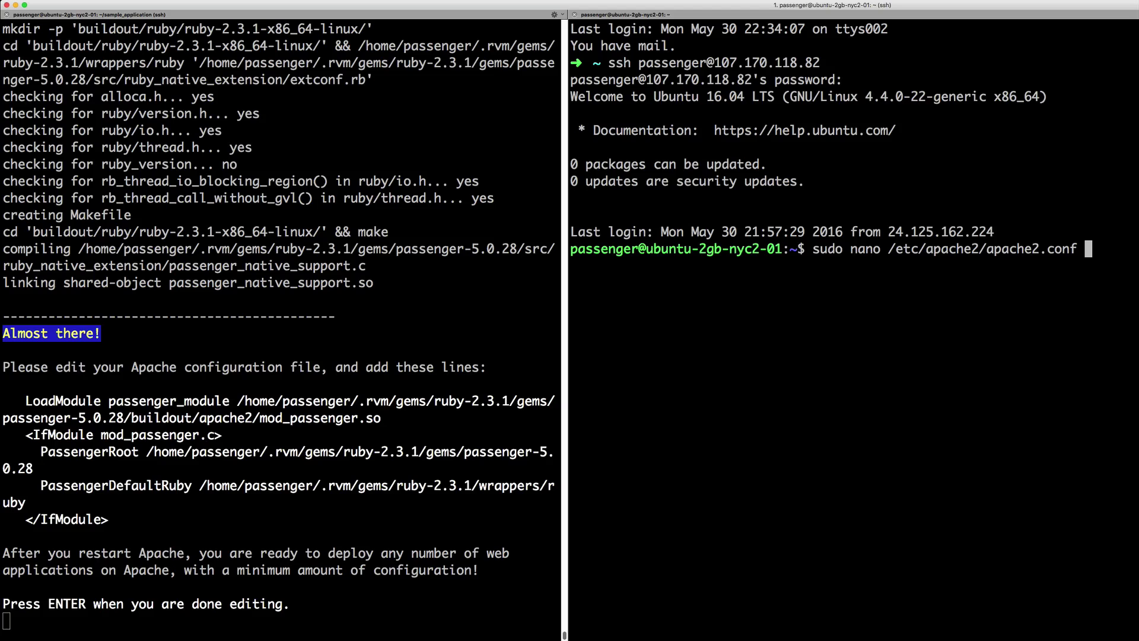
Paste the Passenger LoadModule/IfModule block at the end of /etc/apache2/apache2.conf and save
key(Return)
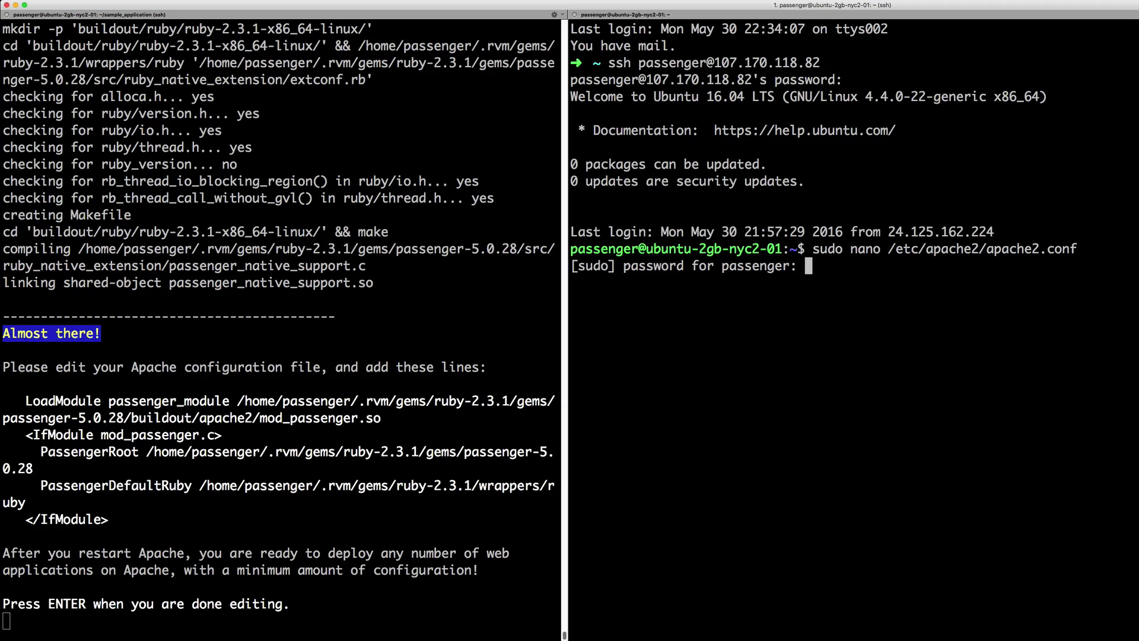
key(Return)
key(Page_Down)
key(Page_Down)
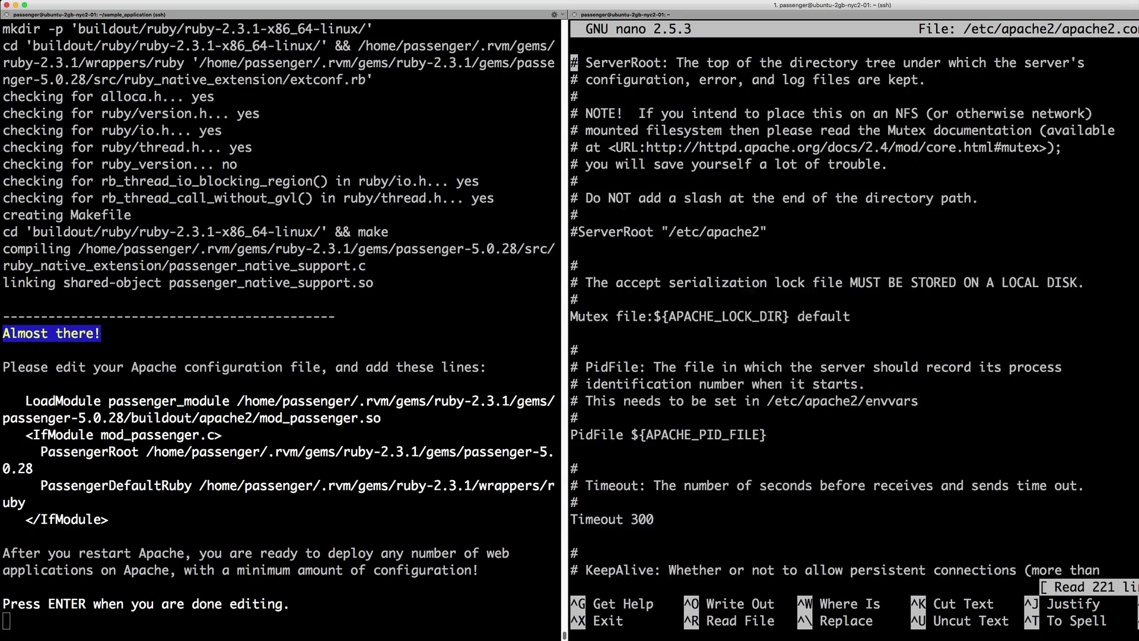
key(Page_Down)
key(Page_Down)
key(Page_Down)
key(Page_Down)
key(Return)
text(LoadModule passenger_module /home/passenger/.rvm/gems/ruby-2.3.1/gems/passenger-5.0.28/buildout/apache2/mod_passenger.so    <IfModule mod_passenger.c>      PassengerRoot /home/passenger/.rvm/gems/ruby-2.3.1/gems/passenger-5.0.28      PassengerDefaultRuby /home/passenger/.rvm/gems/ruby-2.3.1/wrappers/ruby    </IfModule>)
key(ctrl+x)
key(y)
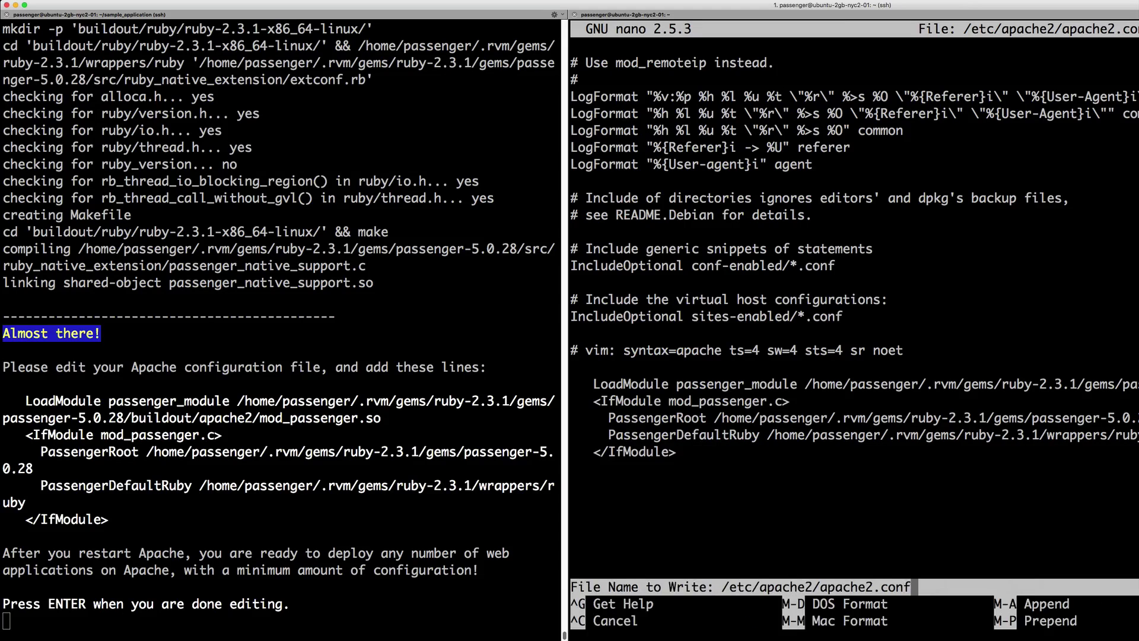
key(Return)
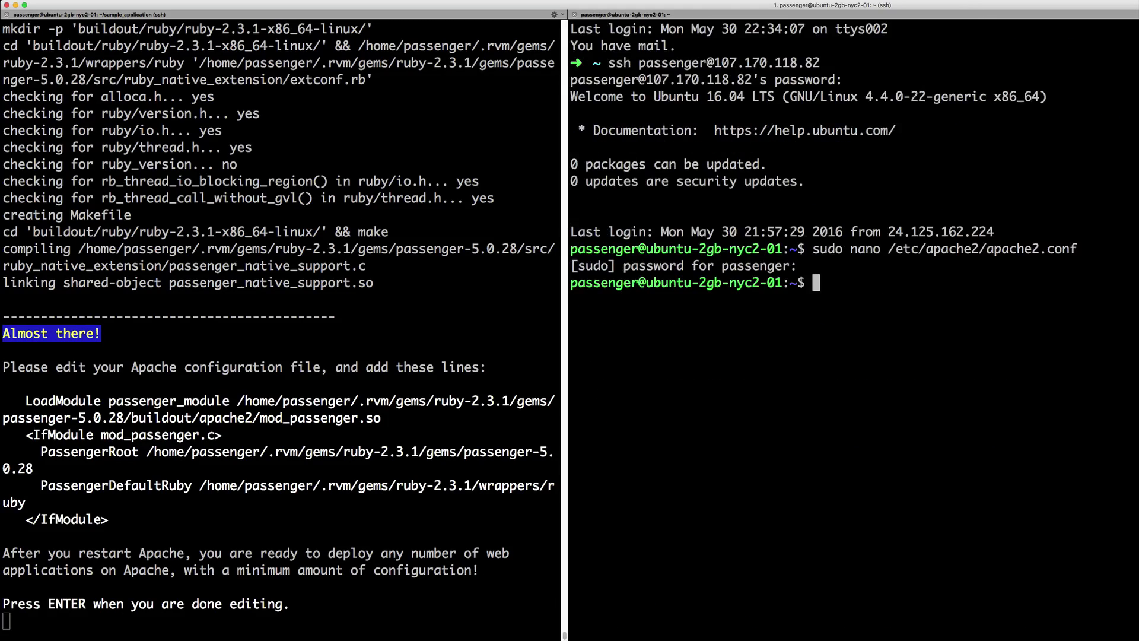
click(237, 428)
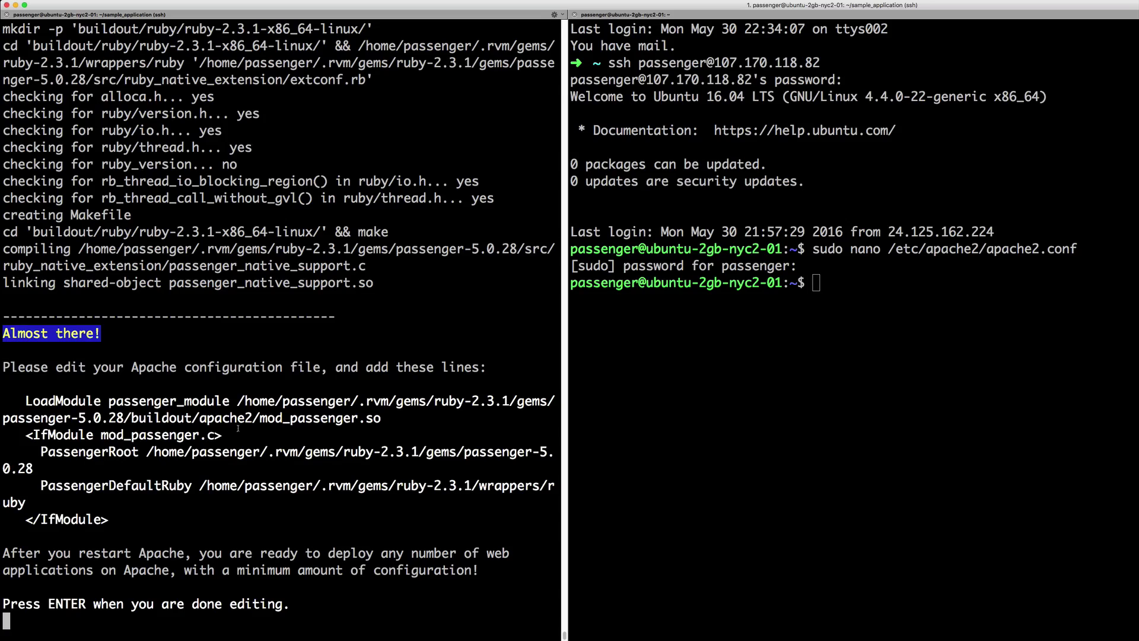
Overwrite 000-default.conf with the pasted sample_application VirtualHost block and save it
key(Return)
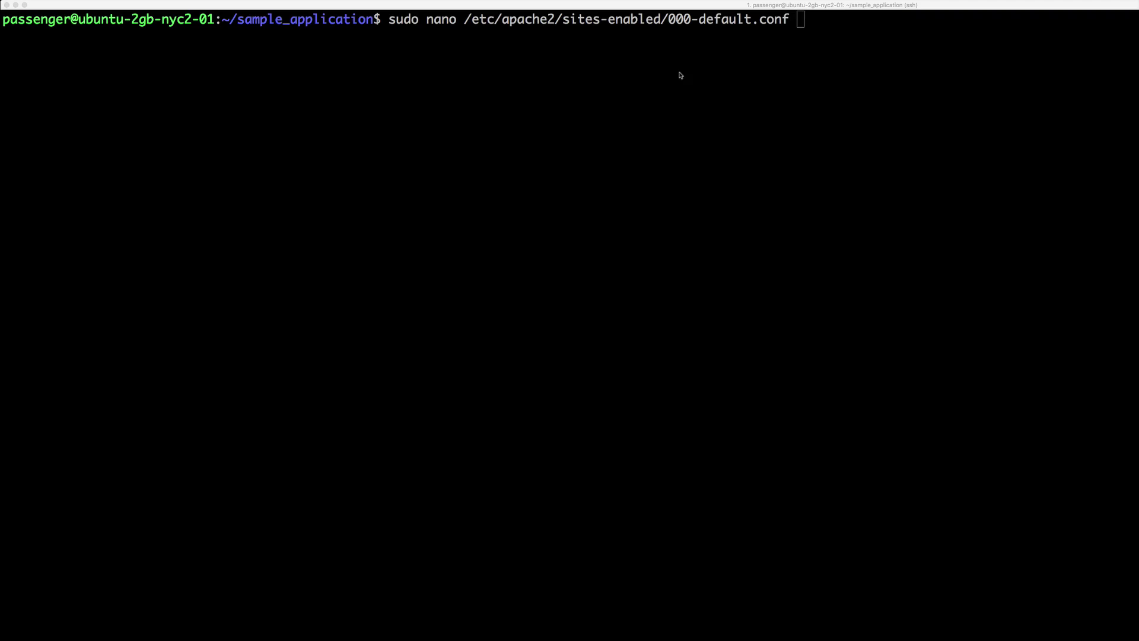
key(Return)
scroll(570, 321, down, 2)
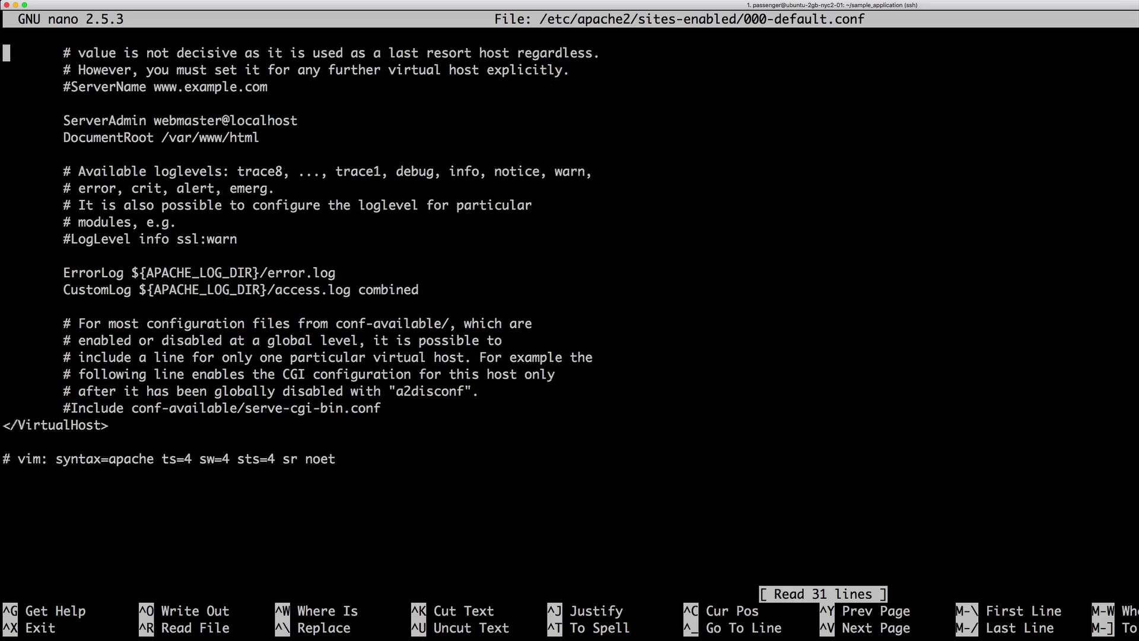
scroll(570, 321, down, 2)
scroll(569, 320, down, 2)
scroll(570, 320, down, 2)
scroll(283, 233, down, 2)
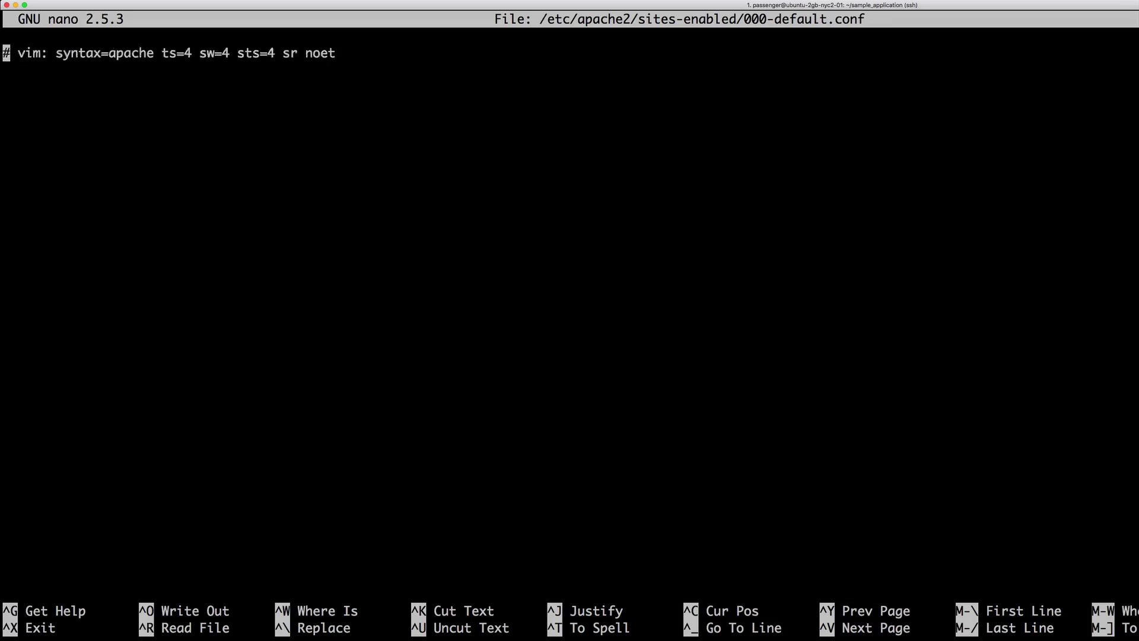
scroll(283, 233, down, 1)
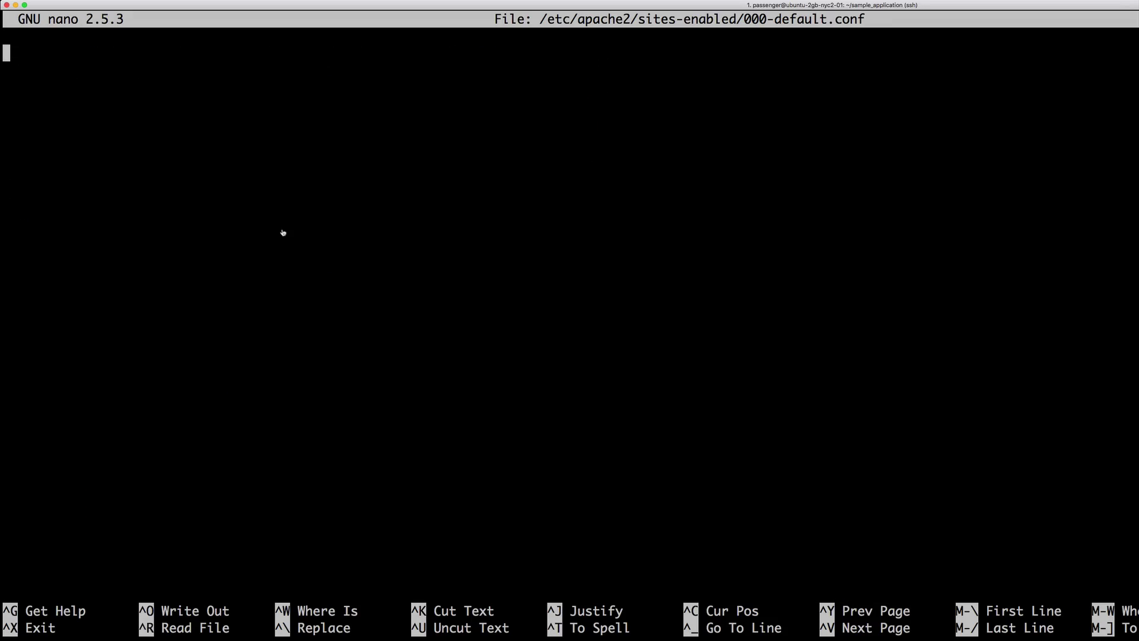
key(super+v)
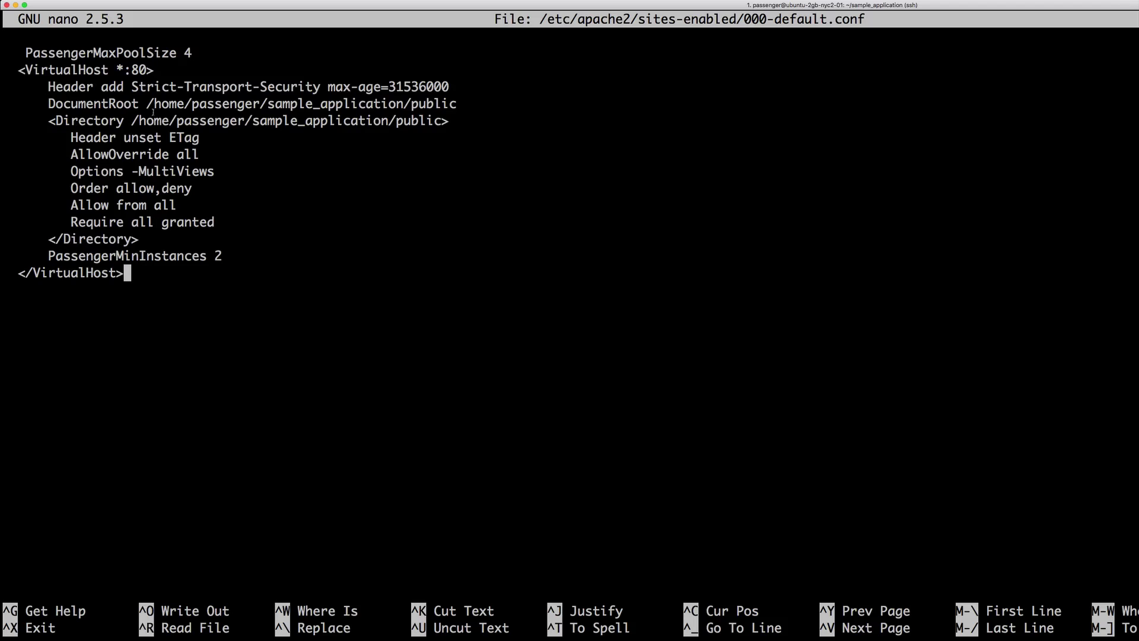
key(ctrl+x)
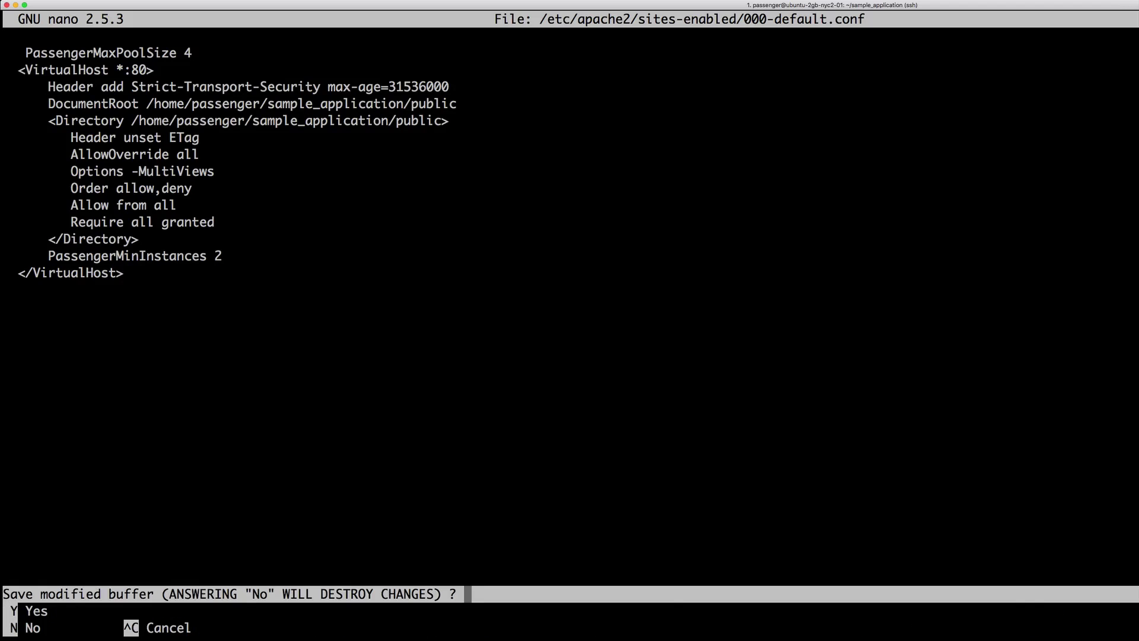
key(y)
key(Return)
text(sudo service apache)
Restart apache2, then git pull in sample_application to fetch the updated welcome view
key(BackSpace)
text(2 restart)
key(Return)
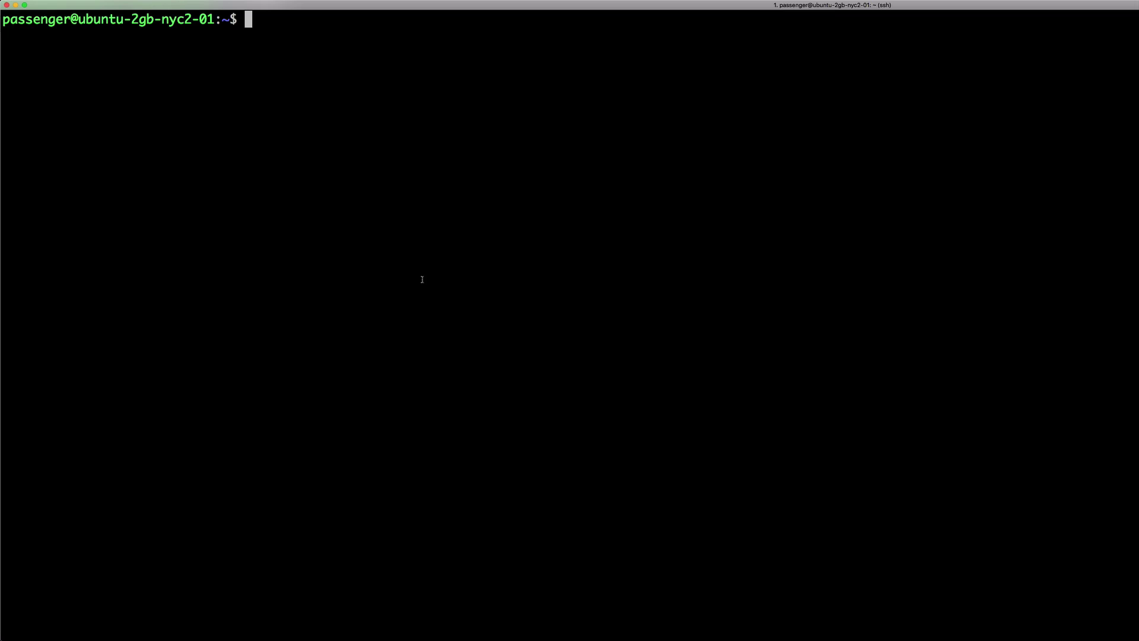
text(cd s)
key(Tab)
key(Return)
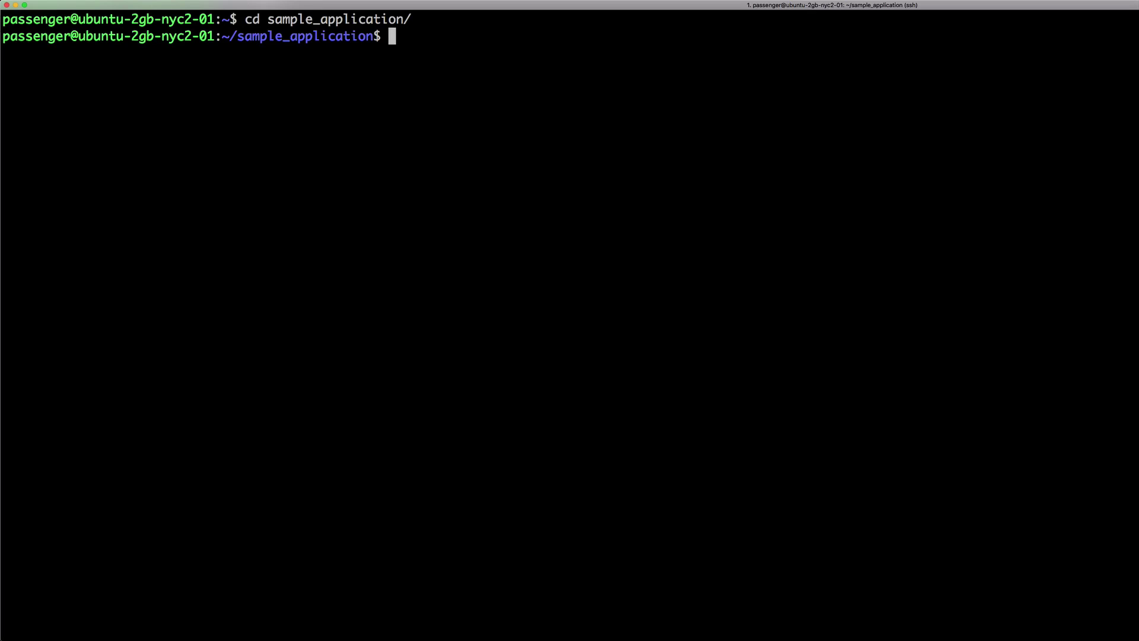
text(git pull)
key(Return)
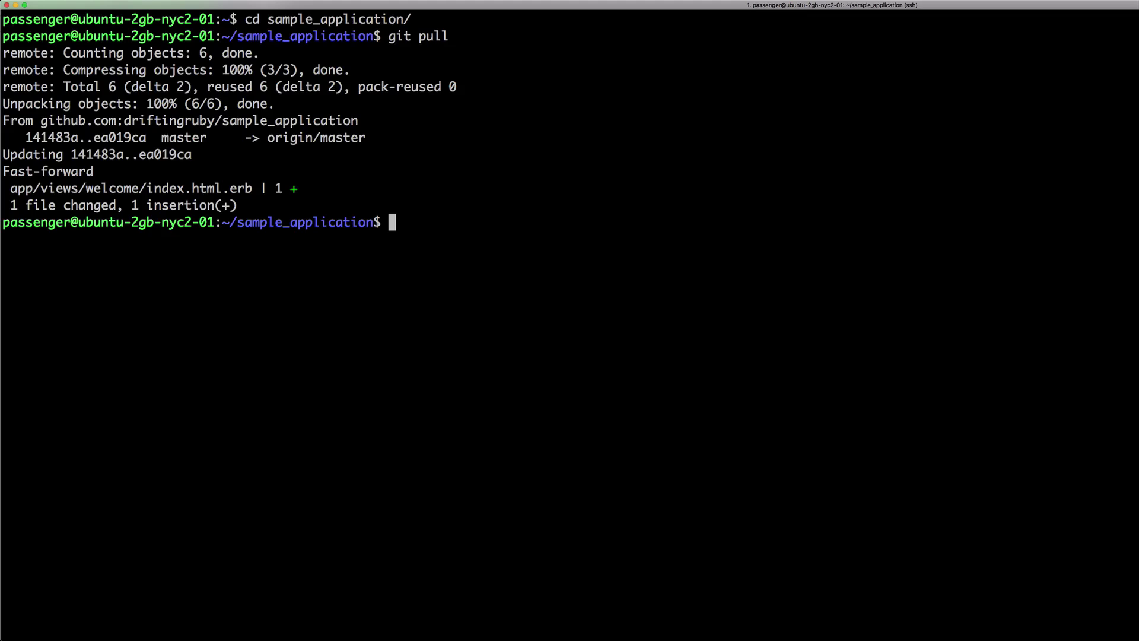
text(touch tmp/res)
key(Tab)
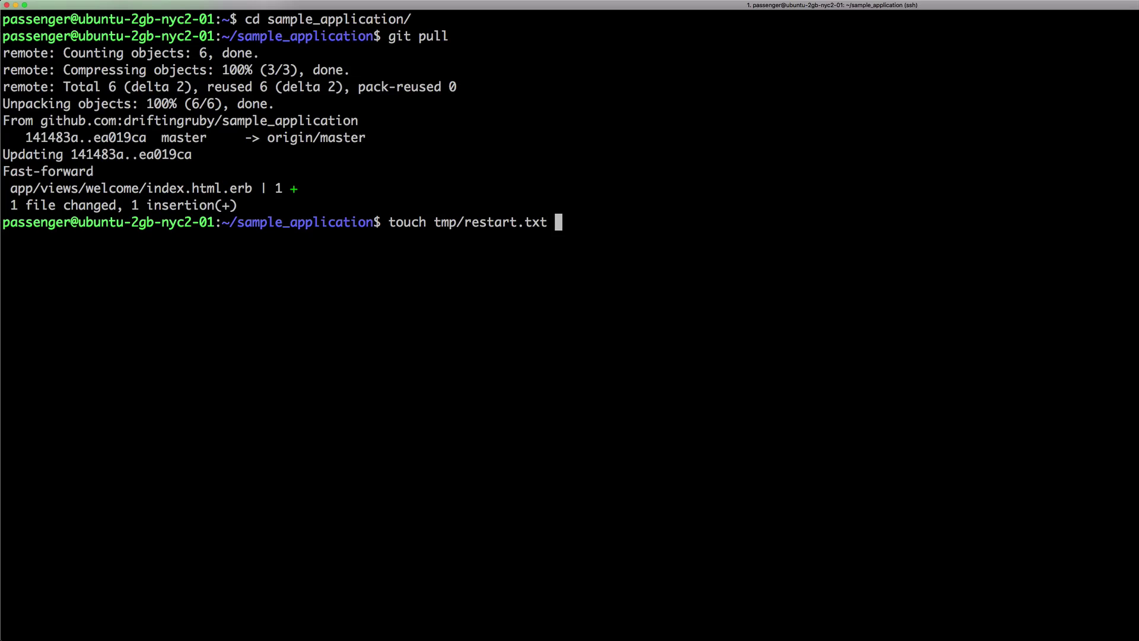
Touch tmp/restart.txt and reload Chrome to show 'This page has been updated.'
key(Return)
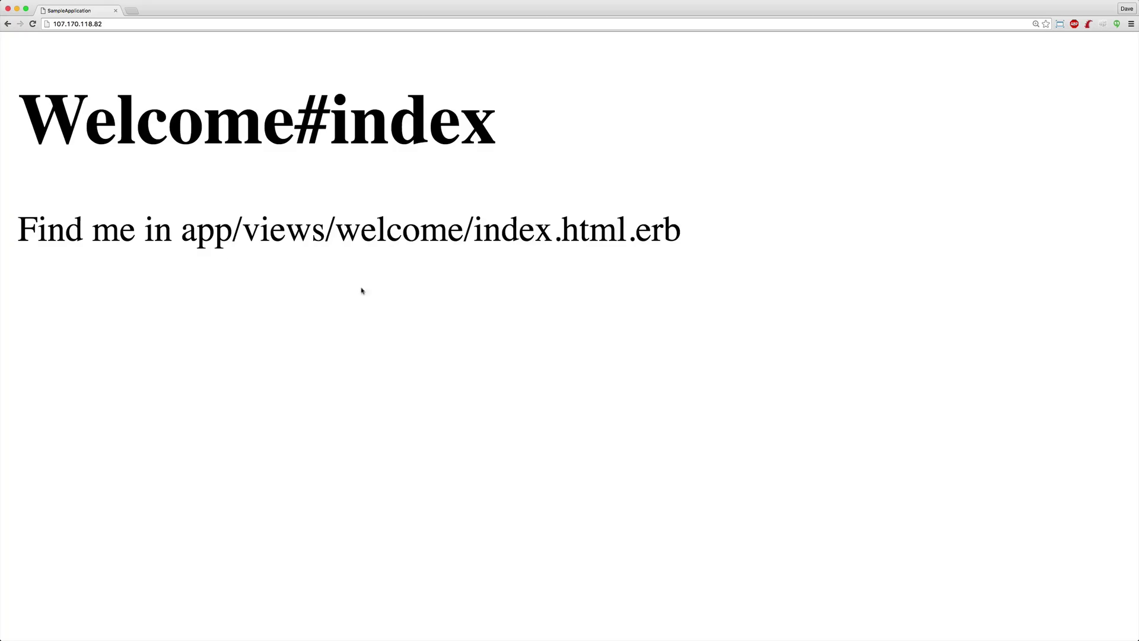
key(super+r)
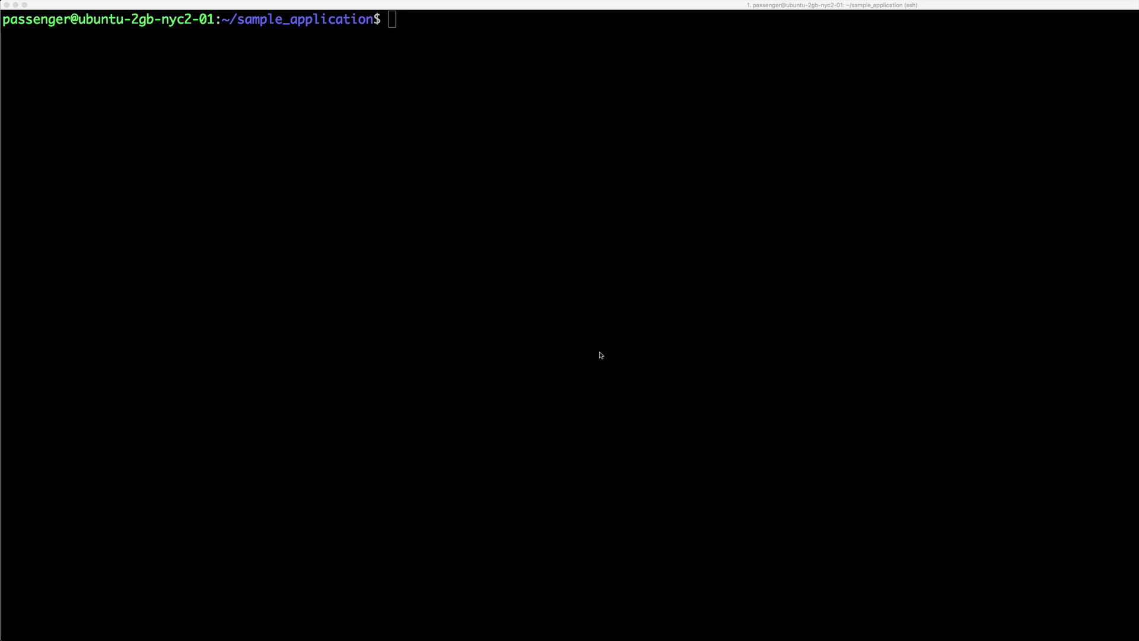
text(sudo apt-get install fail2ban)
Run sudo apt-get install fail2ban and confirm the installation with y
key(Return)
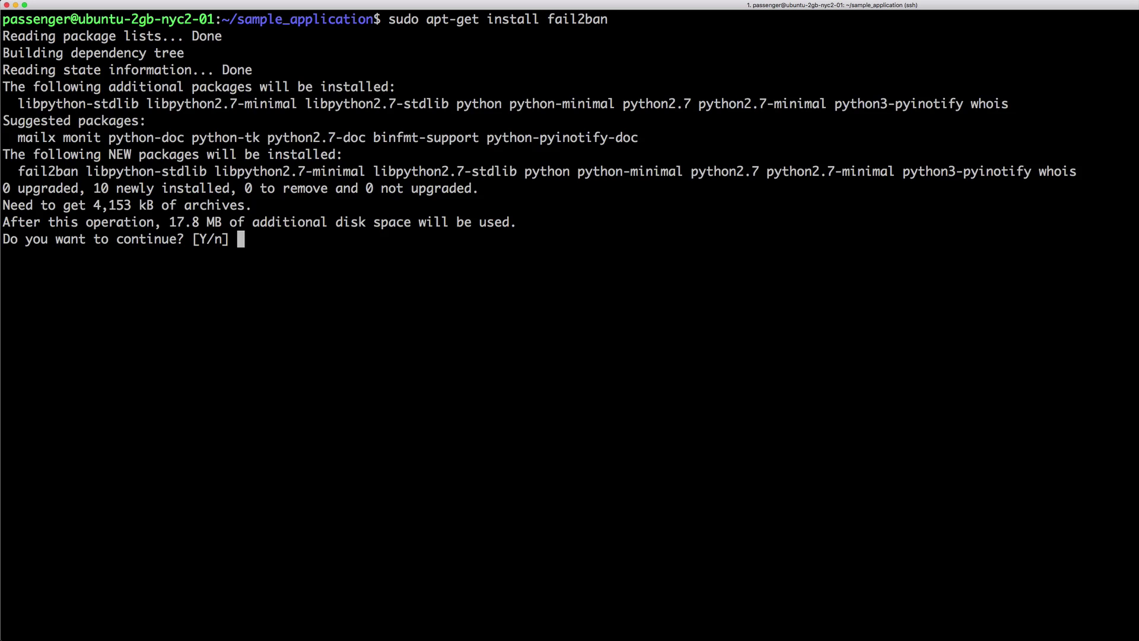
text(y)
key(Return)
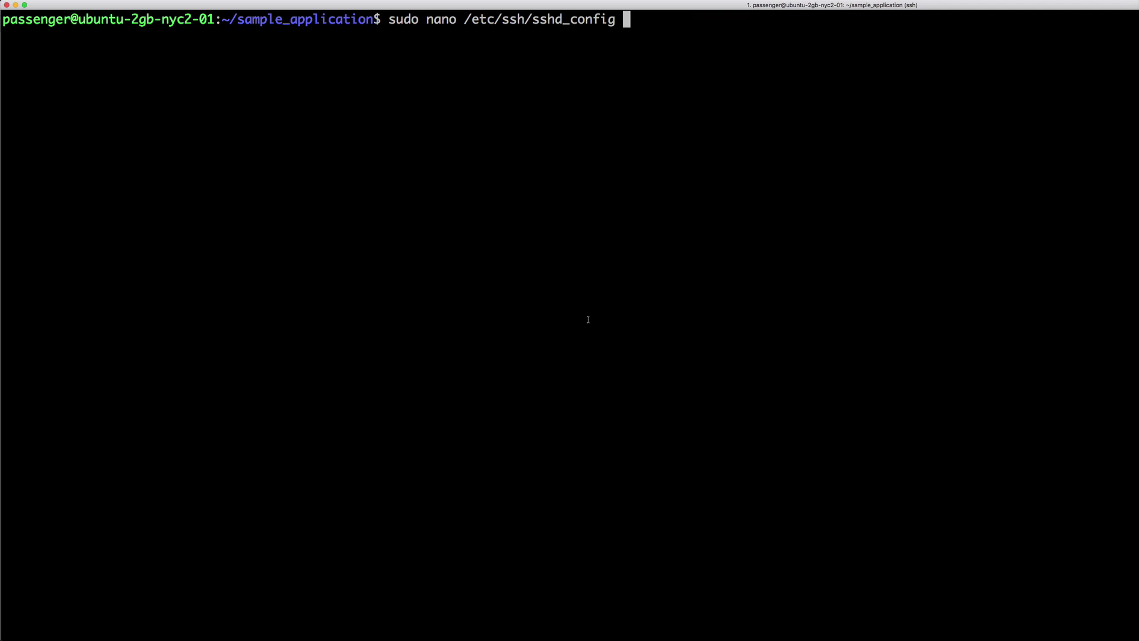
Open /etc/ssh/sshd_config and set Port 22222 and PermitRootLogin no
key(Return)
key(Down)
key(Down)
key(Down)
key(Down)
key(Down)
key(Up)
key(End)
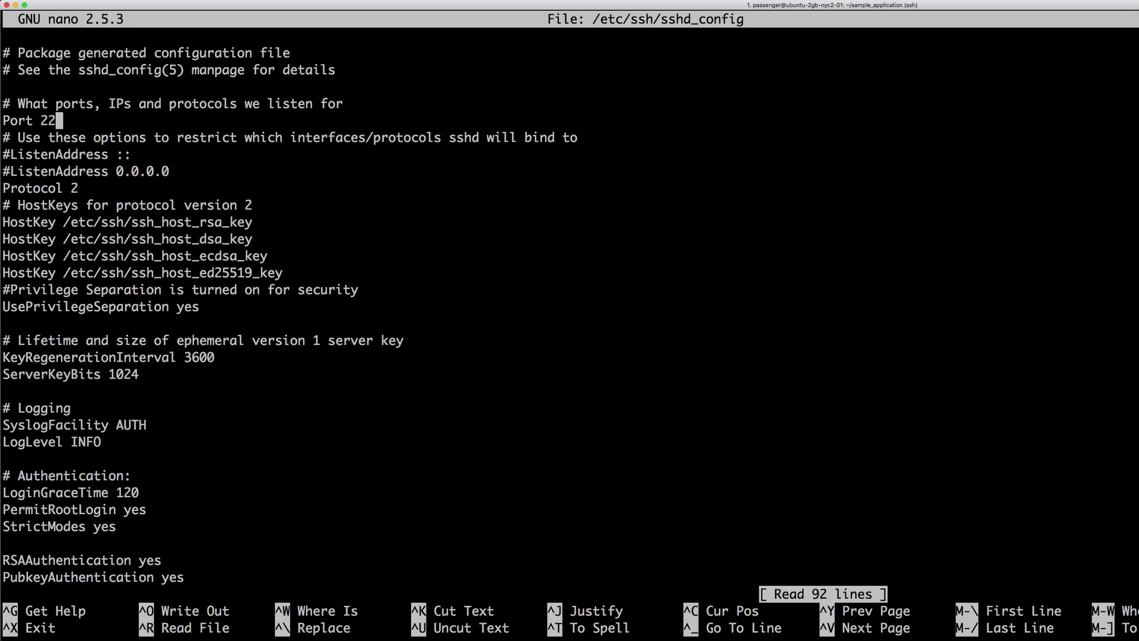
text(22222)
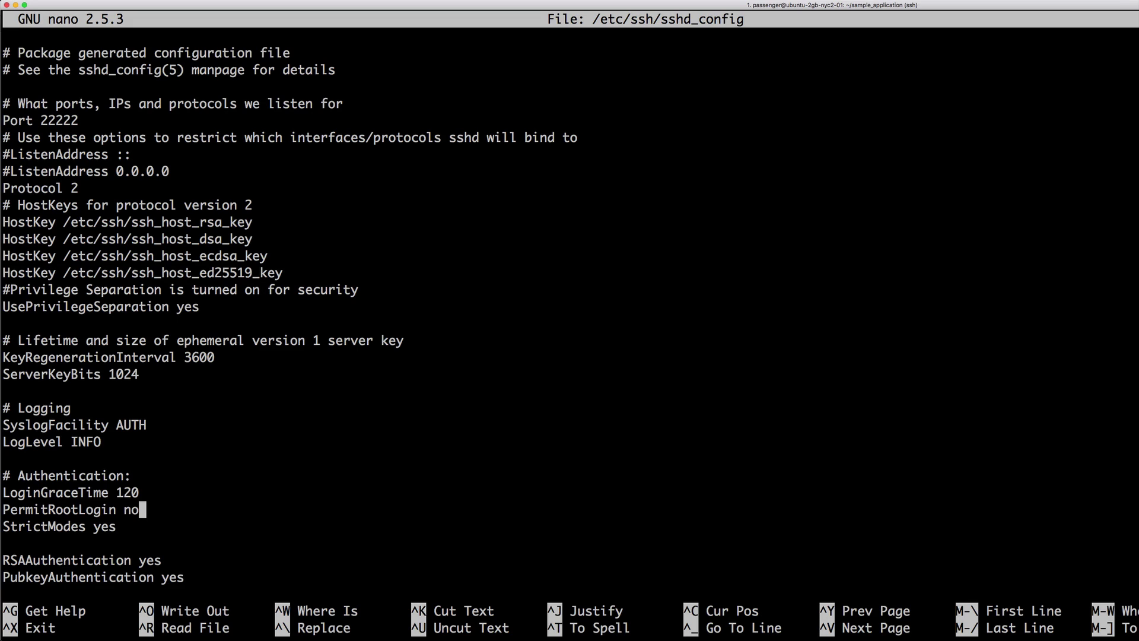
Uncomment PasswordAuthentication, set it to no, and save sshd_config
key(Down)
key(Down)
key(Down)
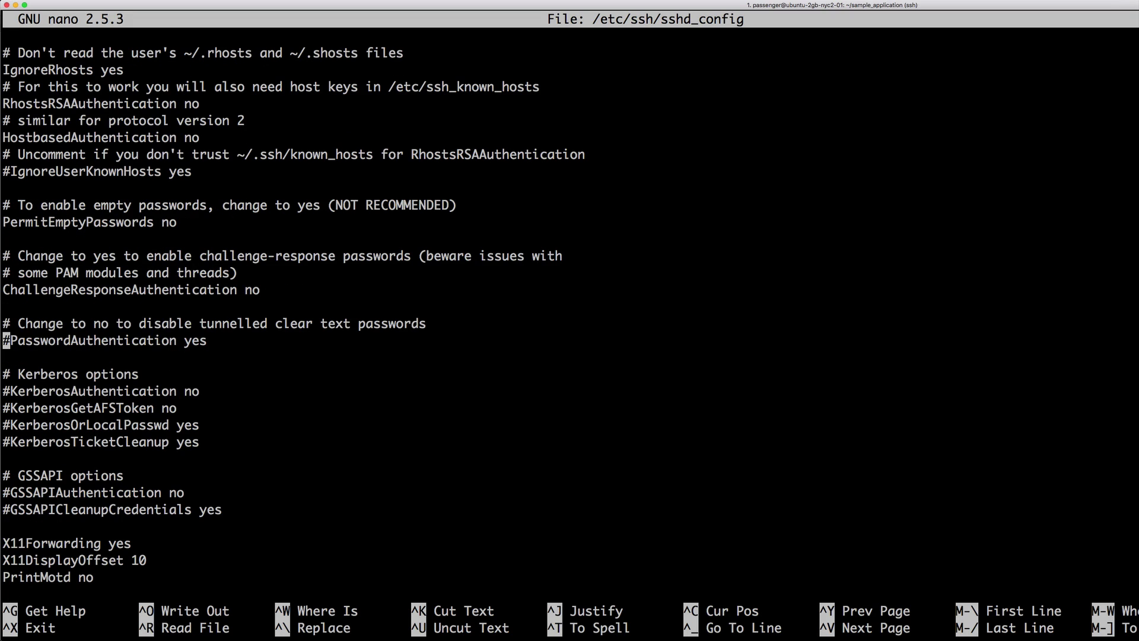
key(Delete)
key(End)
key(BackSpace)
key(BackSpace)
key(BackSpace)
text(no)
key(ctrl+x)
key(y)
key(Return)
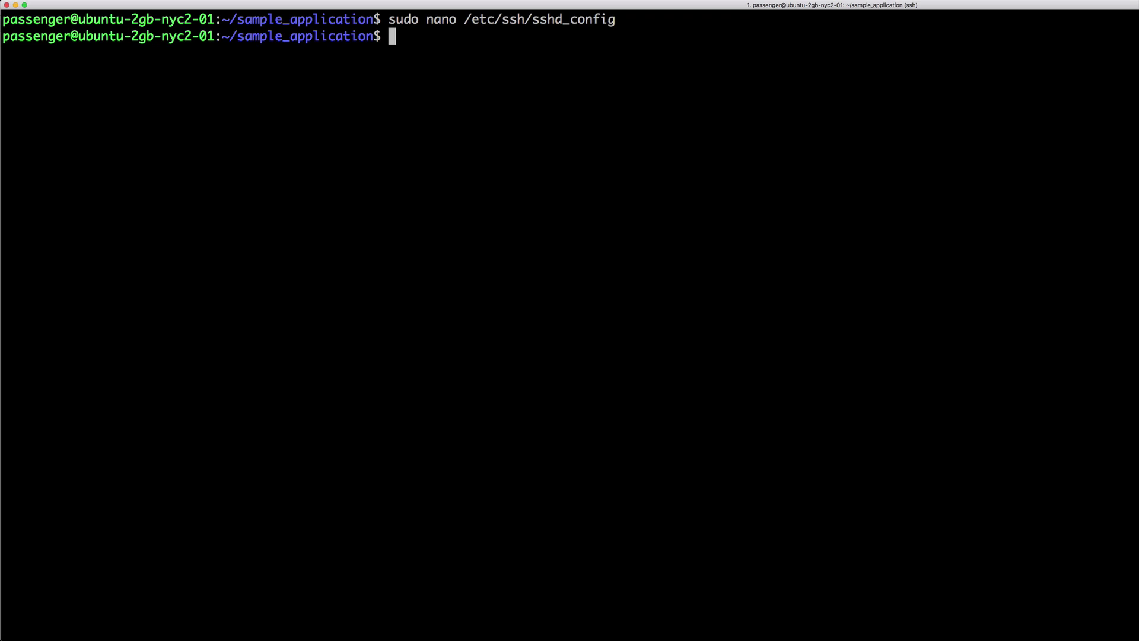
Move root's authorized_keys to passenger's ~/.ssh, give passenger ownership, and restart SSH
key(ctrl+l)
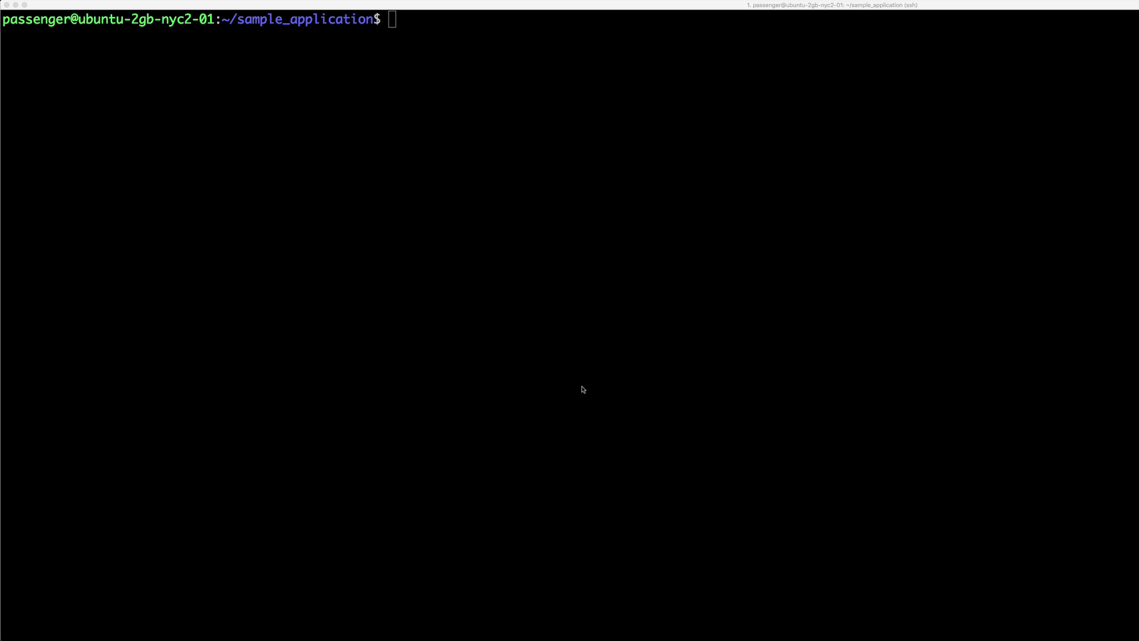
click(579, 383)
text(sudo mv /root/.ssh/authori)
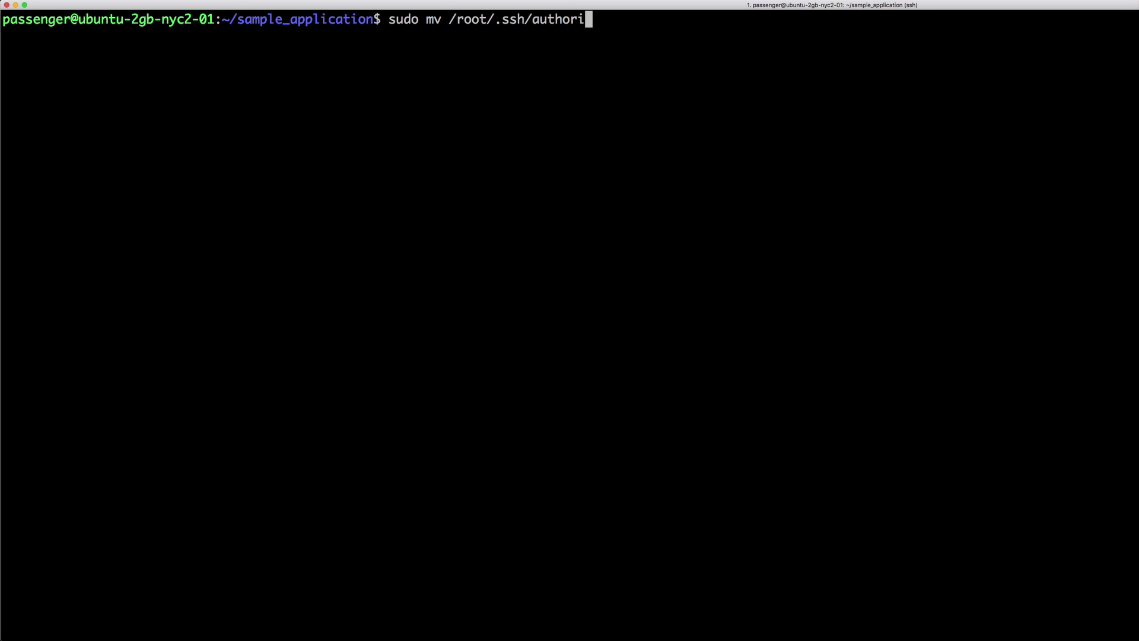
text(zed_keys ~/.ssh/)
key(Return)
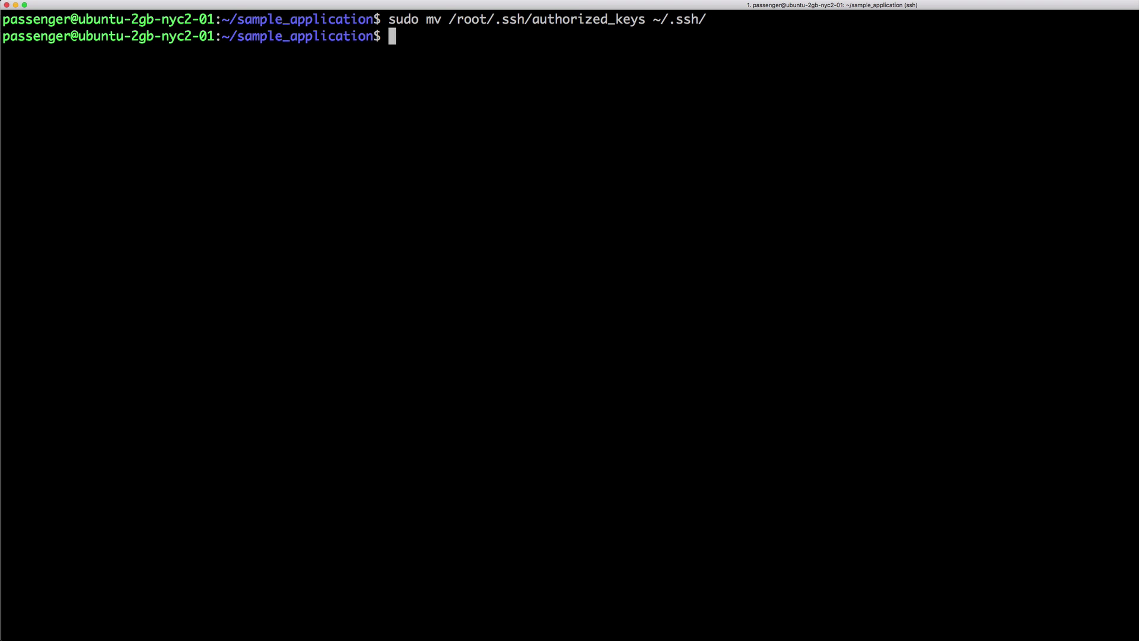
text(sudo chown -R passenger ~/.ssh/au)
key(Tab)
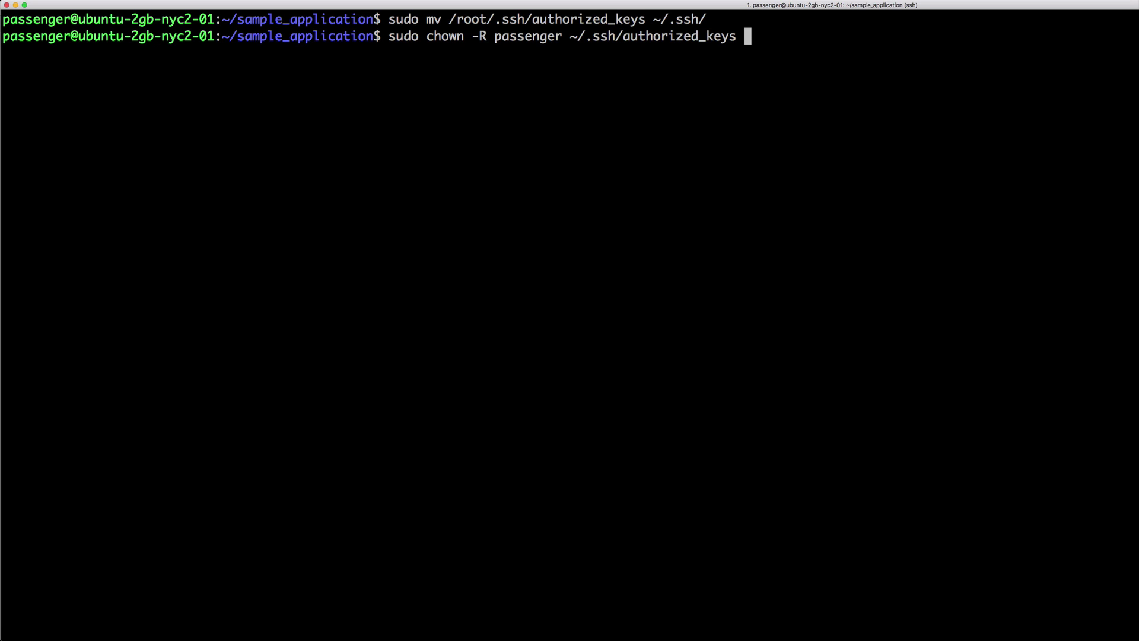
click(577, 379)
key(Return)
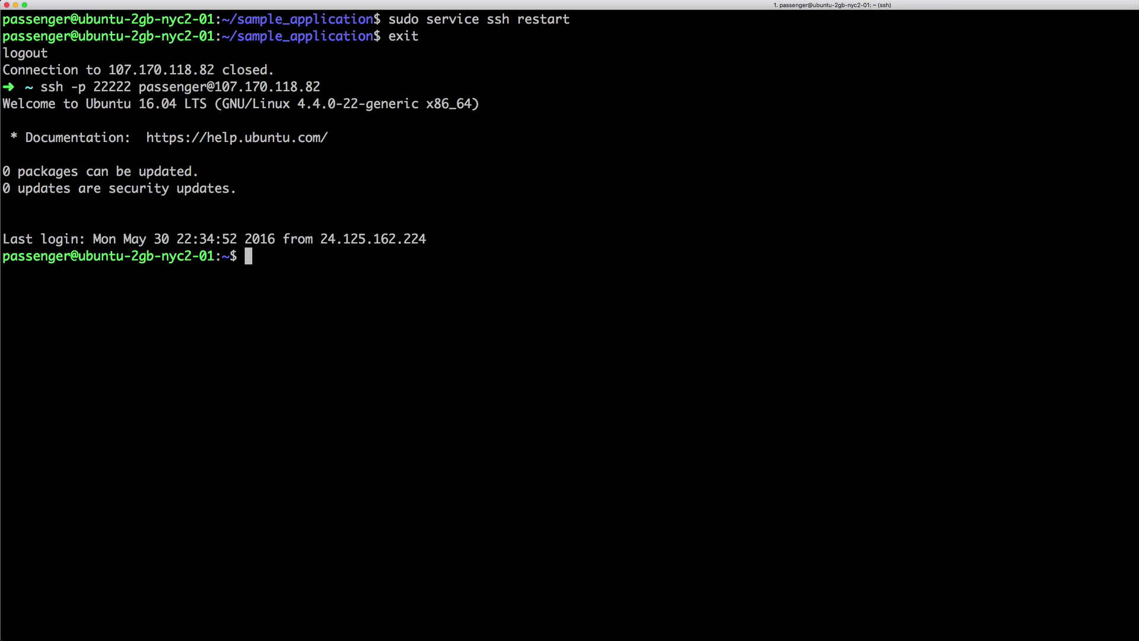
Install ufw and check whether the firewall is active
key(ctrl+l)
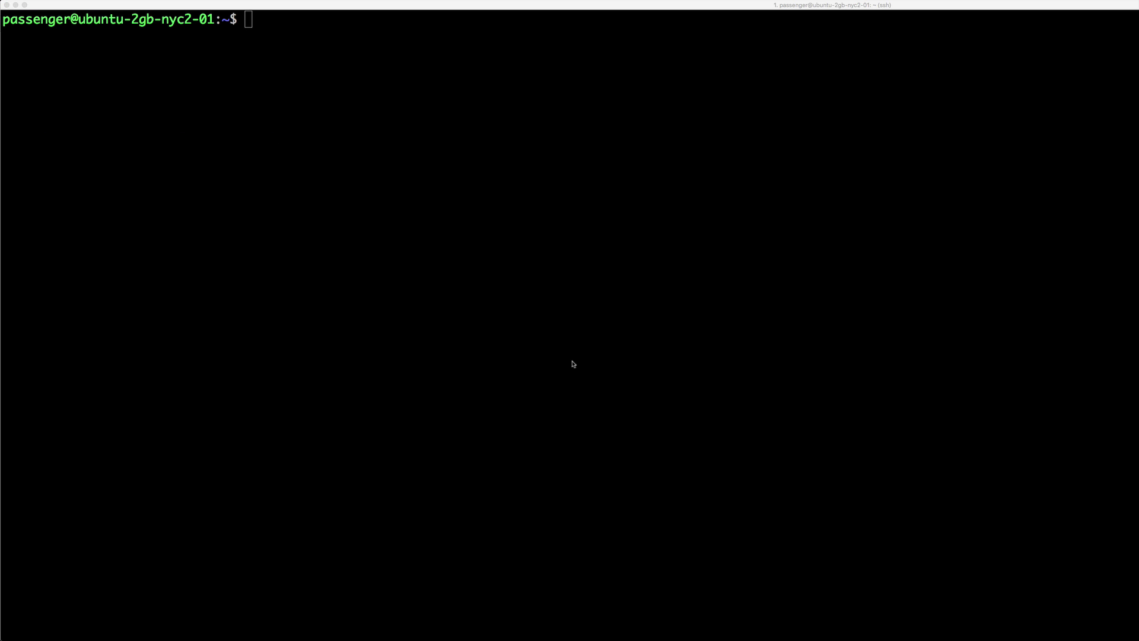
click(572, 364)
text(sudo apt-get install ufw)
key(Return)
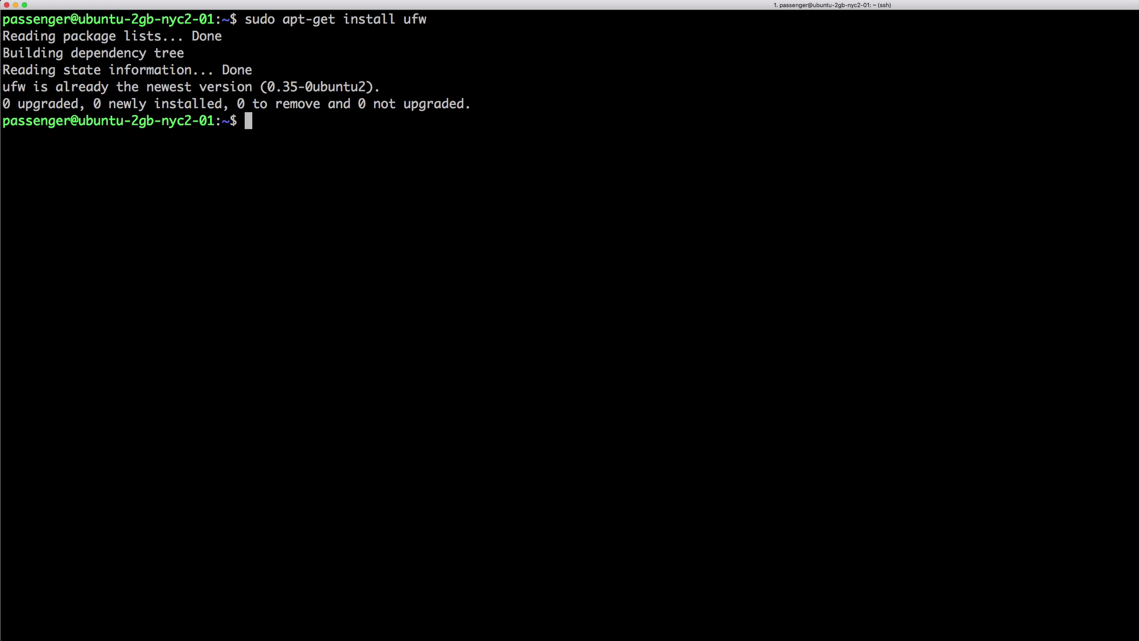
text(sudo ufw status)
key(Return)
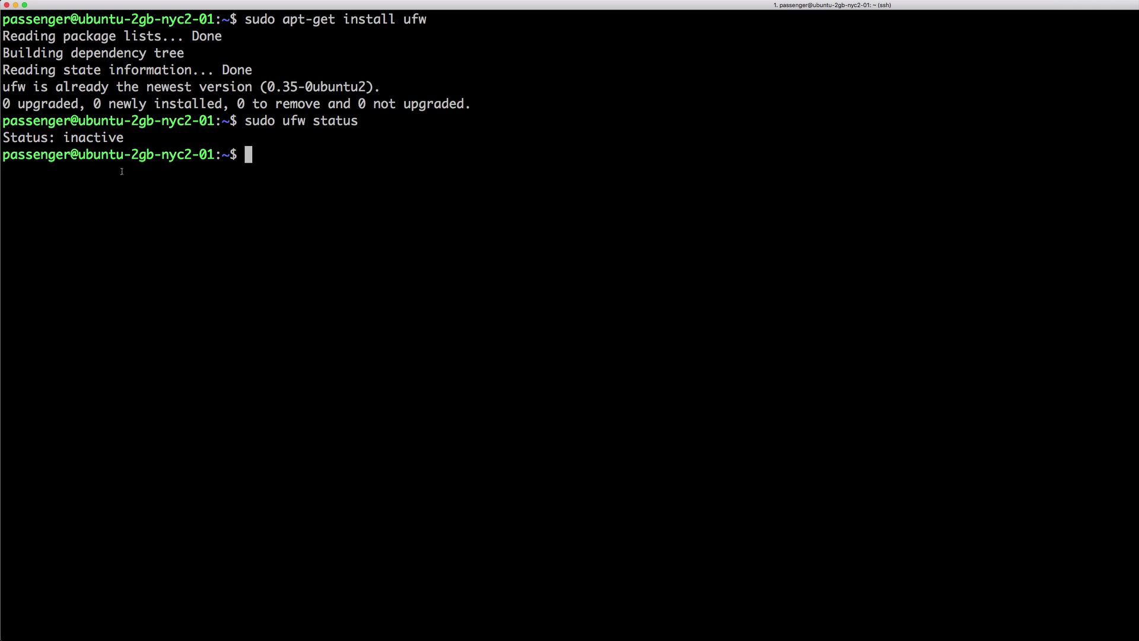
Allow 22222/tcp and www/tcp through ufw, then enable the firewall
click(570, 386)
text(sudo ufw)
text( allow ssh)
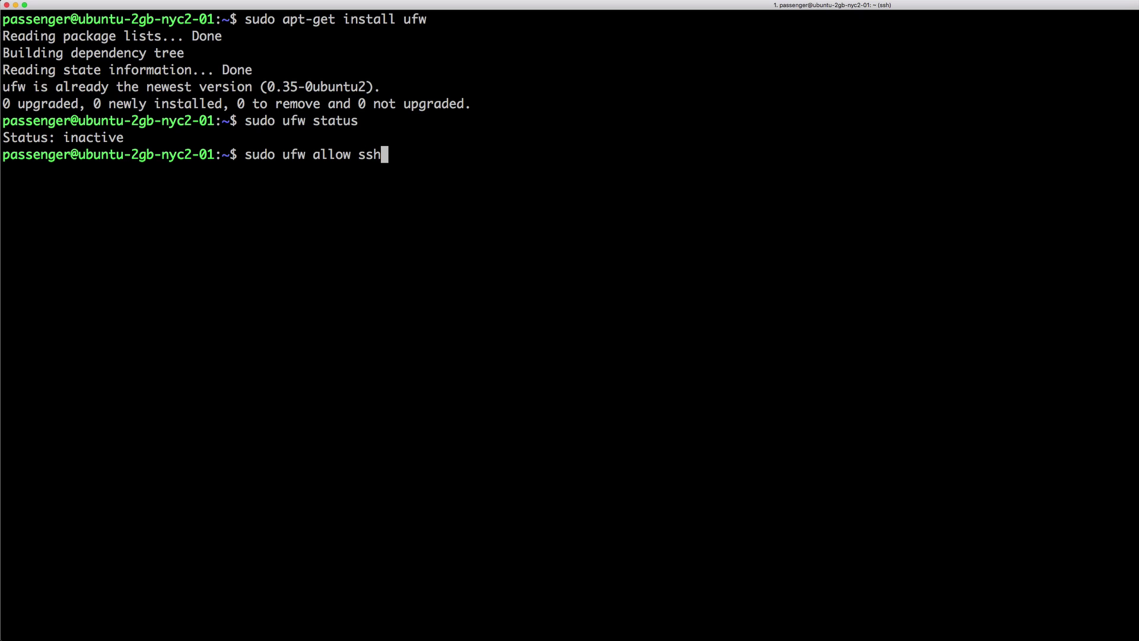
key(BackSpace)
key(BackSpace)
text(22222/tcp)
key(Return)
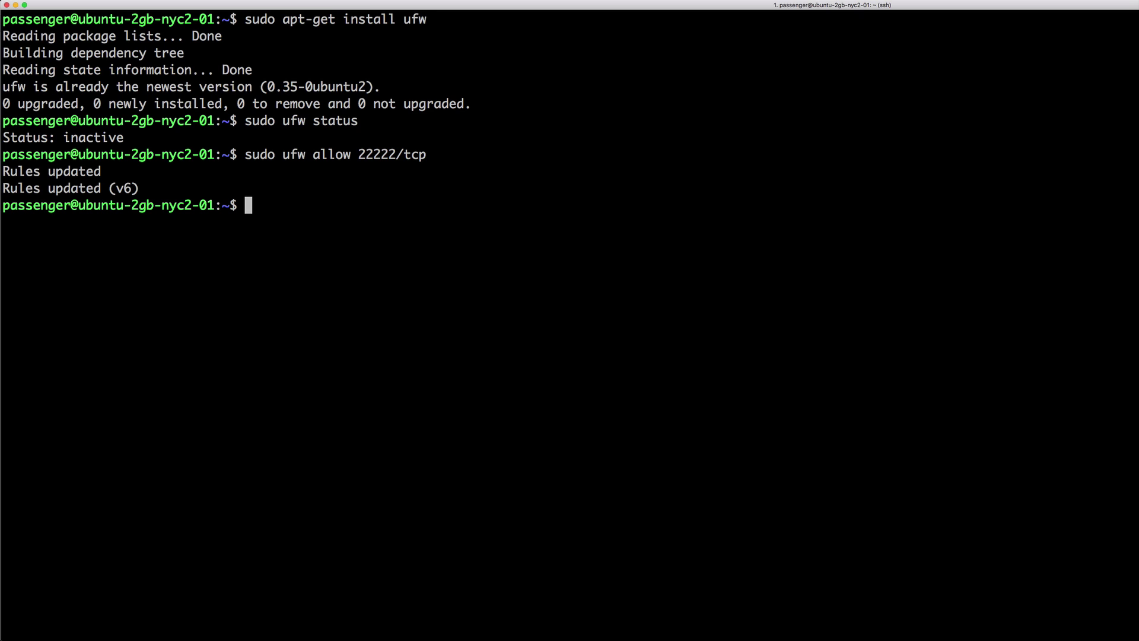
text(sudo ufw allow www/tcp)
key(Return)
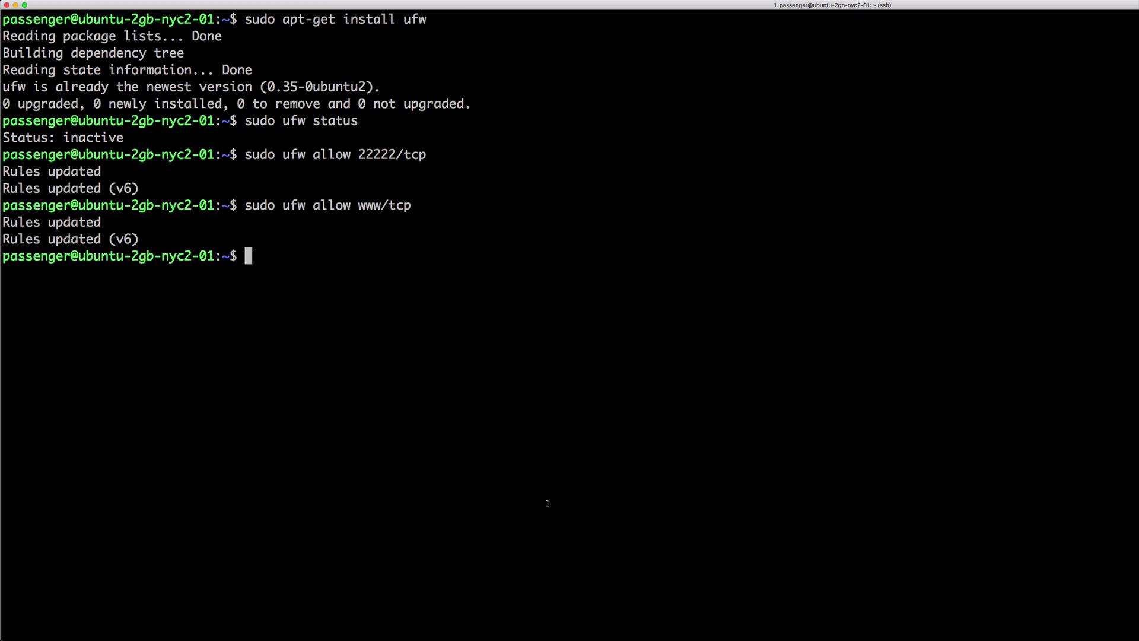
text(sudo ufw enable)
key(Return)
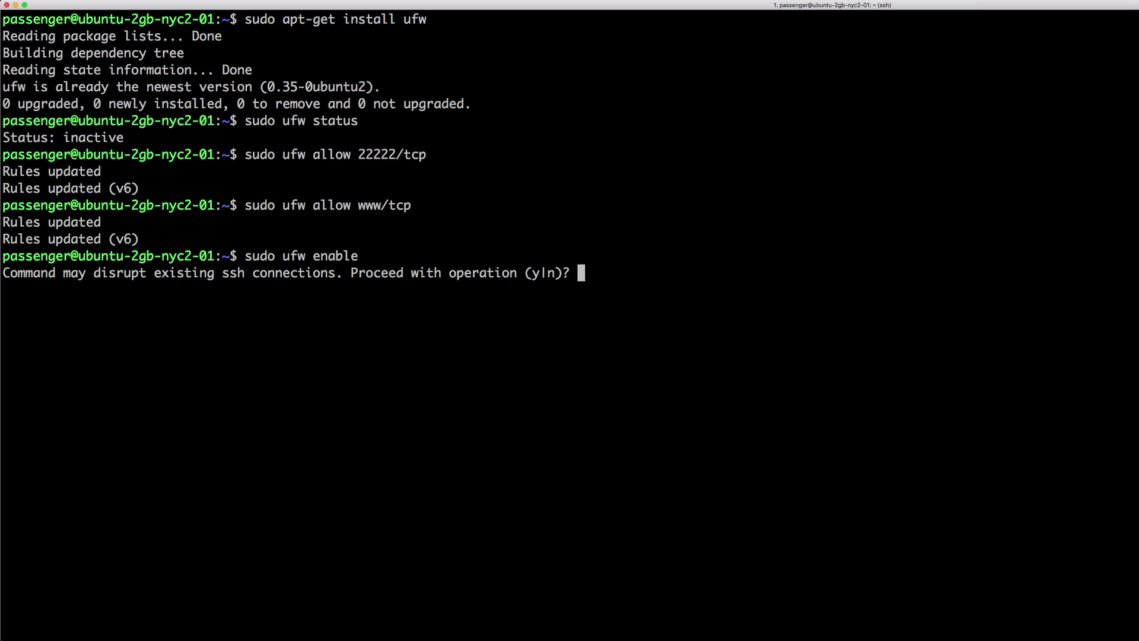
text(y)
key(Return)
text(exit)
key(Return)
text(ssh -p 22222 passenger@107.170.118.82)
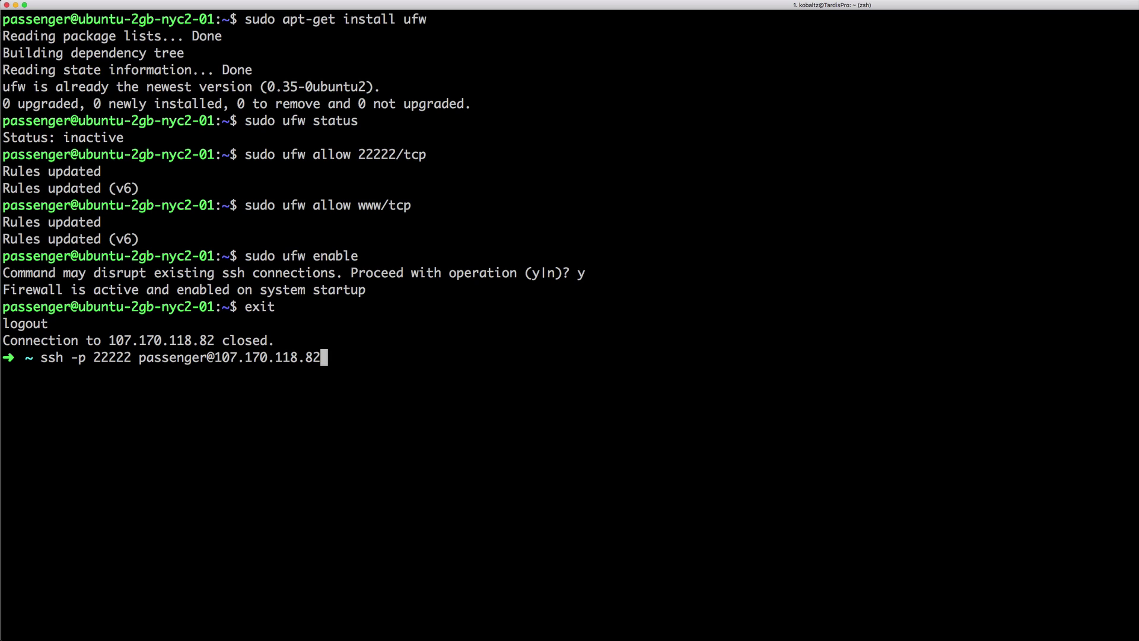
key(Return)
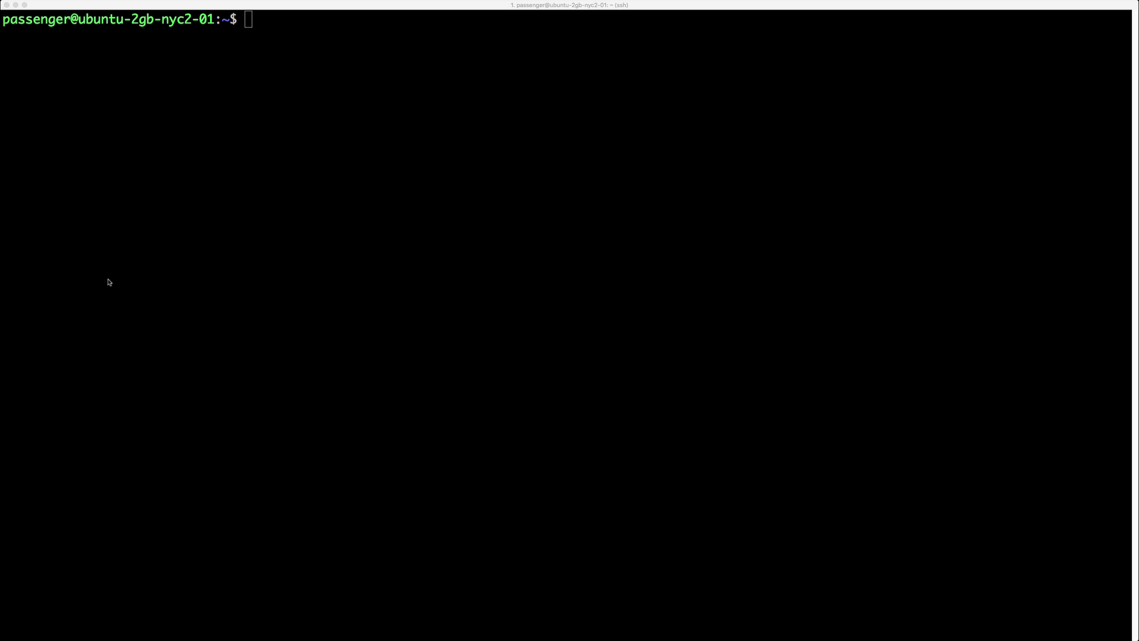
Create /etc/apache2/ssl and generate a self-signed 365-day apache.key and apache.crt there
click(108, 282)
text(sudo mkdir /etc/apache2/ssl)
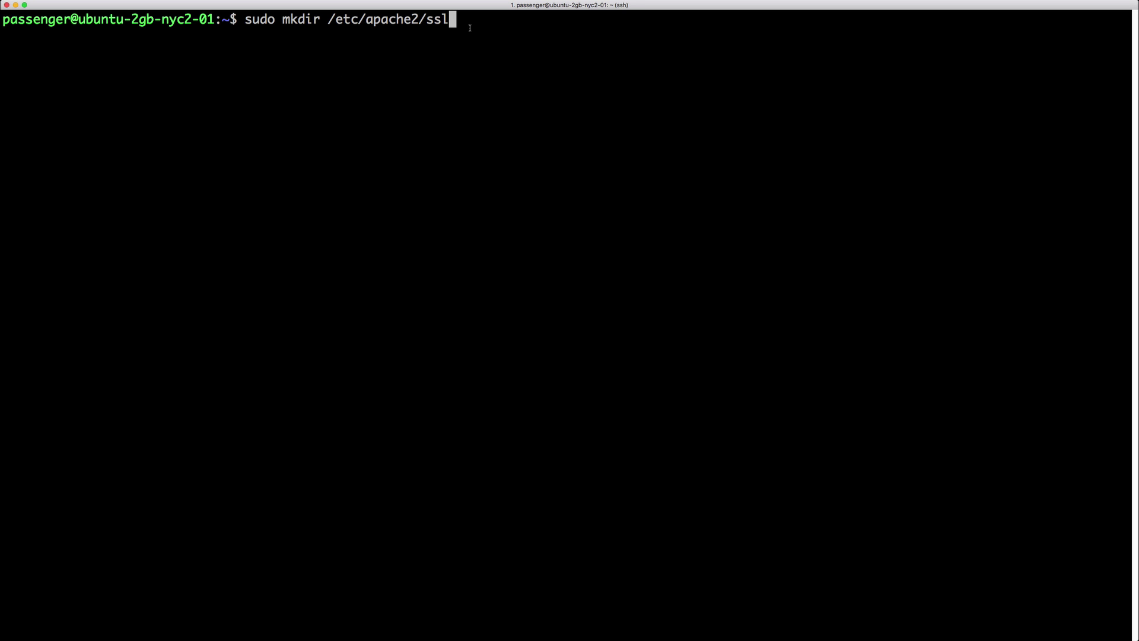
key(Return)
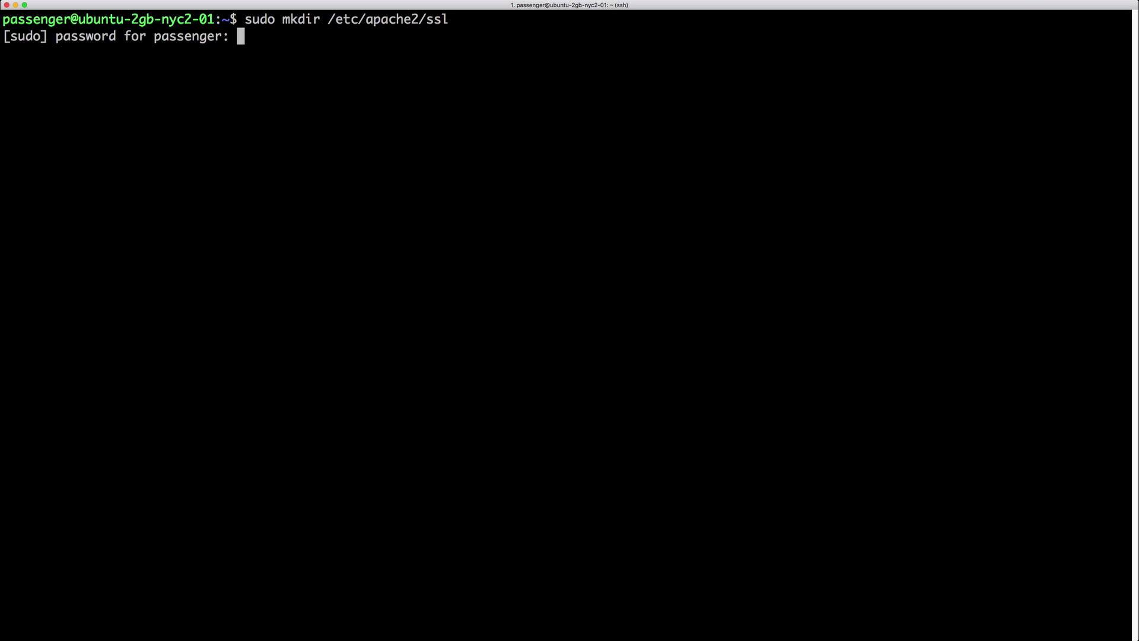
key(Return)
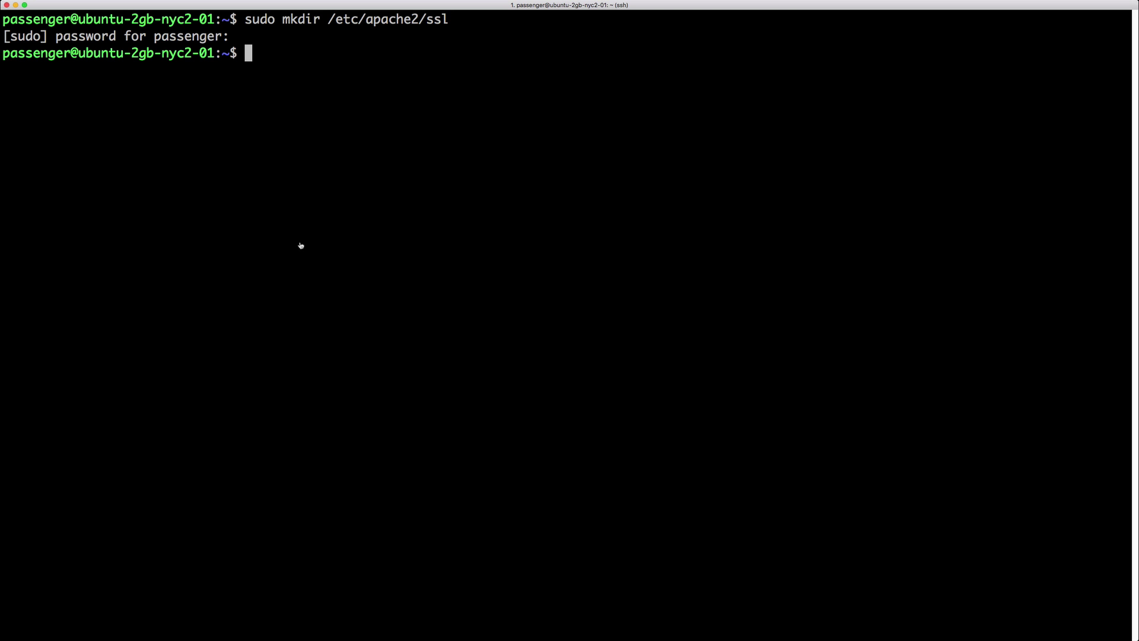
text(cd /etc/apache2/ssl)
key(Return)
text(sudo openssl req -x509 -nodes -days 365 -newkey rsa:2048 -keyout apache.key -out apache.crt)
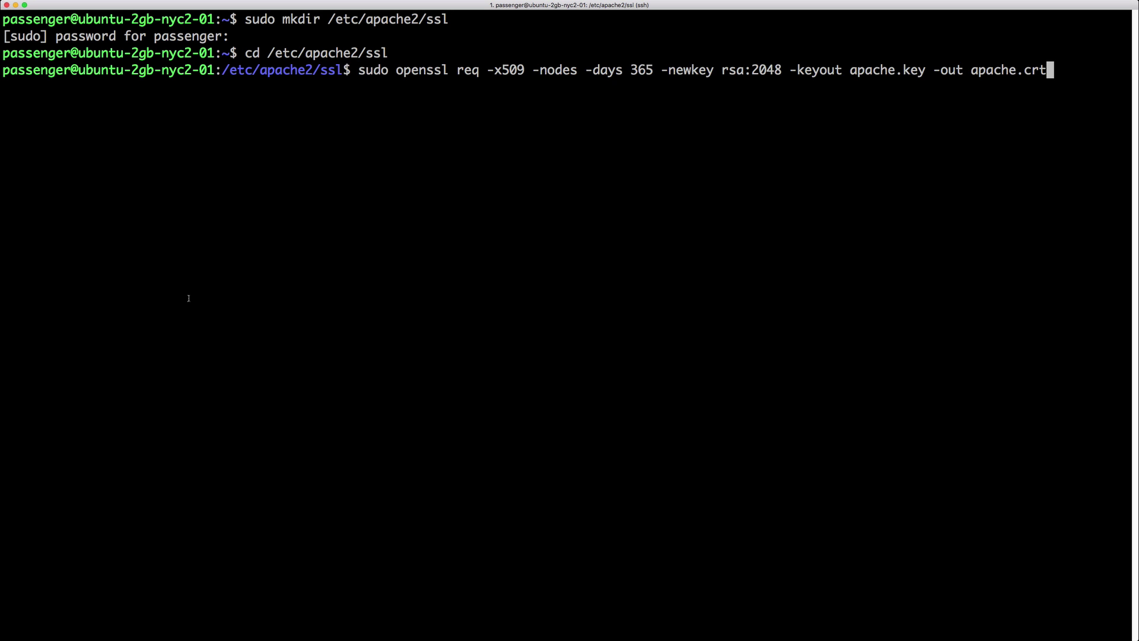
key(Return)
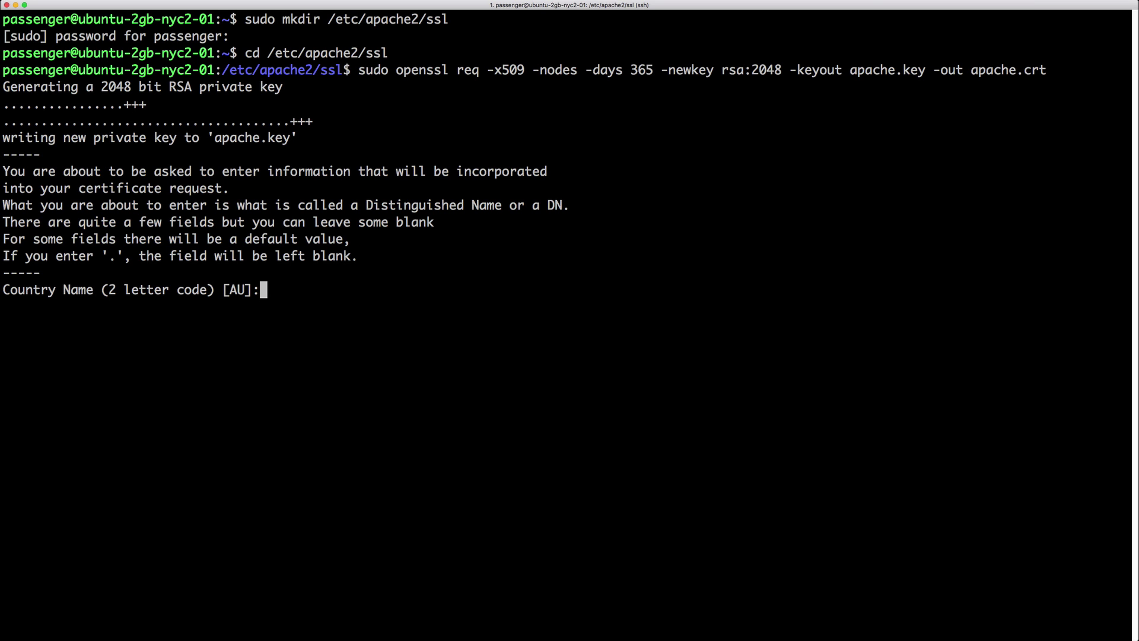
key(Return)
key(Return)
key(Return)
key(Return)
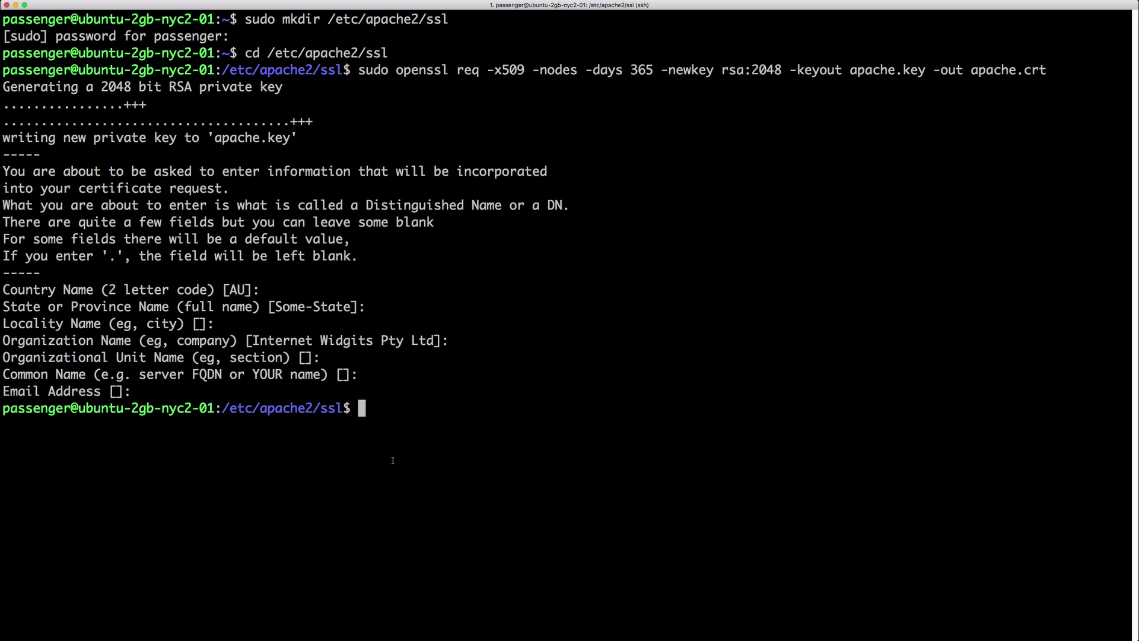
text(sudo a2enmod ssl)
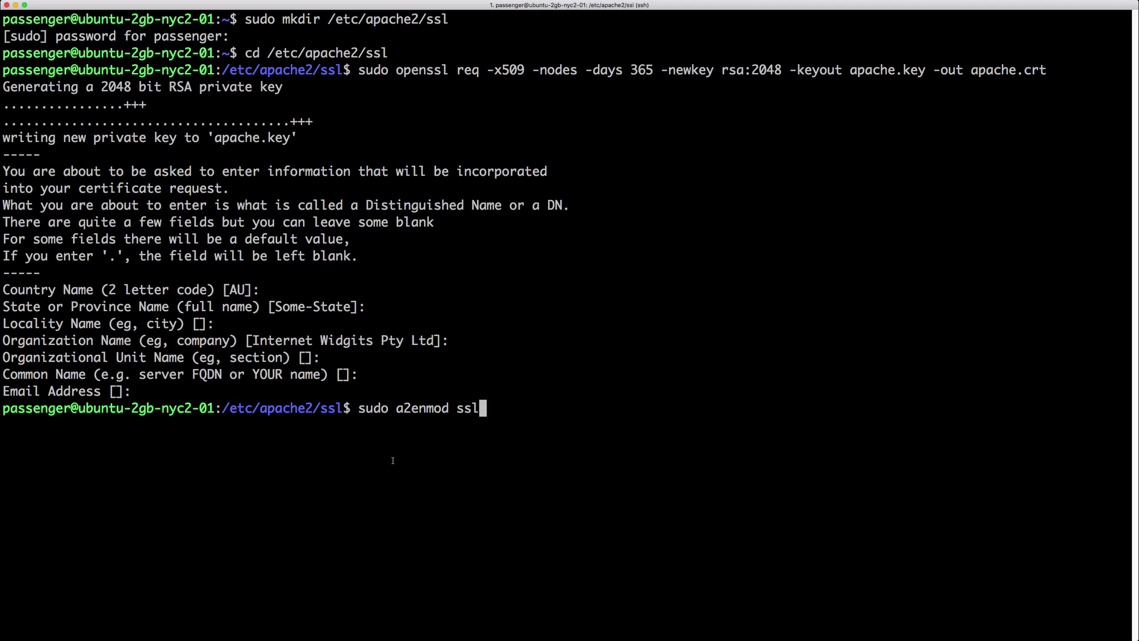
Enable the ssl module and paste a VirtualHost *:443 SSL block into 000-default.conf
key(Return)
text(sudo nano /etc/apache2/sites-e)
key(Tab)
text(0)
key(Tab)
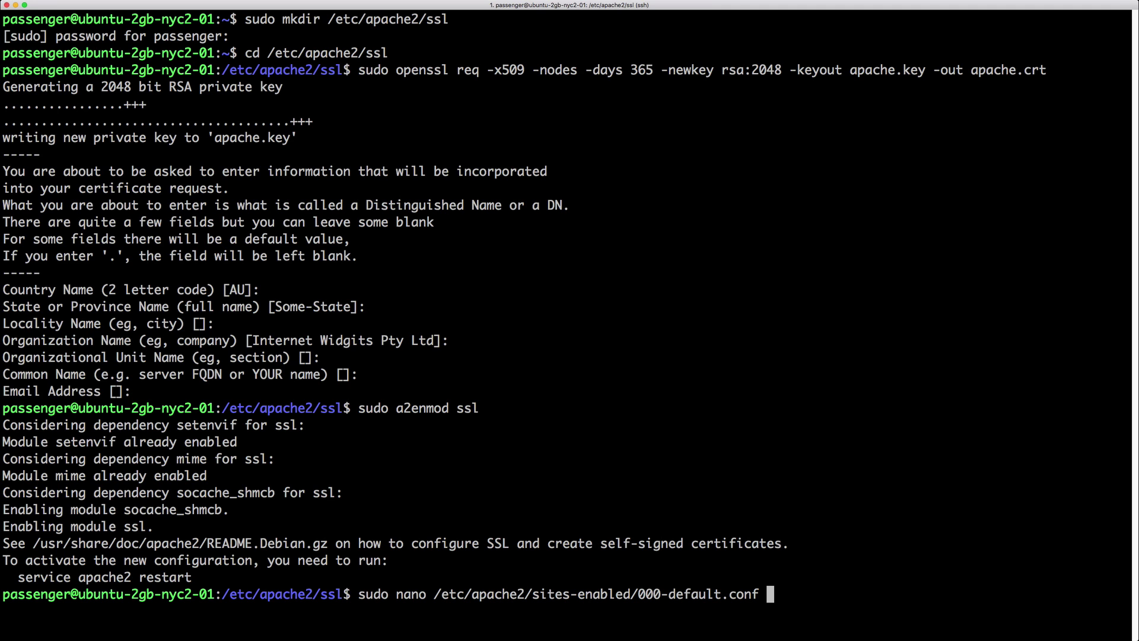
key(Return)
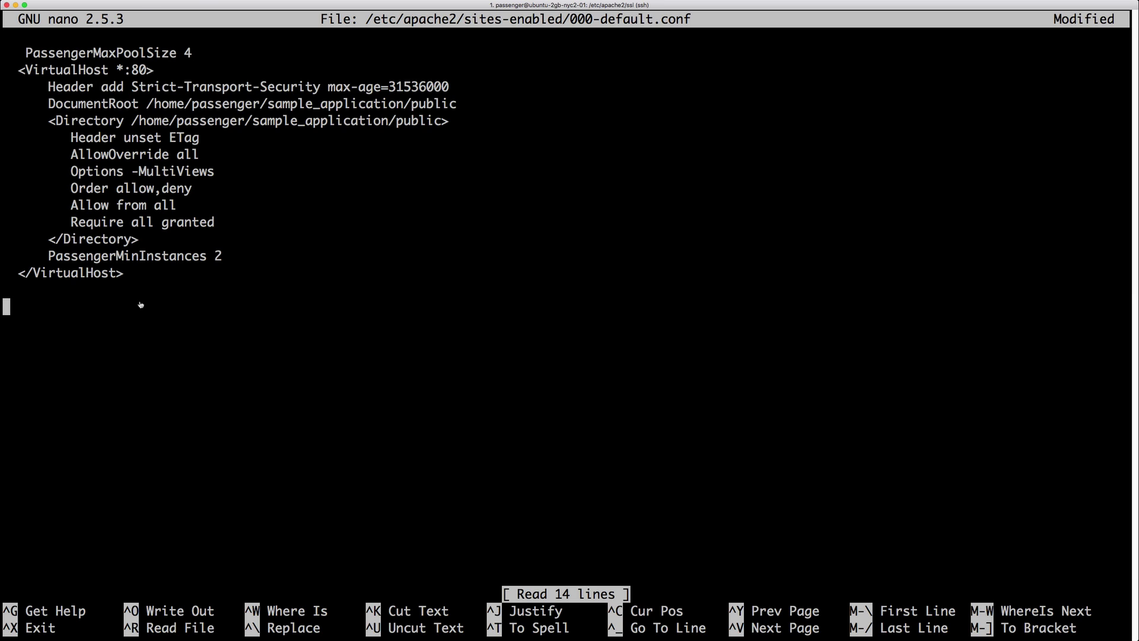
text(<VirtualHost *:443>     Header add Strict-Transport-Security max-age=31536000     DocumentRoot /home/passenger/sample_application/public     <Directory /home/passenger/sample_application/public>        Header unset ETag        AllowOverride all        Options -MultiViews        Order allow,deny        Allow from all        Require all granted     </Directory>     SSLEngine on     SSLCertificateFile /etc/apache2/ssl/apache.crt     SSLCertificateKeyFile /etc/apache2/ssl/apache.key     PassengerMinInstances 2 </VirtualHost>)
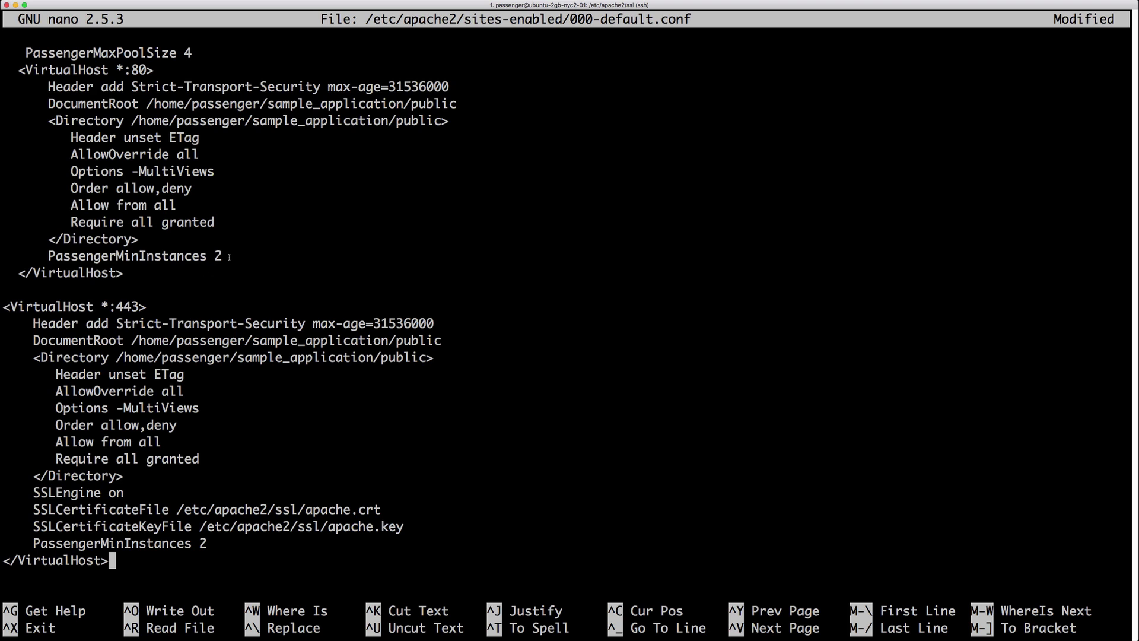
drag(229, 256, 4, 87)
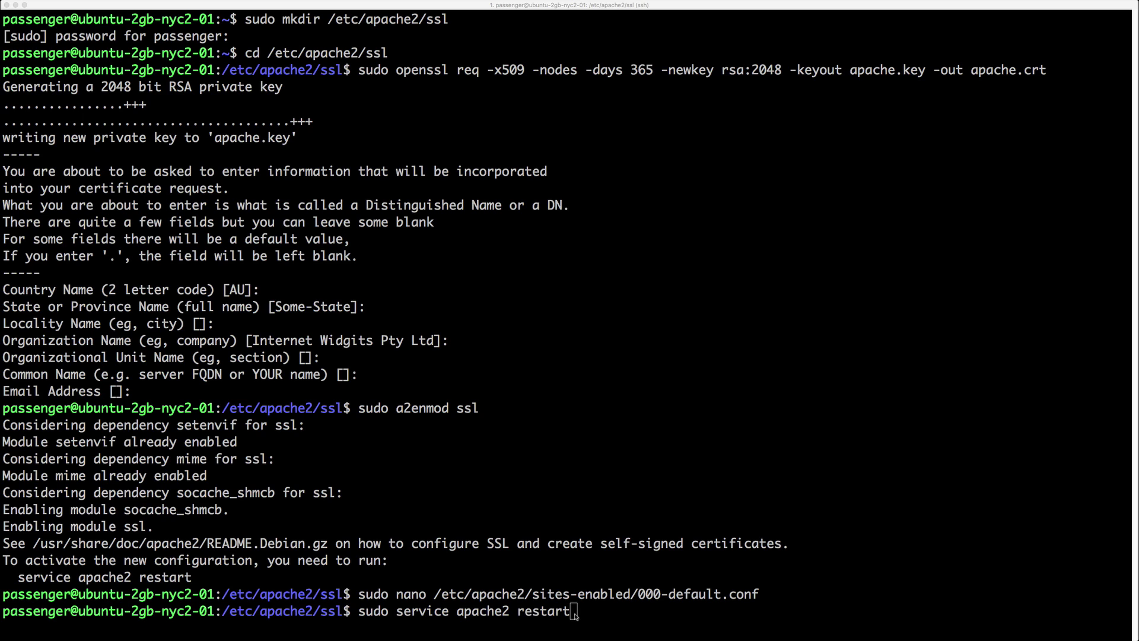
Restart Apache and allow 443/tcp through ufw
key(Return)
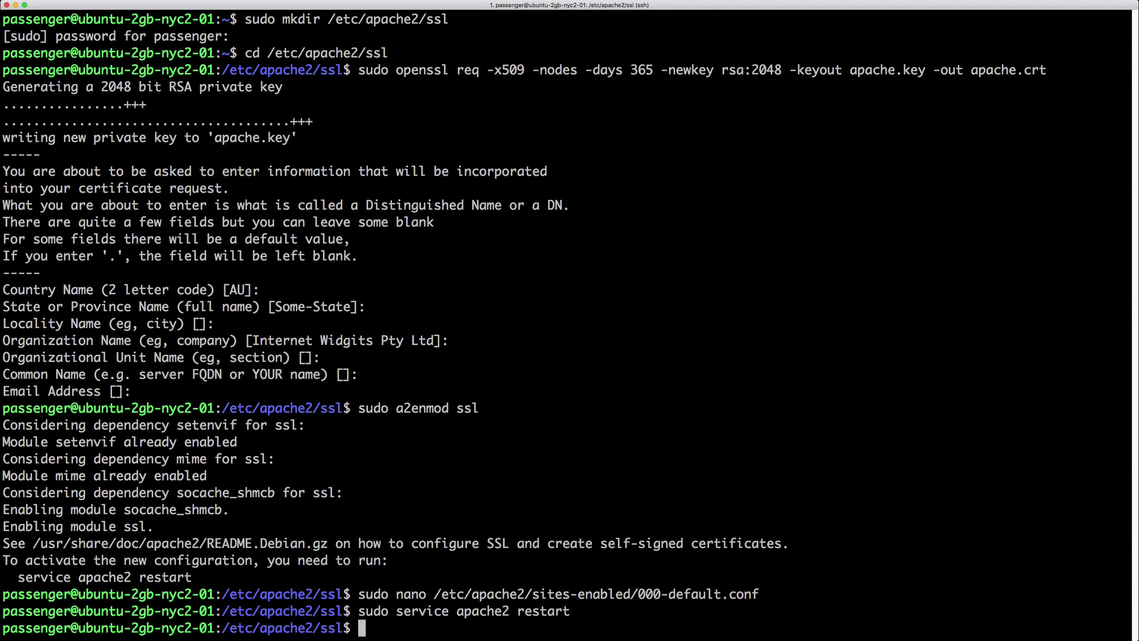
key(ctrl+l)
text(sudo )
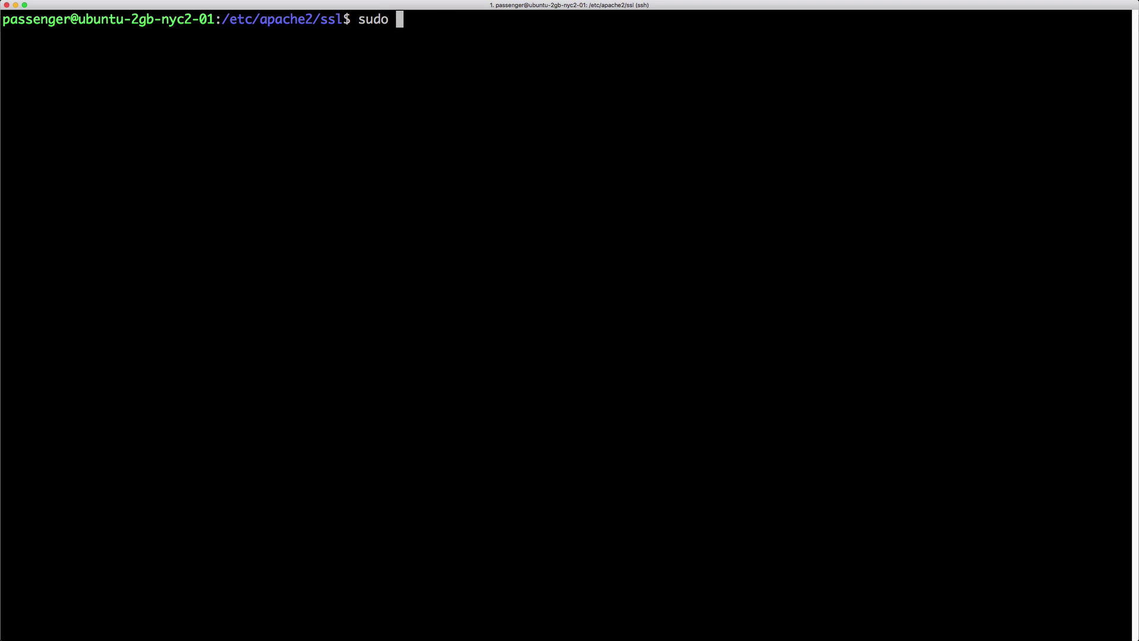
text(ufw allow 443/tcp)
key(Return)
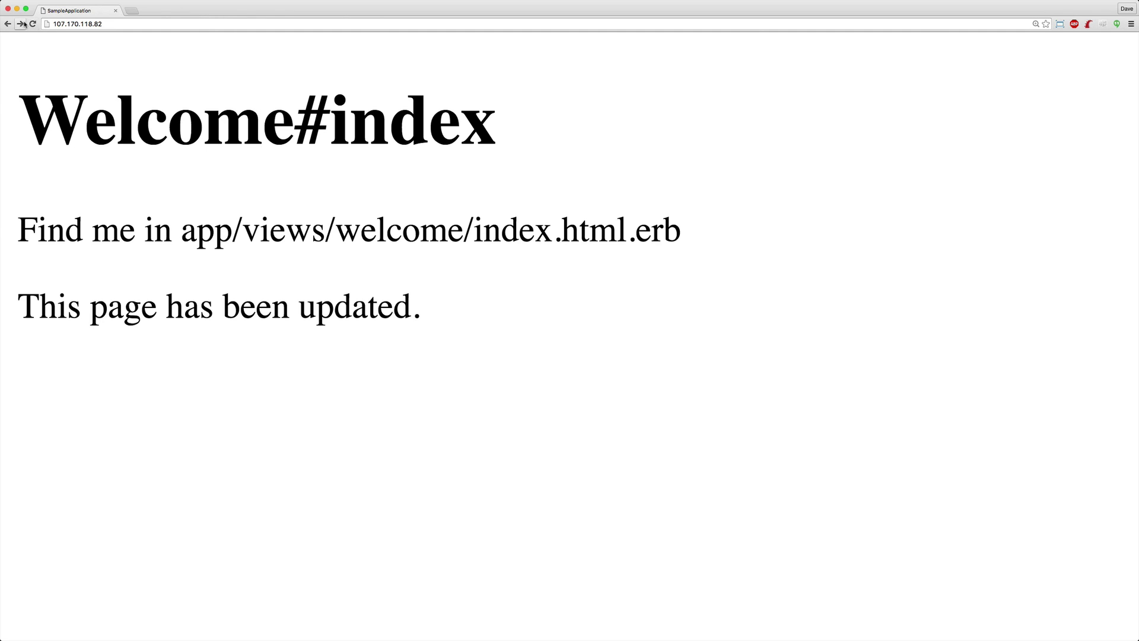
click(53, 24)
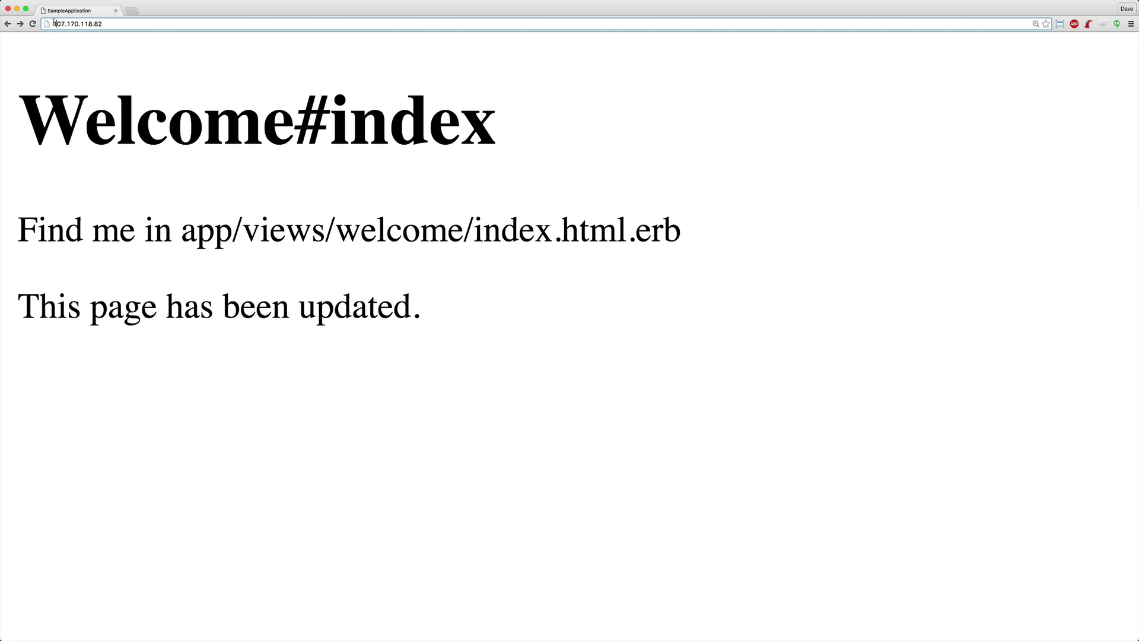
text(https://)
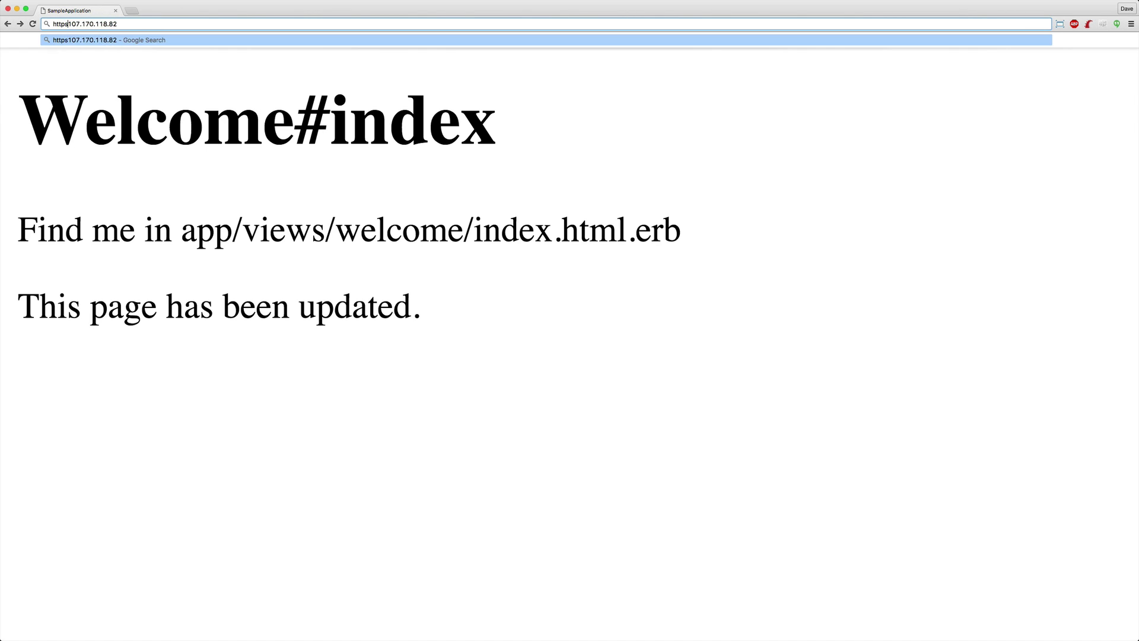
key(Return)
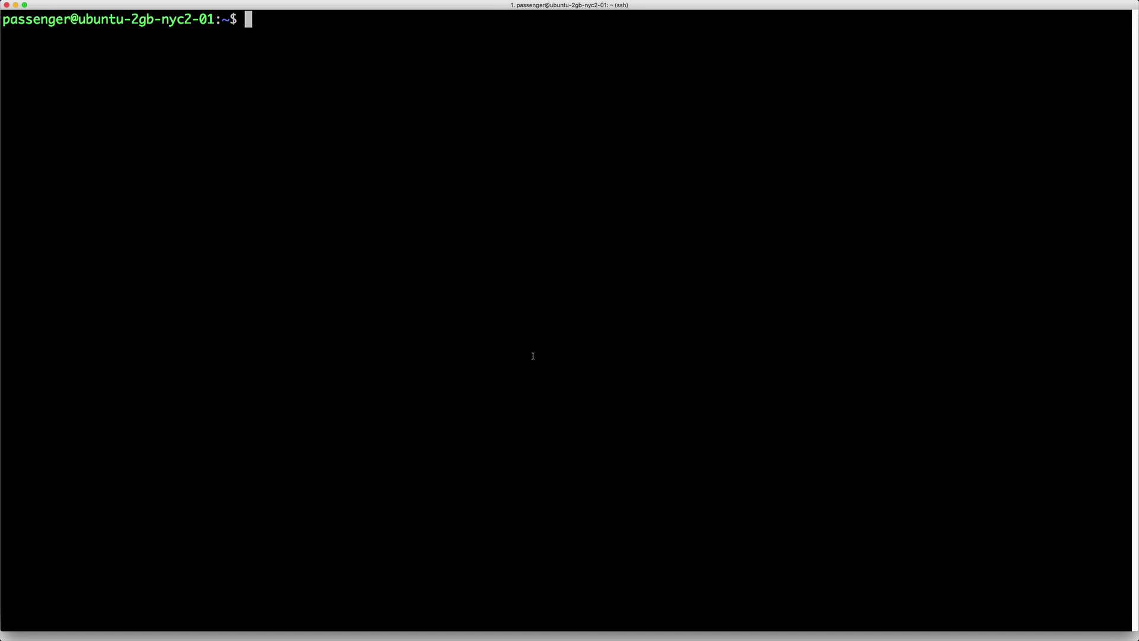
text(sudo a2enmod rewrite)
Enable the rewrite module, redirect VirtualHost *:80 permanently to HTTPS, and restart Apache
key(Return)
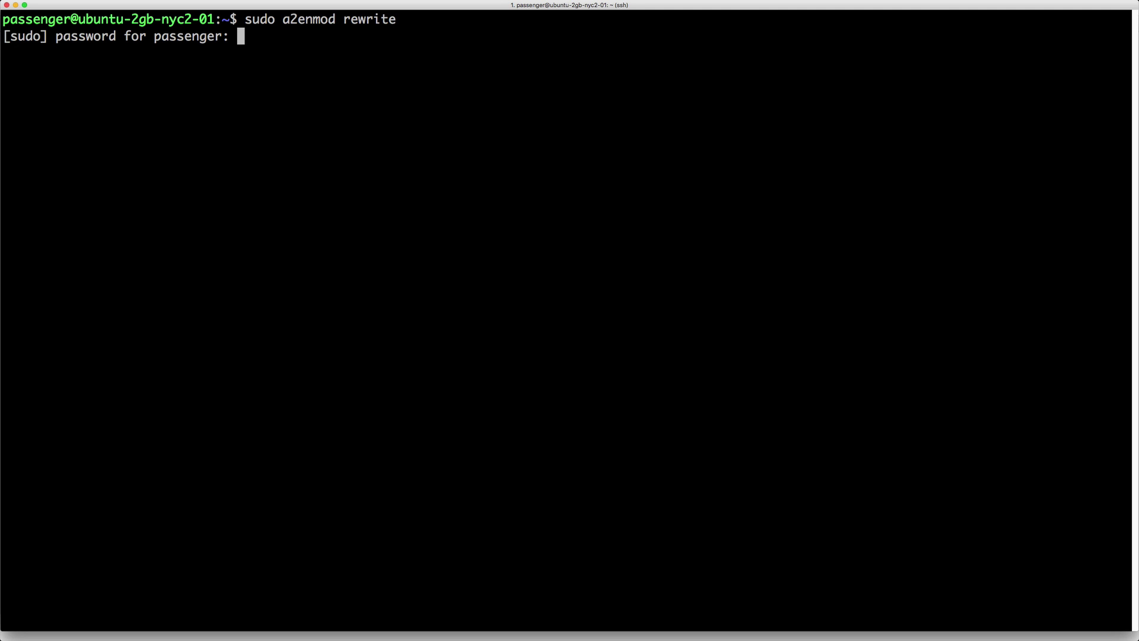
key(Return)
text(sudo nano /etc/apache2/sites-enabled/000-default.conf)
key(Return)
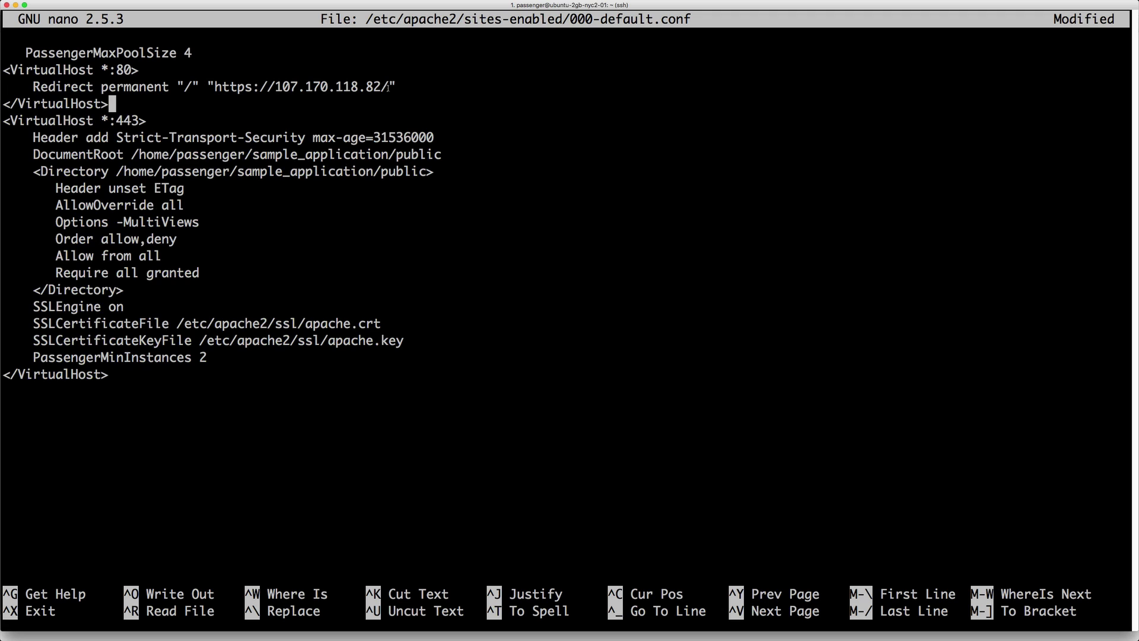
text(pache2 restart)
key(Return)
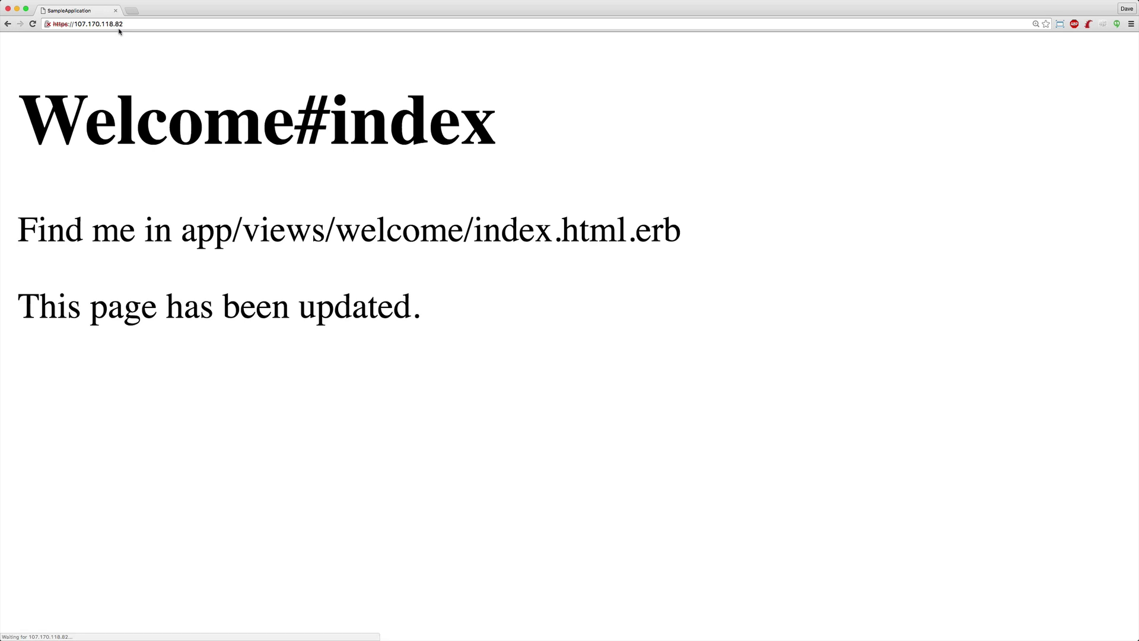
click(59, 27)
text(http://107.170.118.82)
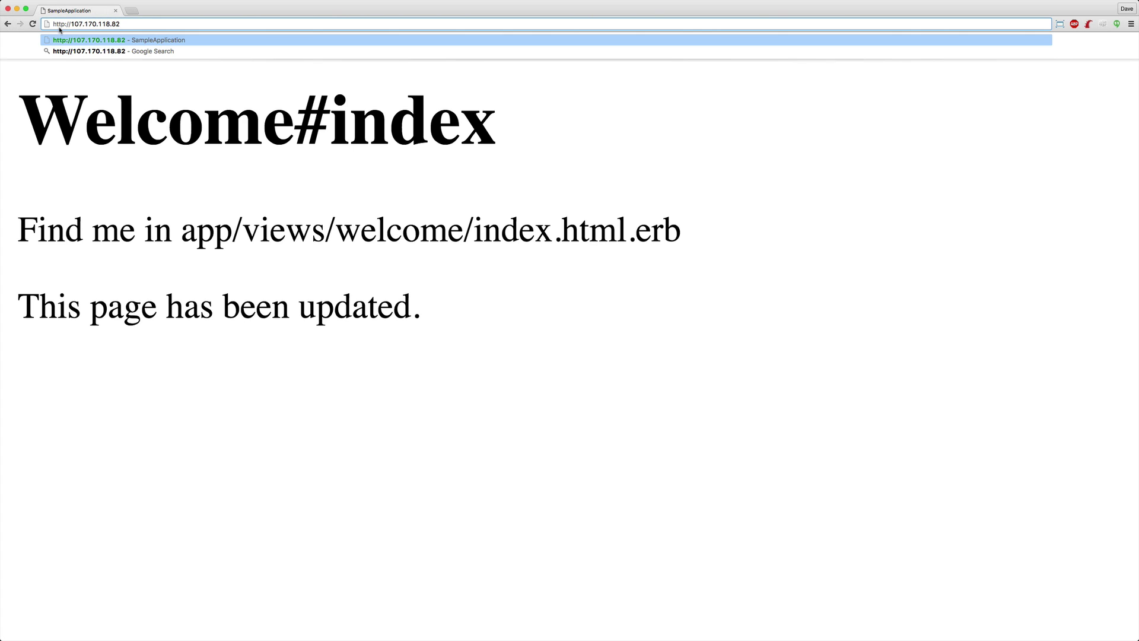
click(98, 41)
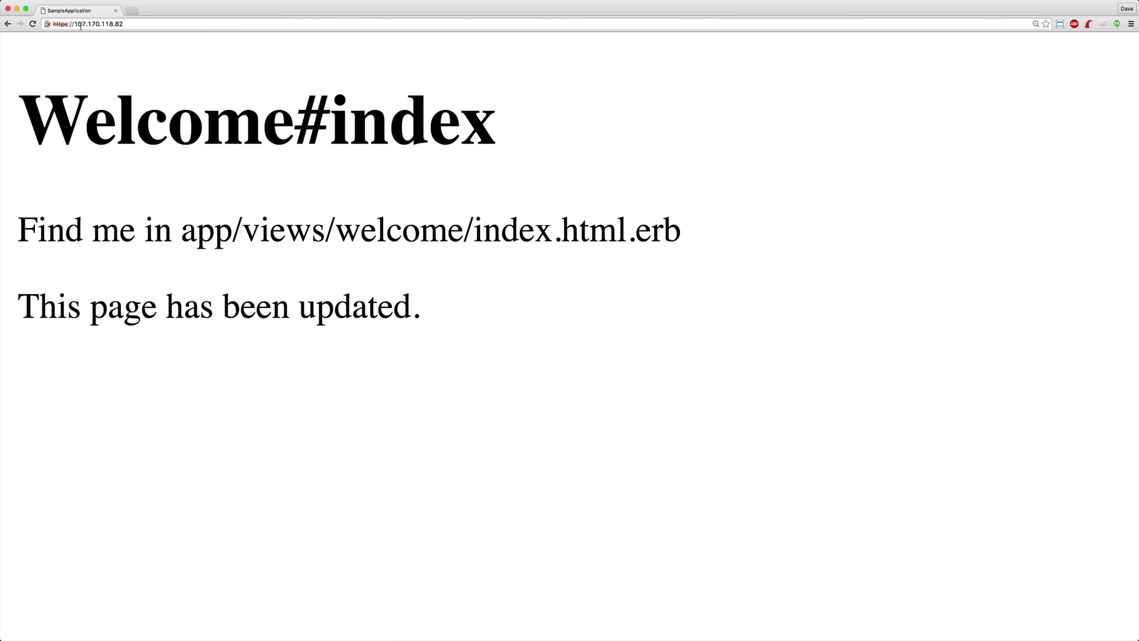